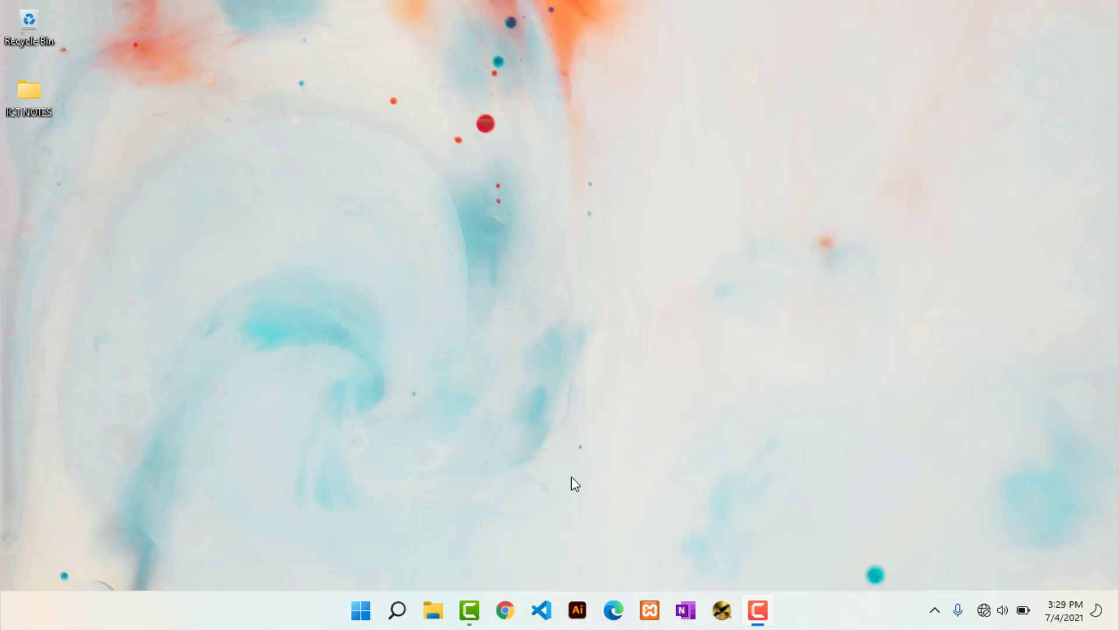
- Browse the full alphabetical list of installed apps, jump to the apps under G, and return to the pinned apps
click(482, 401)
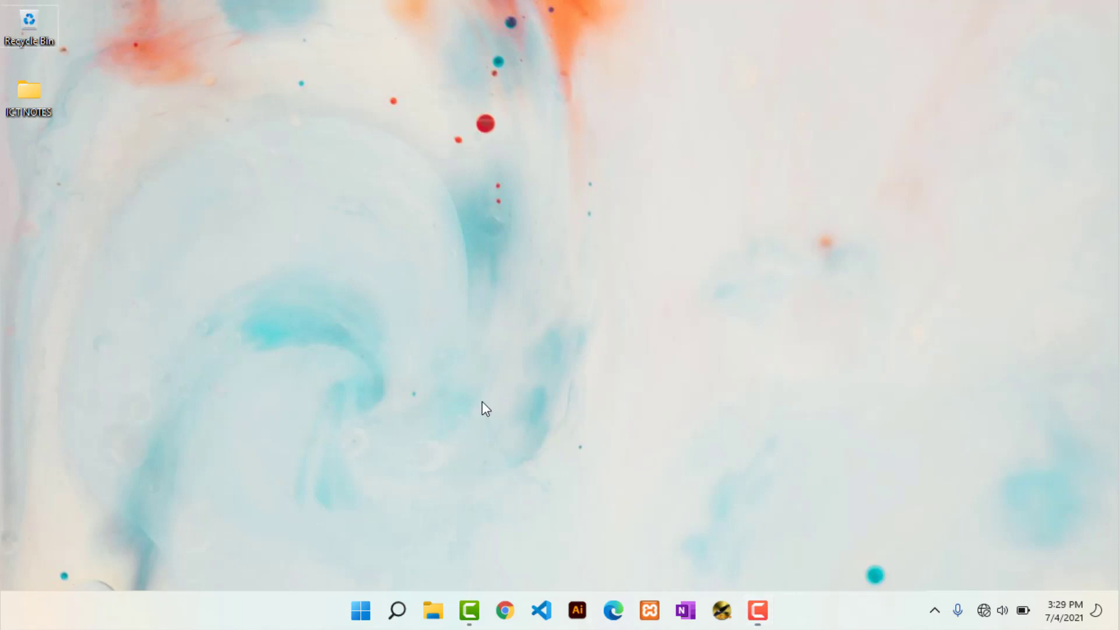
click(360, 617)
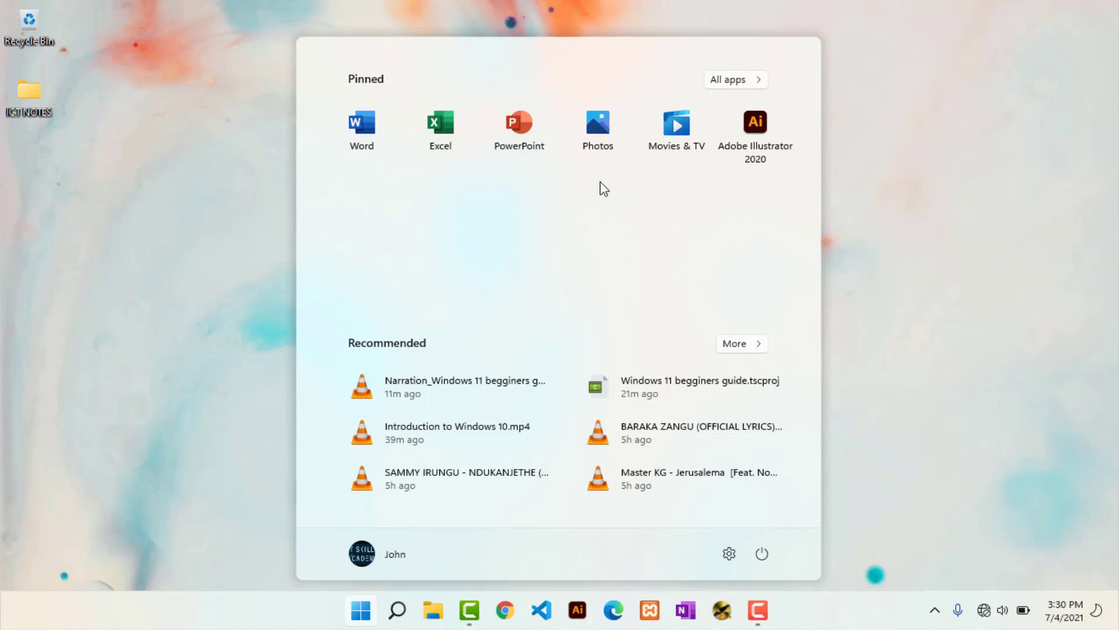
click(723, 81)
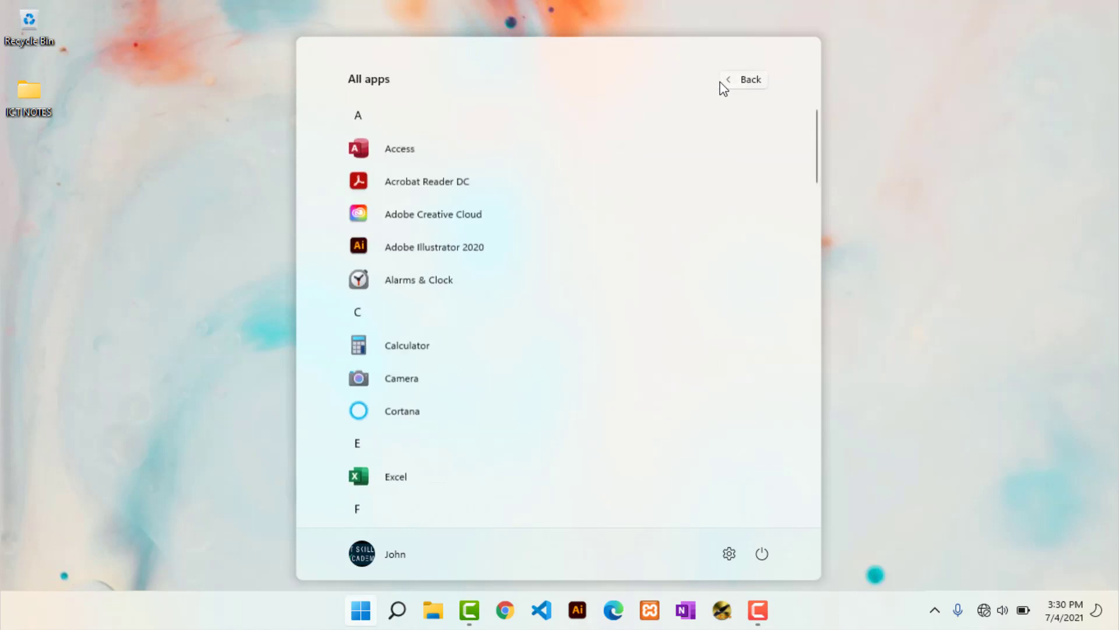
scroll(458, 228, down, 10)
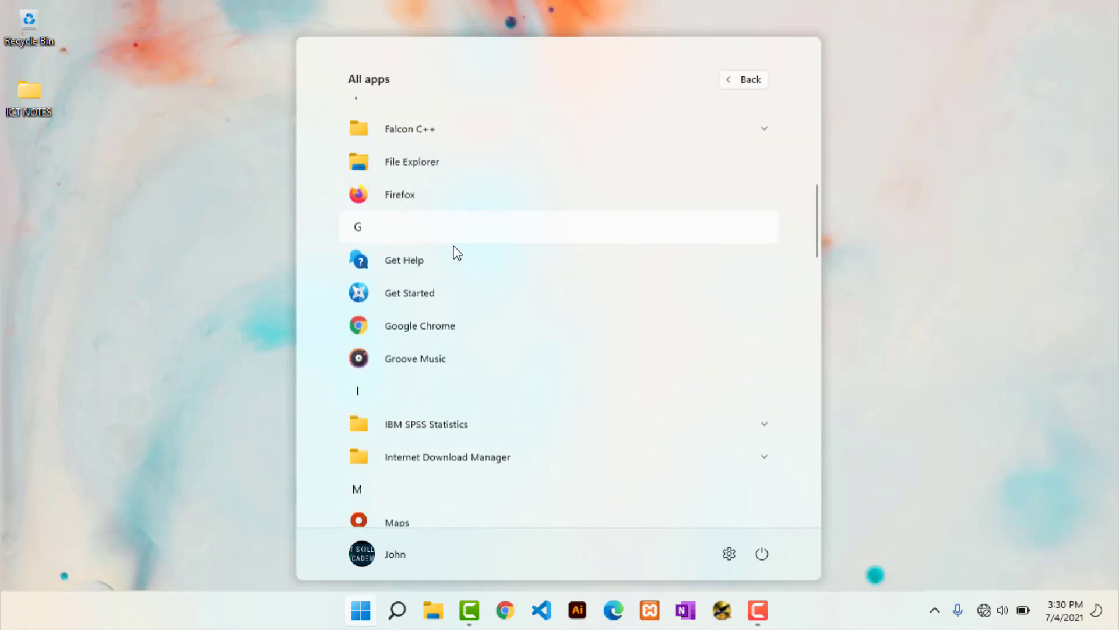
scroll(458, 258, down, 5)
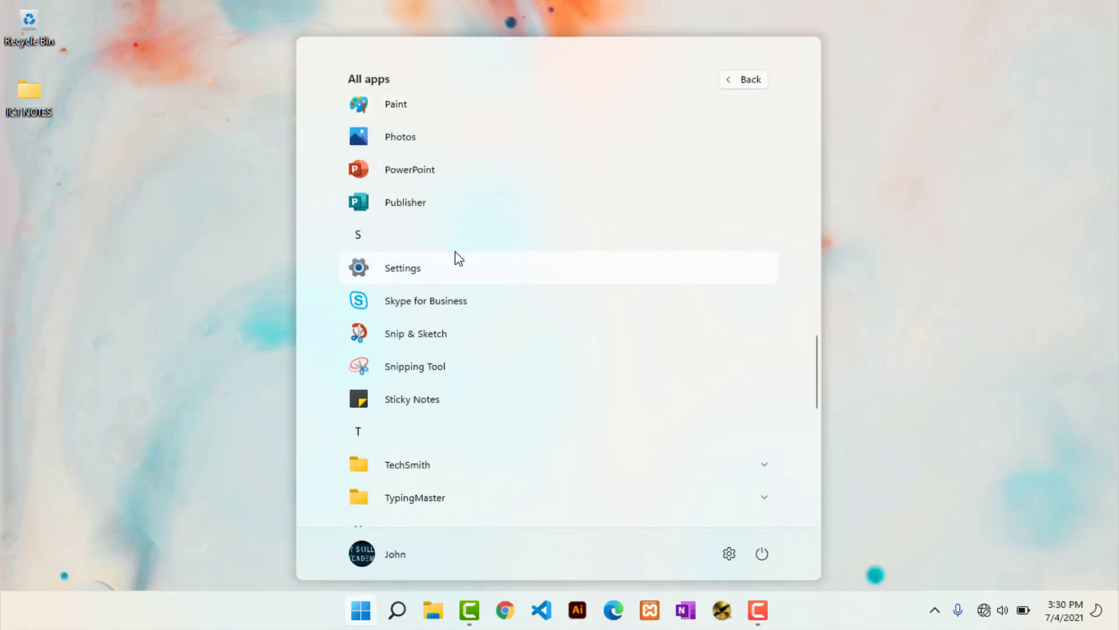
scroll(453, 251, up, 4)
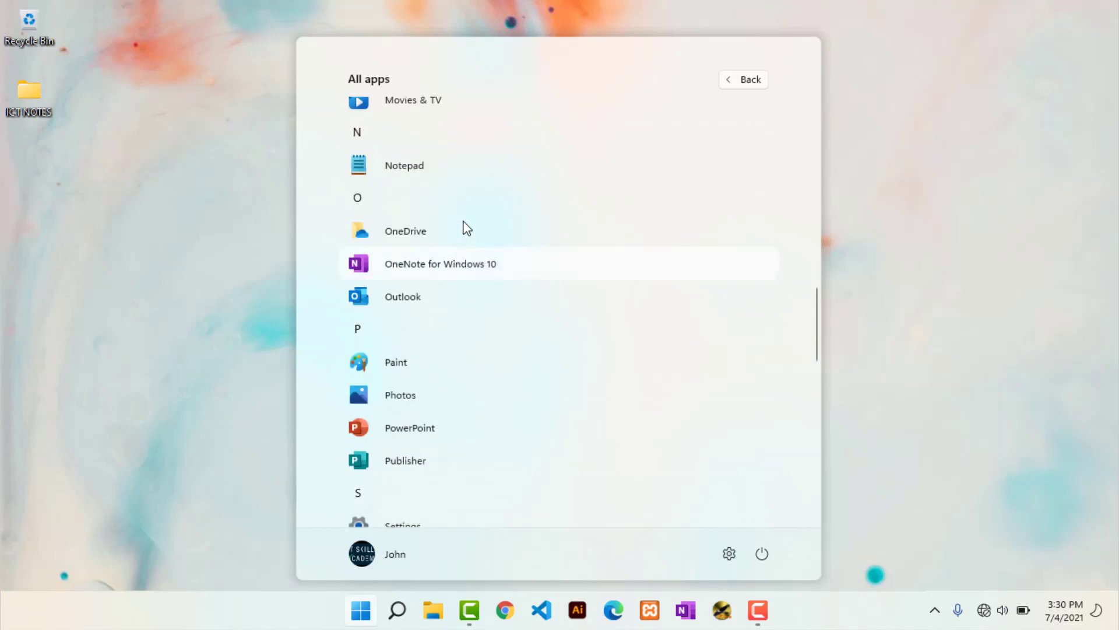
click(380, 141)
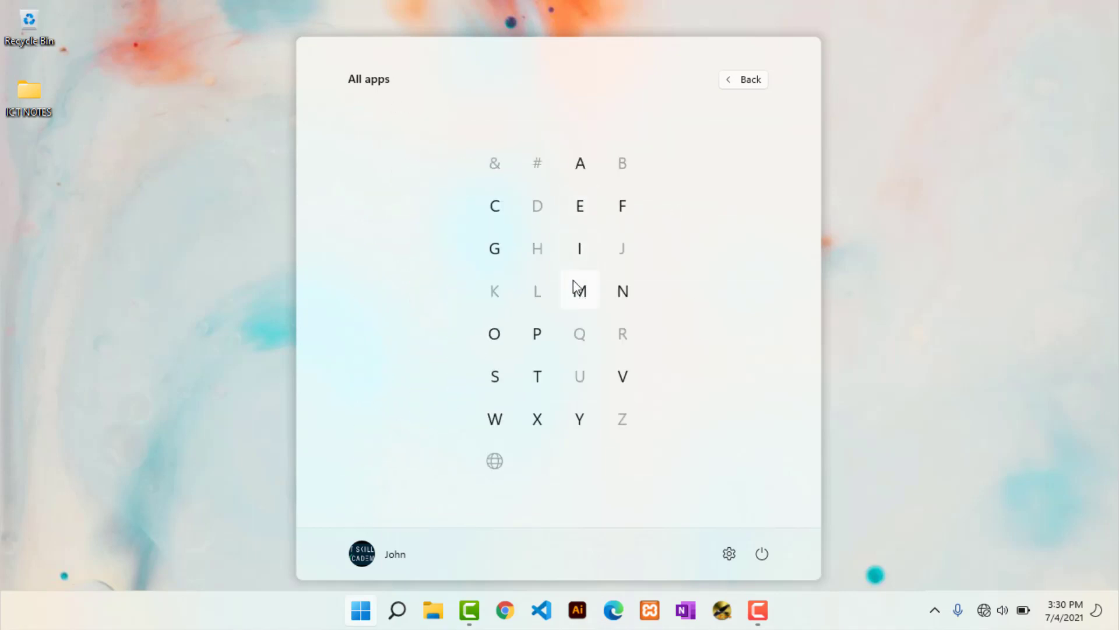
click(495, 250)
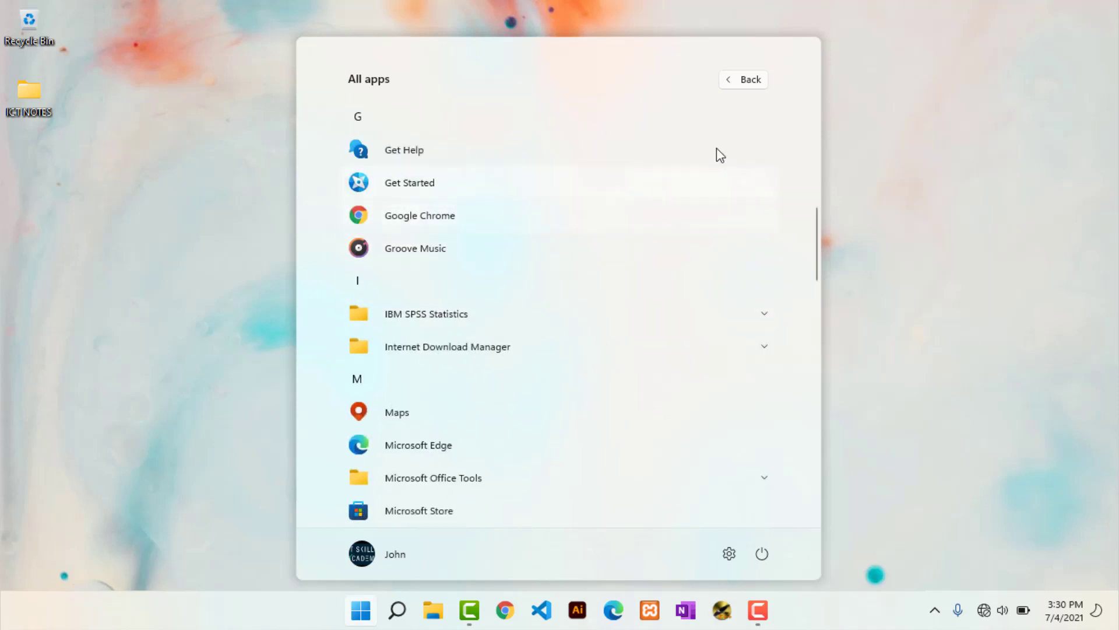
click(737, 83)
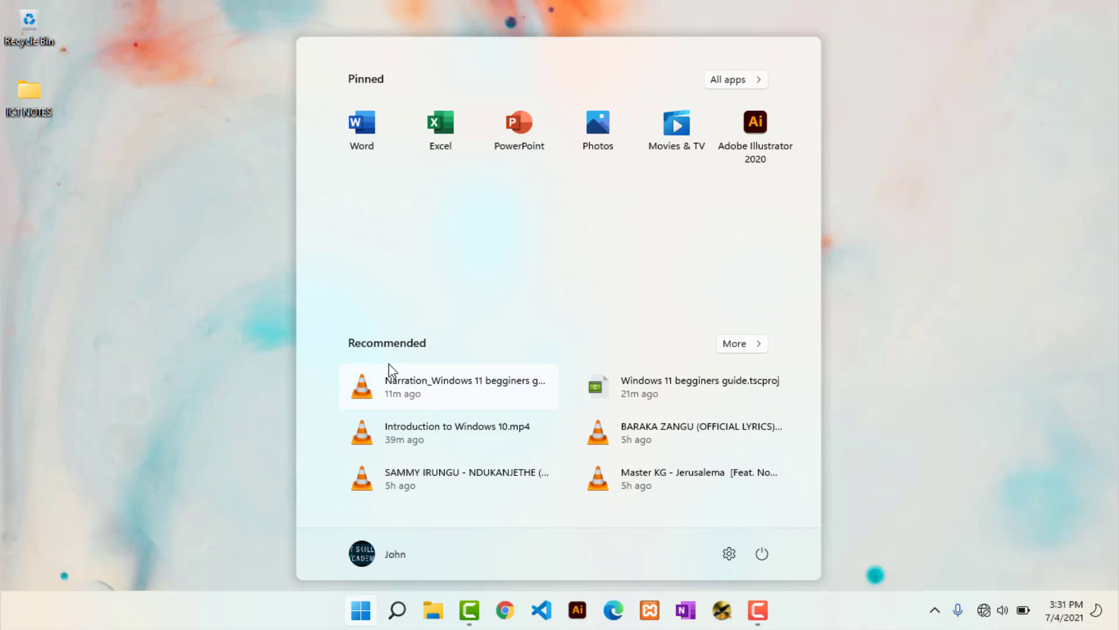
- Review the full list of recommended recent files and return to the main Start view
click(747, 348)
scroll(550, 275, down, 10)
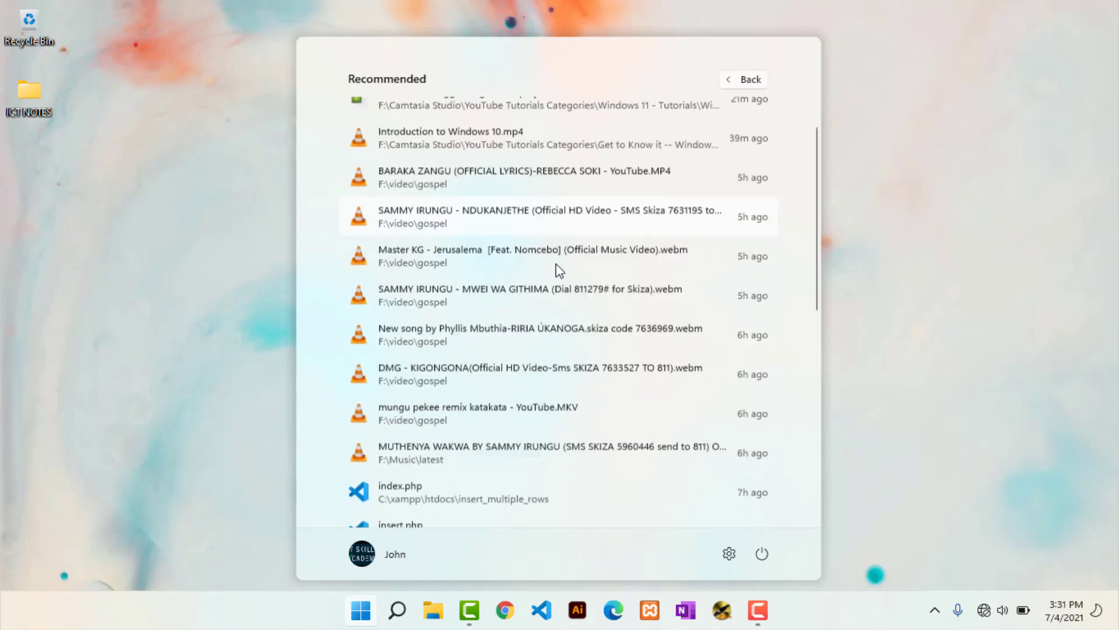
scroll(534, 295, up, 10)
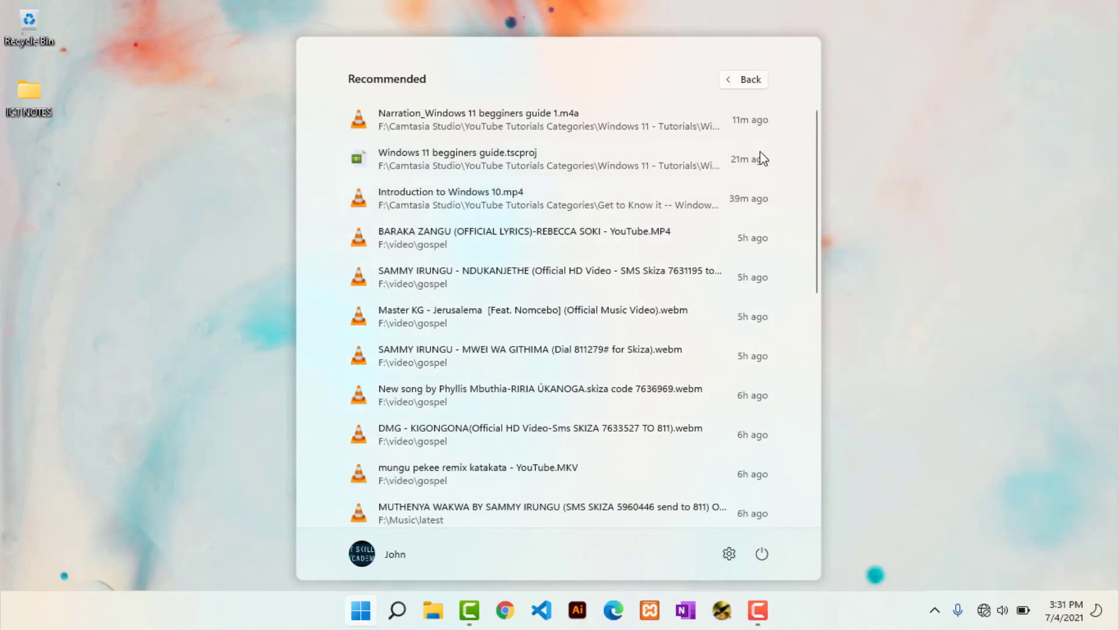
click(732, 79)
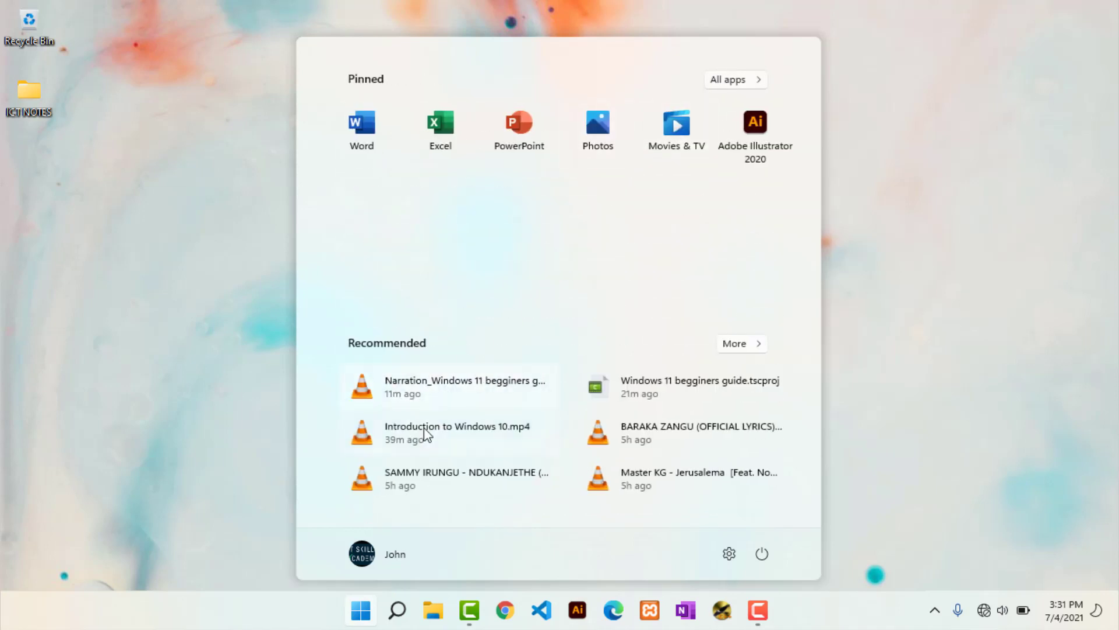
- View the account and power options in Start, and close them without choosing any
click(393, 555)
click(762, 555)
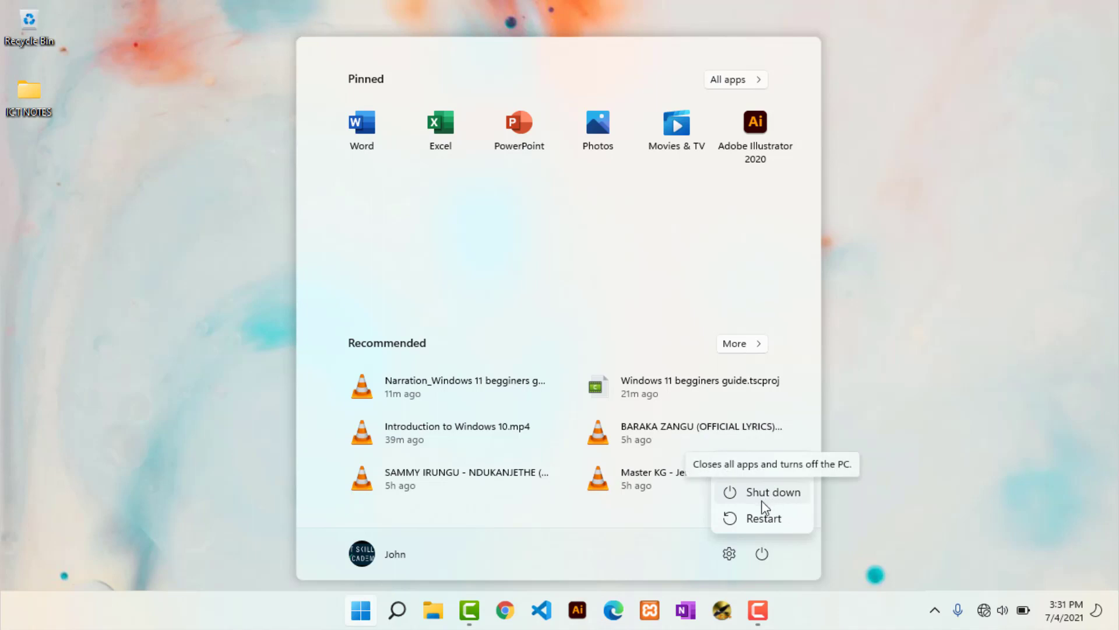
click(671, 546)
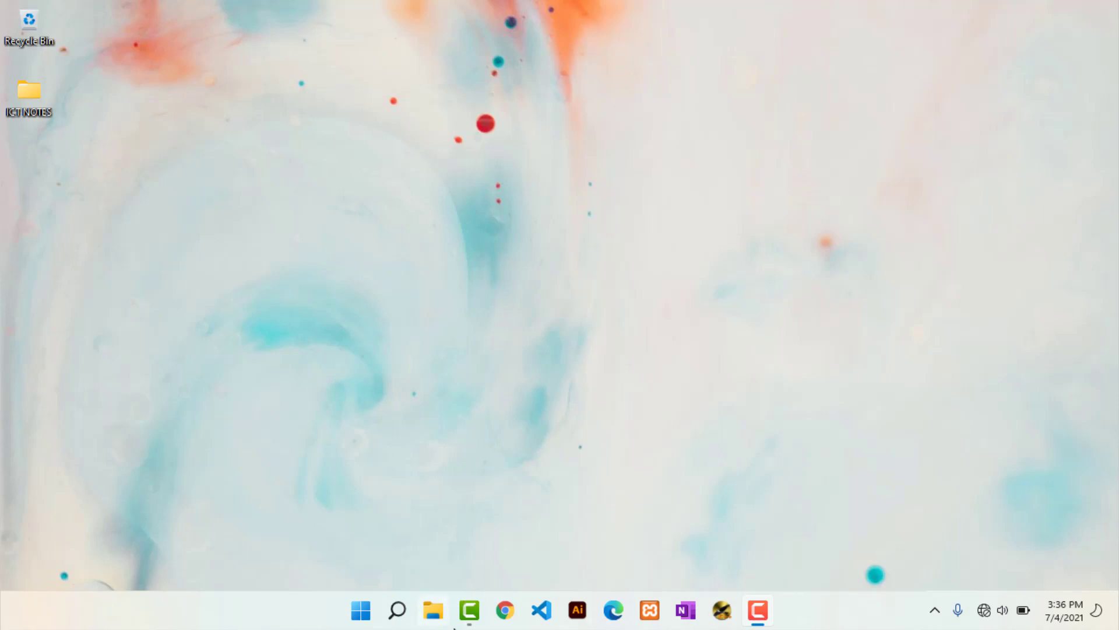
- Open File Explorer to view This PC, and minimize its window
mouse_move(469, 624)
click(434, 612)
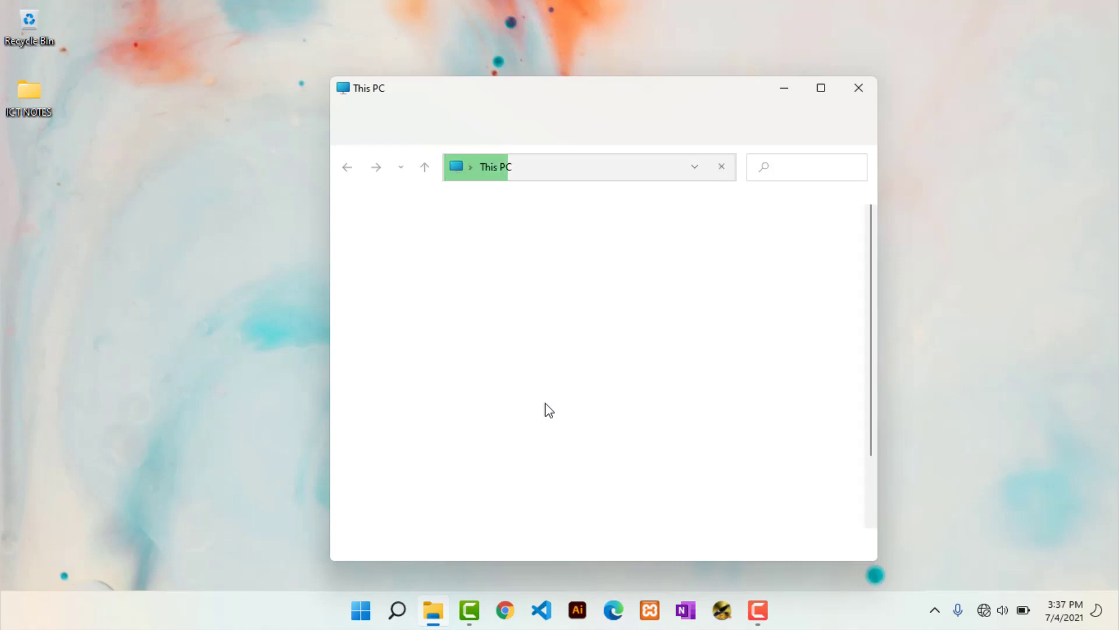
mouse_move(435, 626)
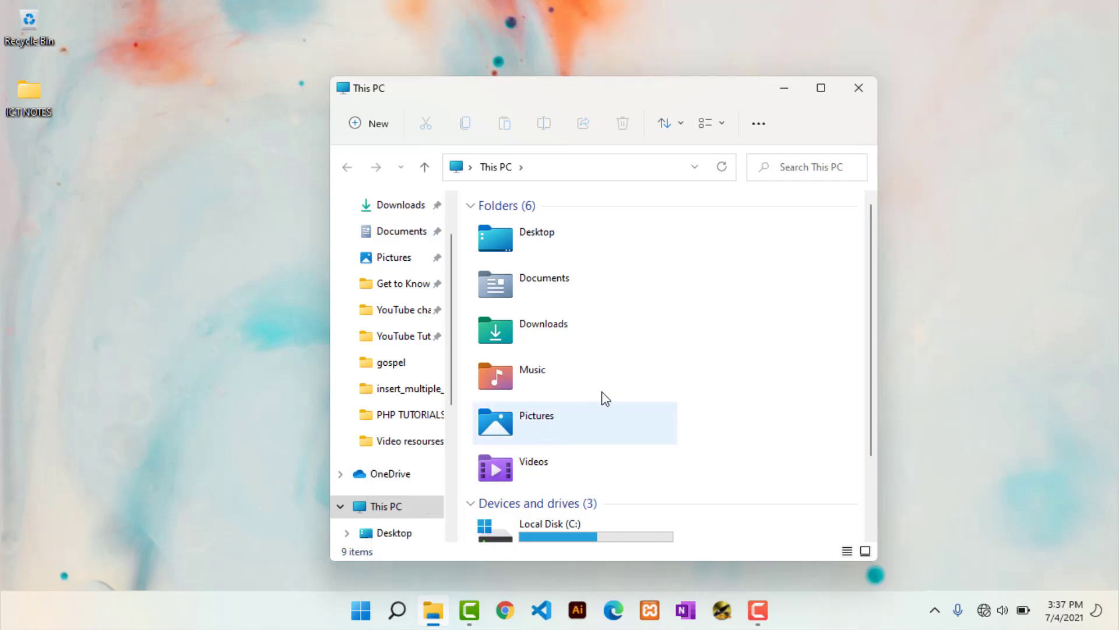
click(784, 92)
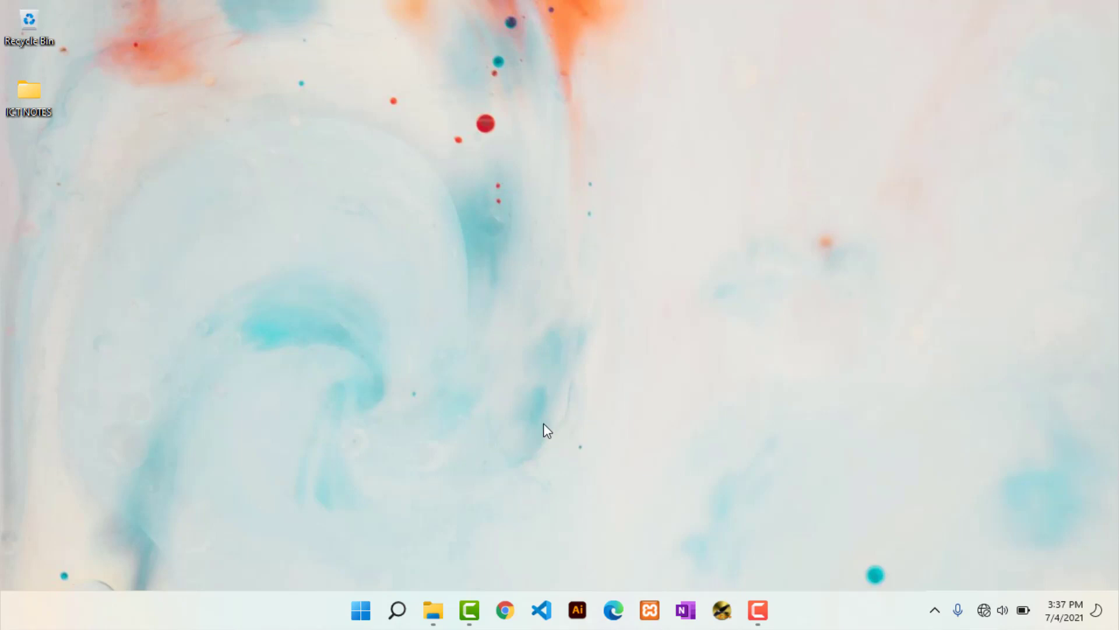
- Open Windows search to view its categories and top apps, and close it
click(397, 611)
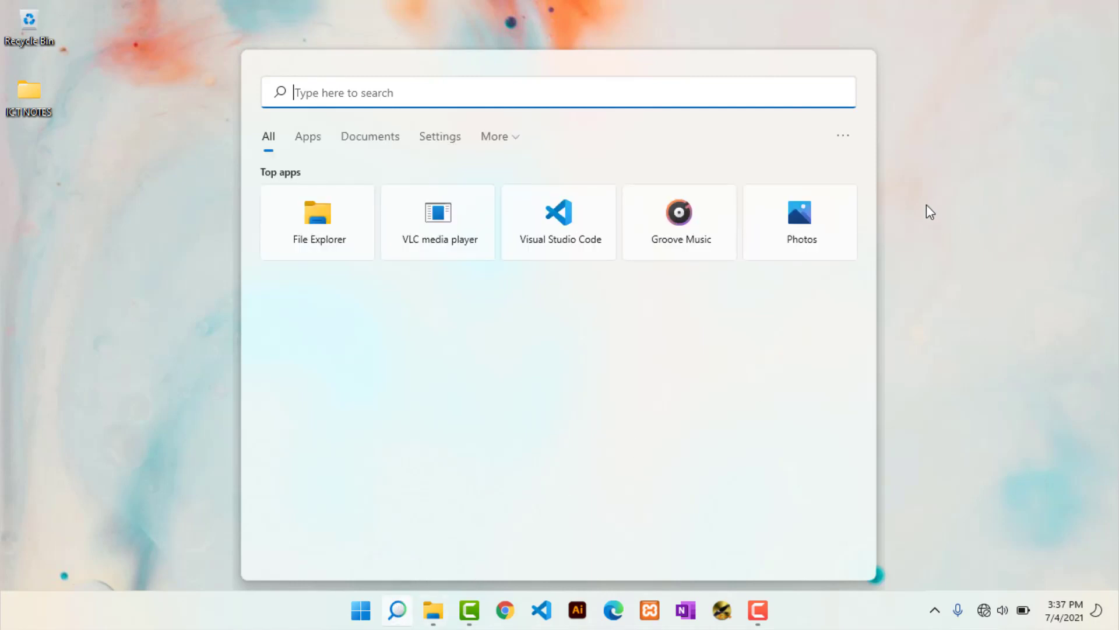
click(393, 620)
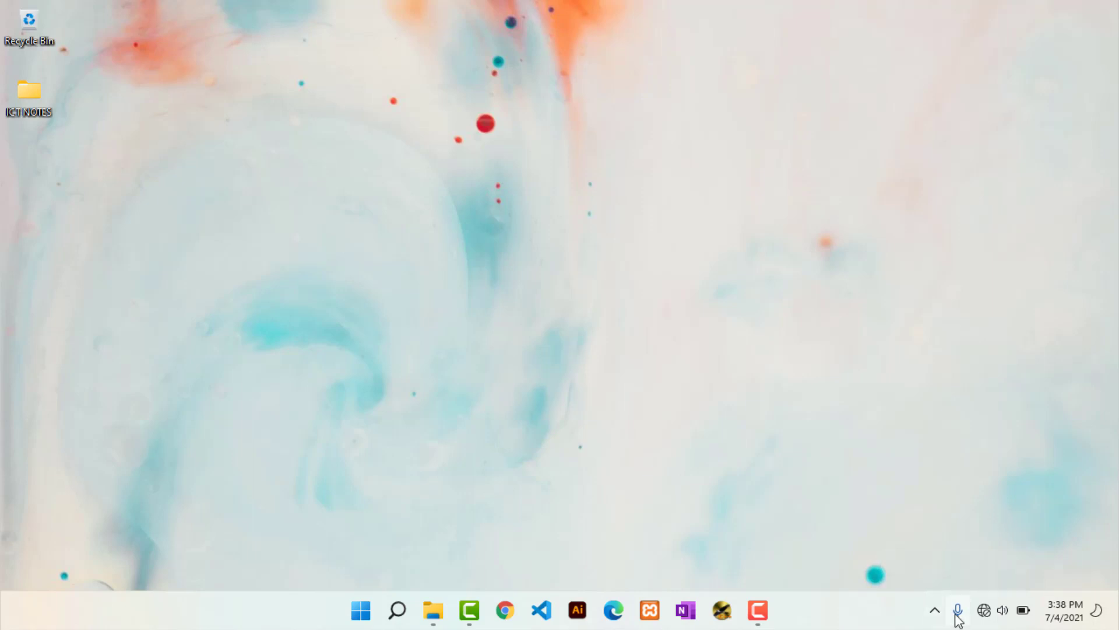
- Set the speaker volume to 51 in the quick settings and view the available audio output devices
mouse_move(959, 620)
mouse_move(1001, 613)
click(1000, 618)
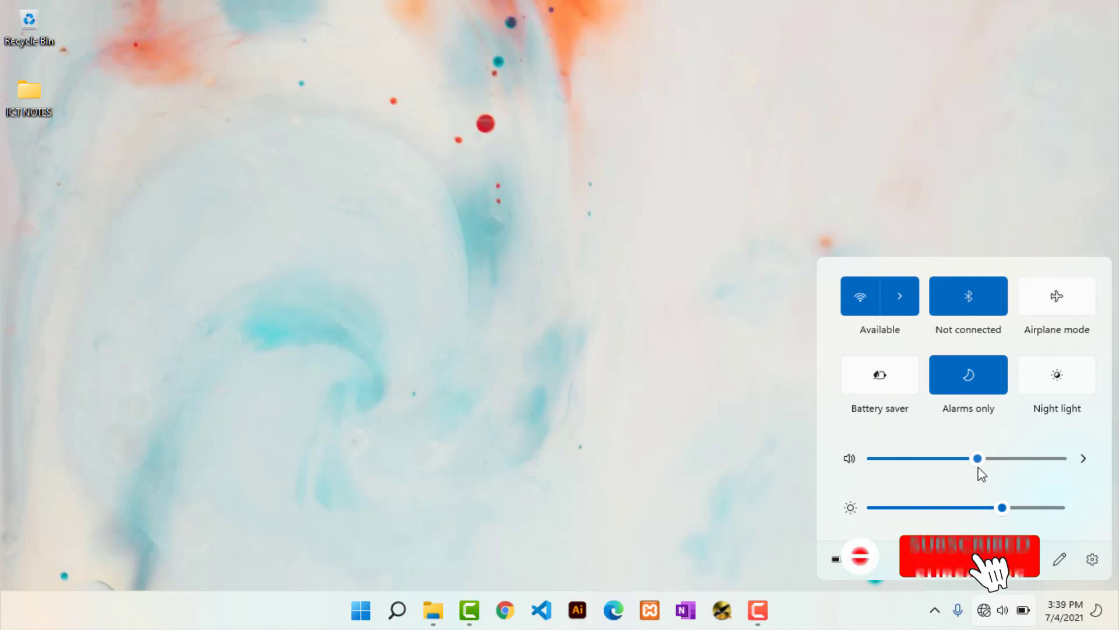
drag(977, 462, 969, 463)
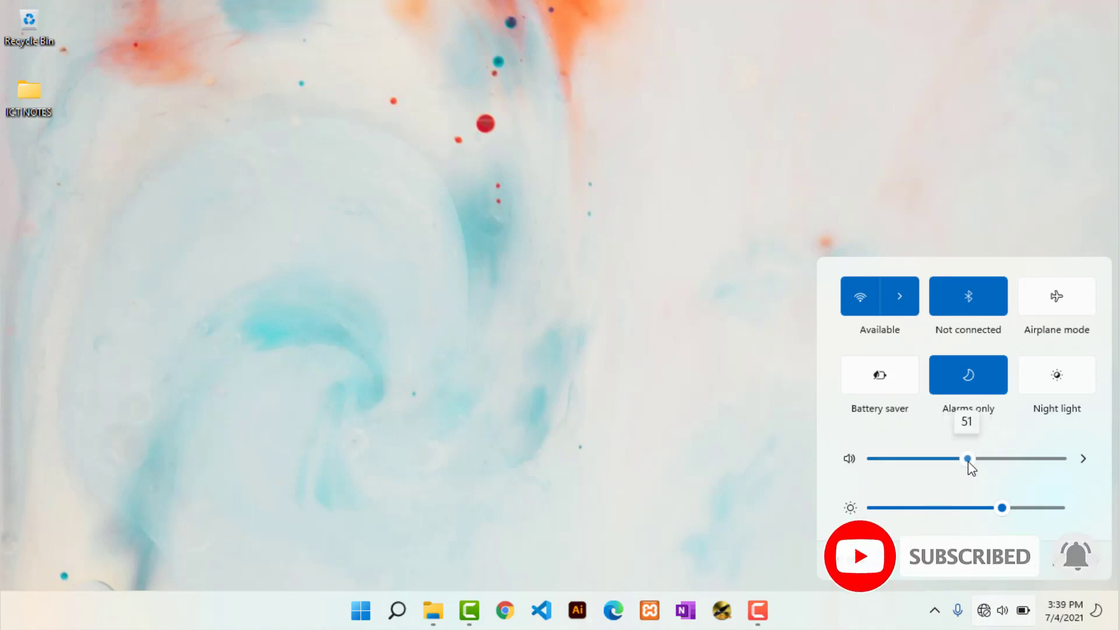
click(1085, 458)
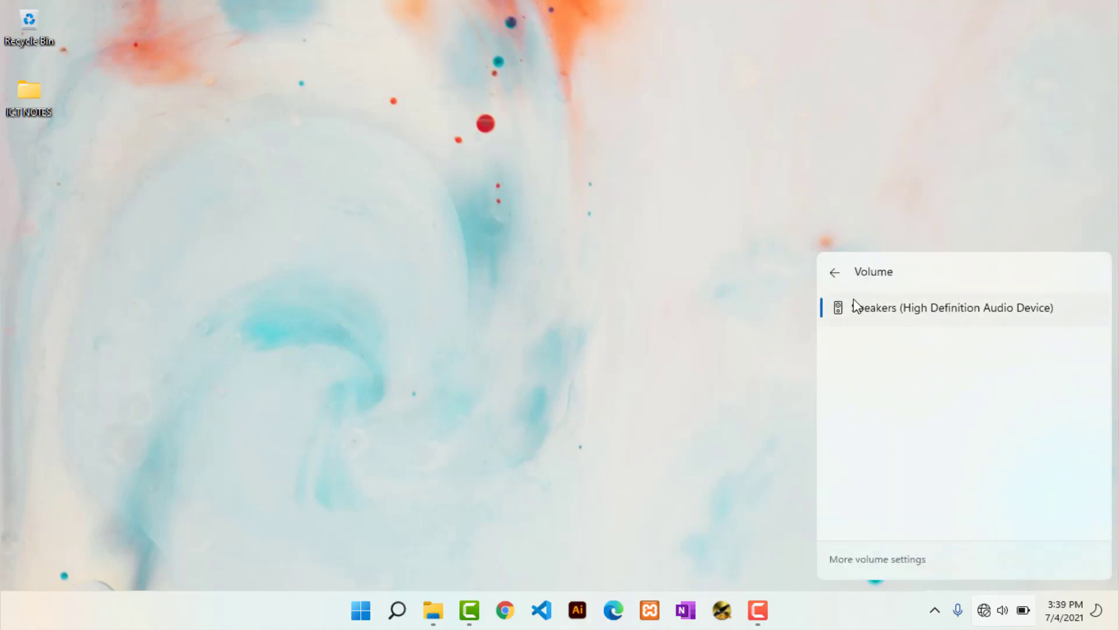
click(834, 273)
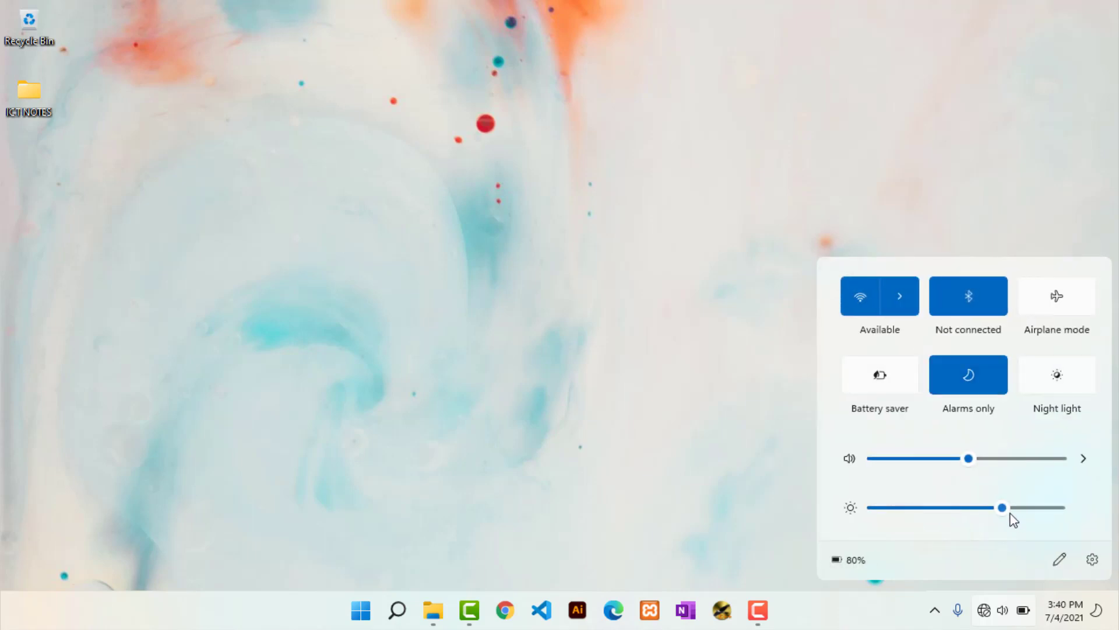
- Lower the screen brightness slightly in the quick settings
drag(1013, 507, 992, 508)
- Replace the Airplane mode tile with Mobile hotspot in the quick settings, finish editing, and close them
click(1059, 562)
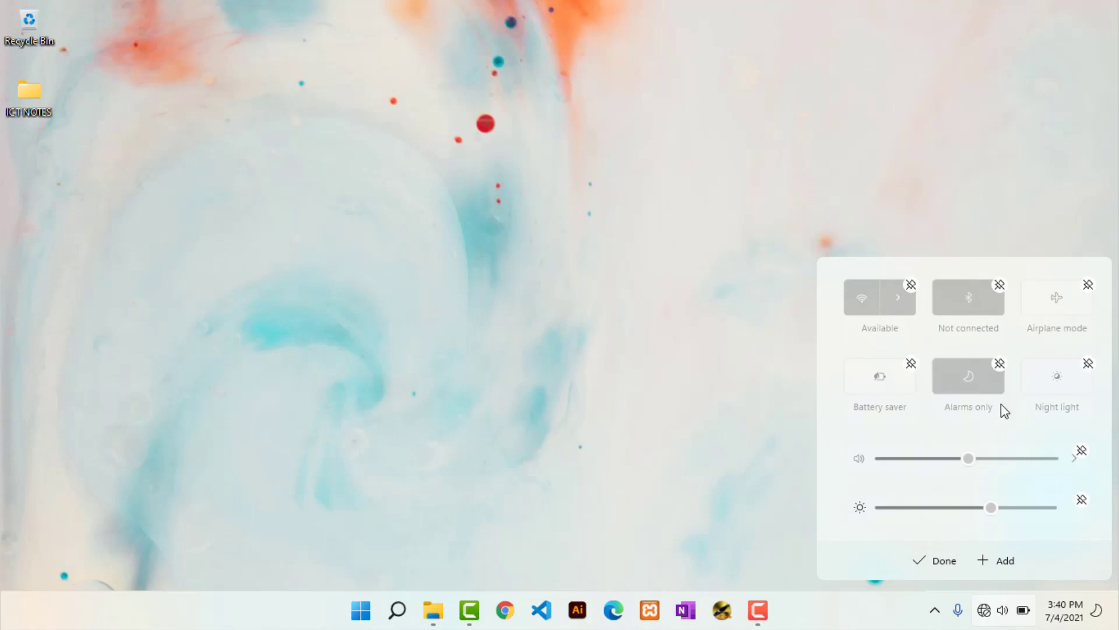
click(1089, 285)
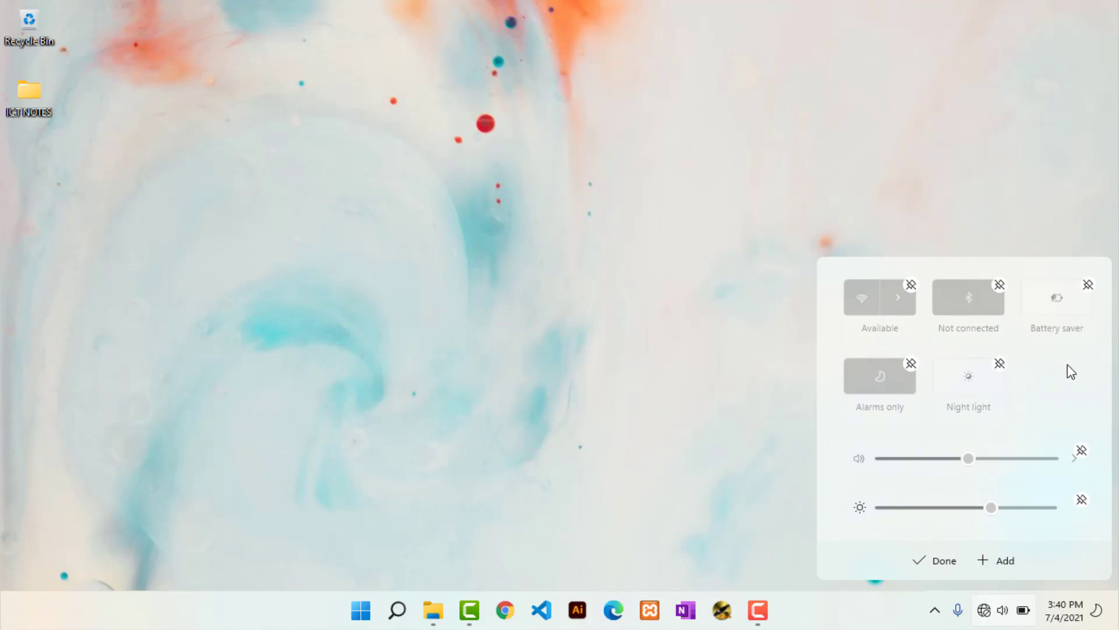
click(1005, 561)
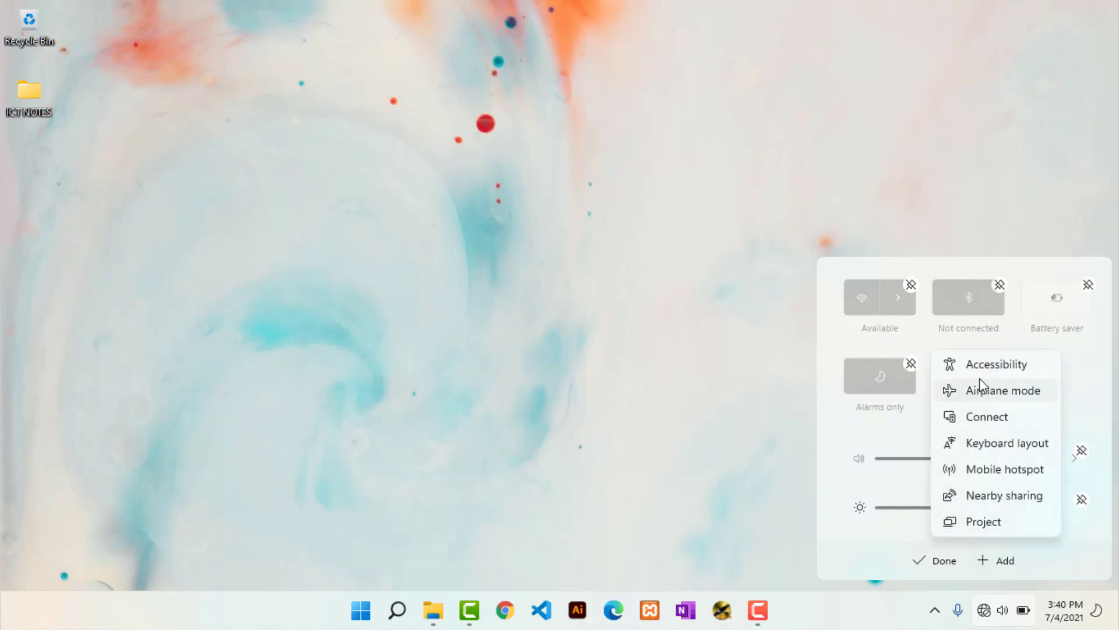
click(975, 478)
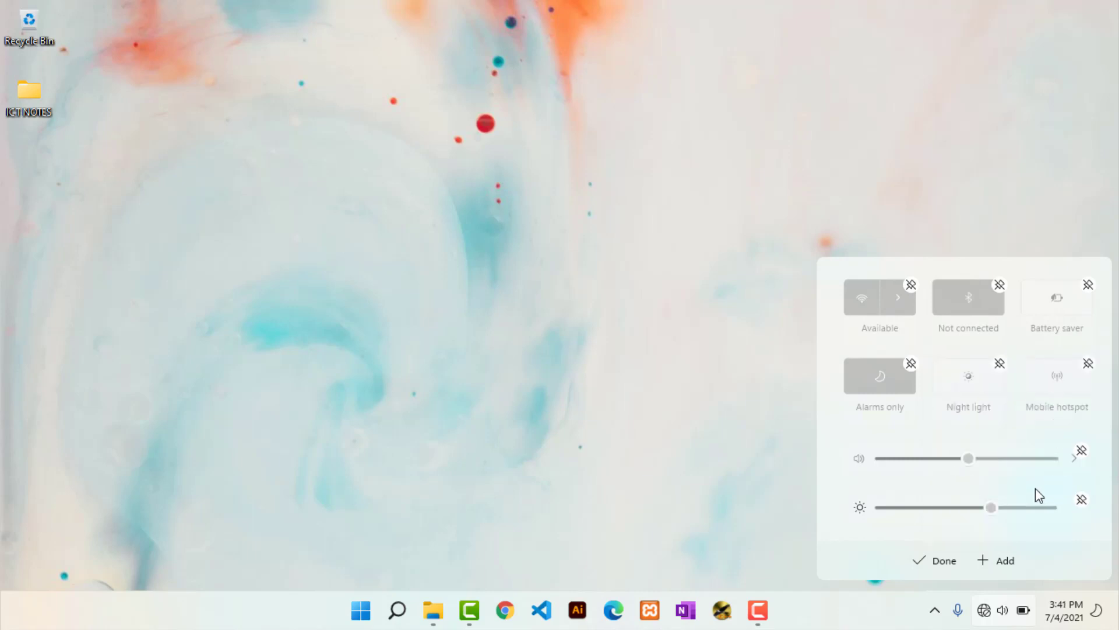
click(939, 560)
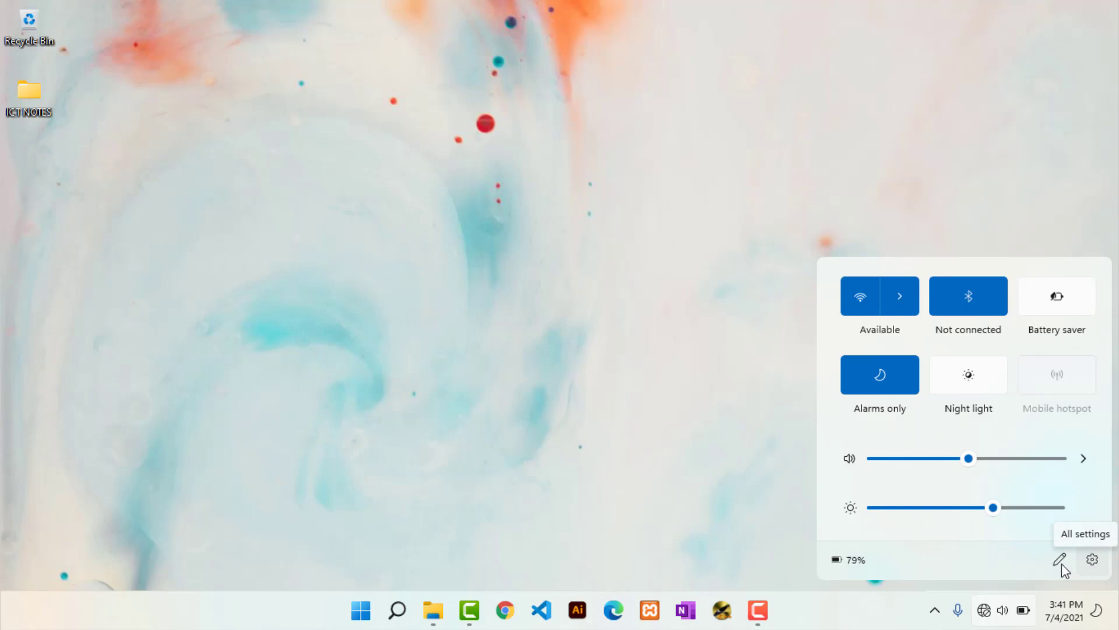
click(933, 221)
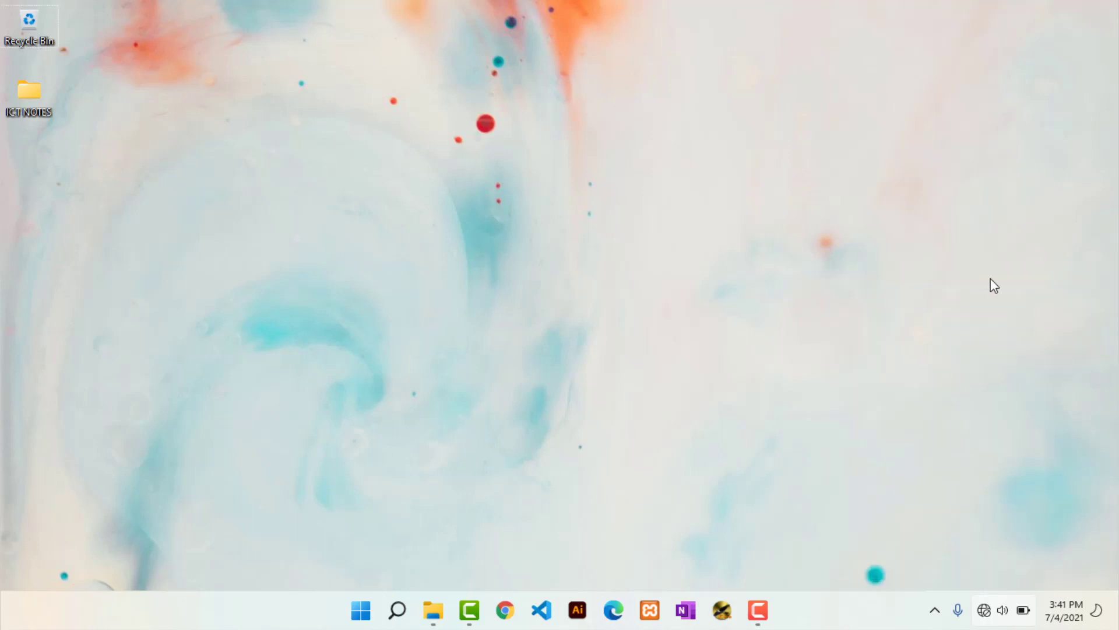
- Expand the calendar to view the whole of July 2021, and close it
click(1059, 612)
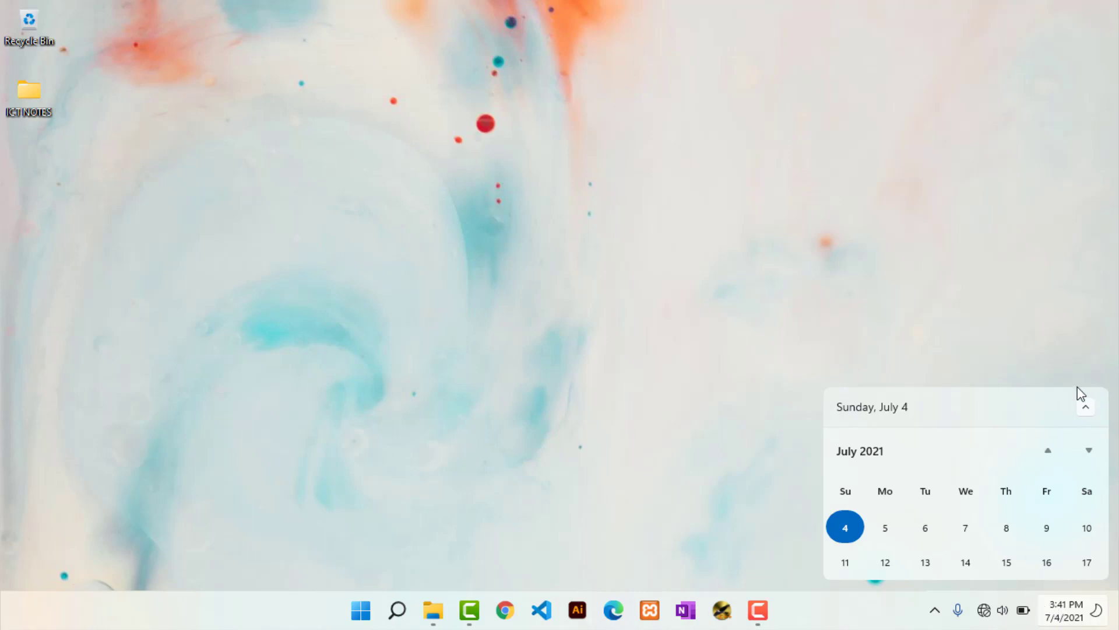
click(1085, 407)
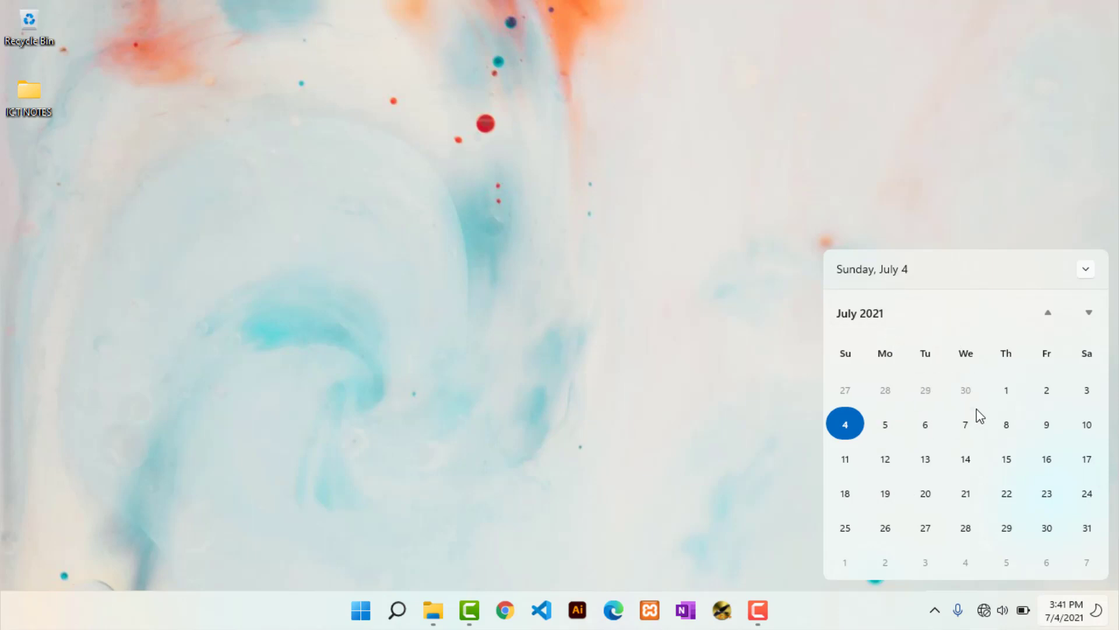
click(958, 245)
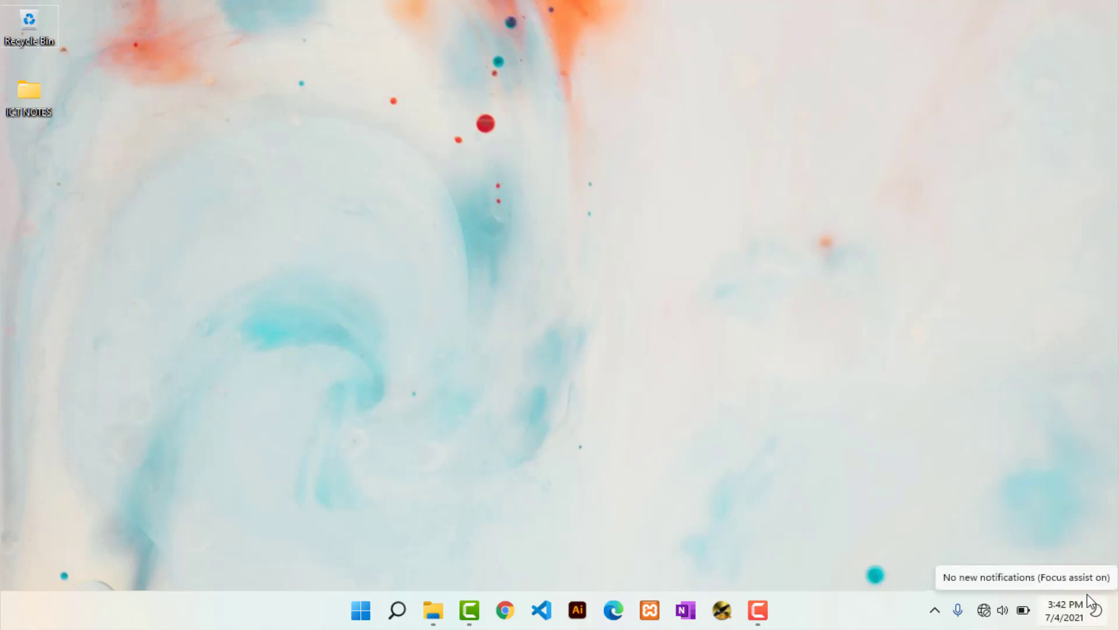
- Set focus assist to Priority only in the quick settings
click(1067, 610)
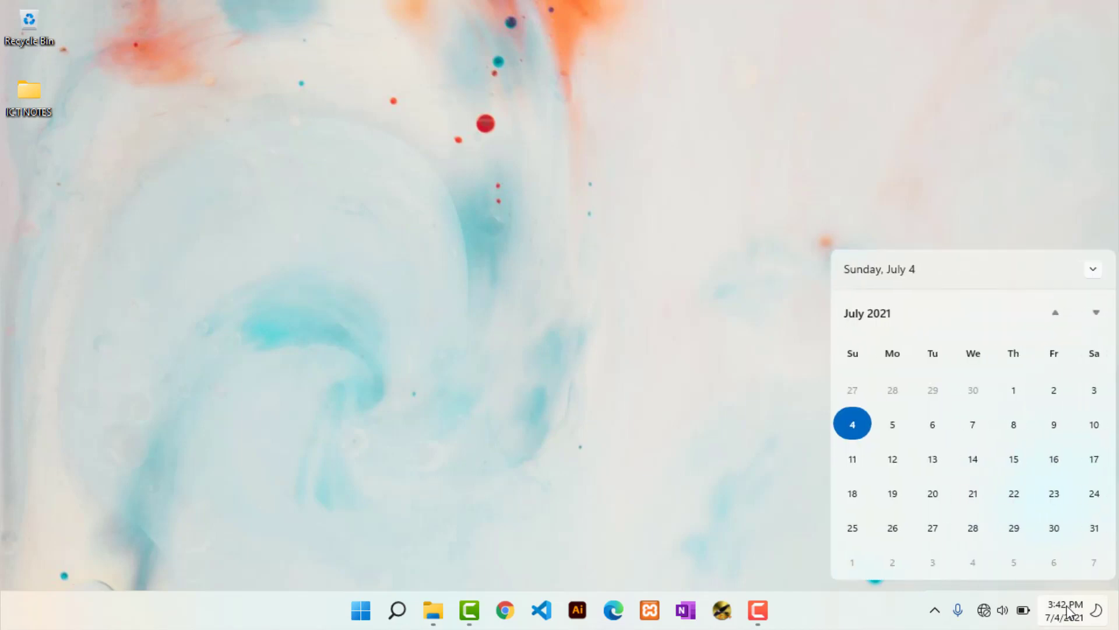
click(1003, 611)
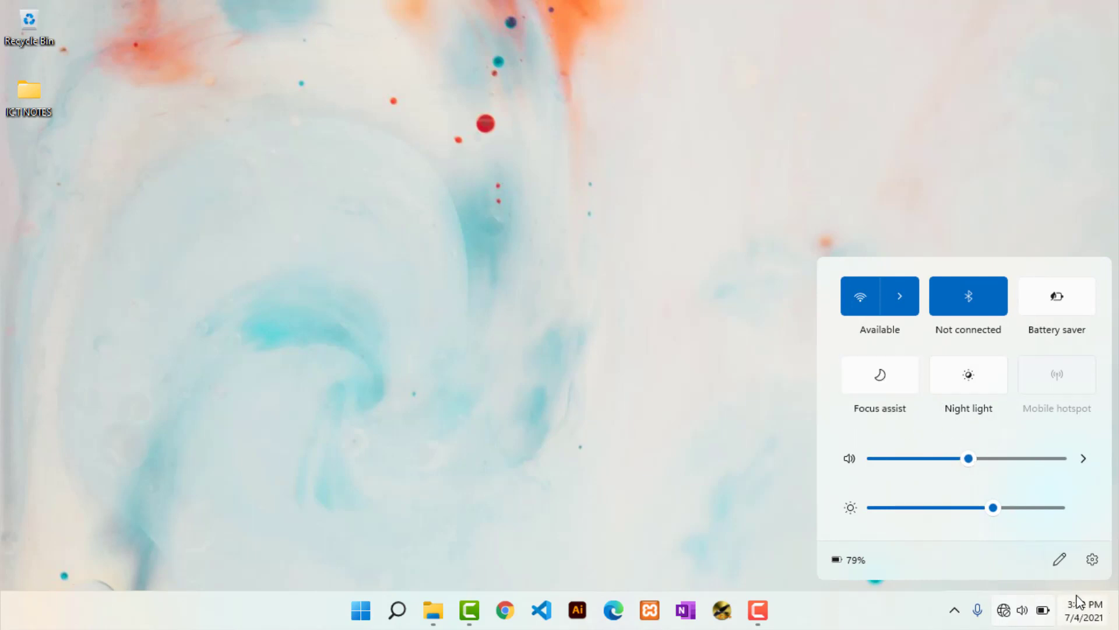
click(879, 378)
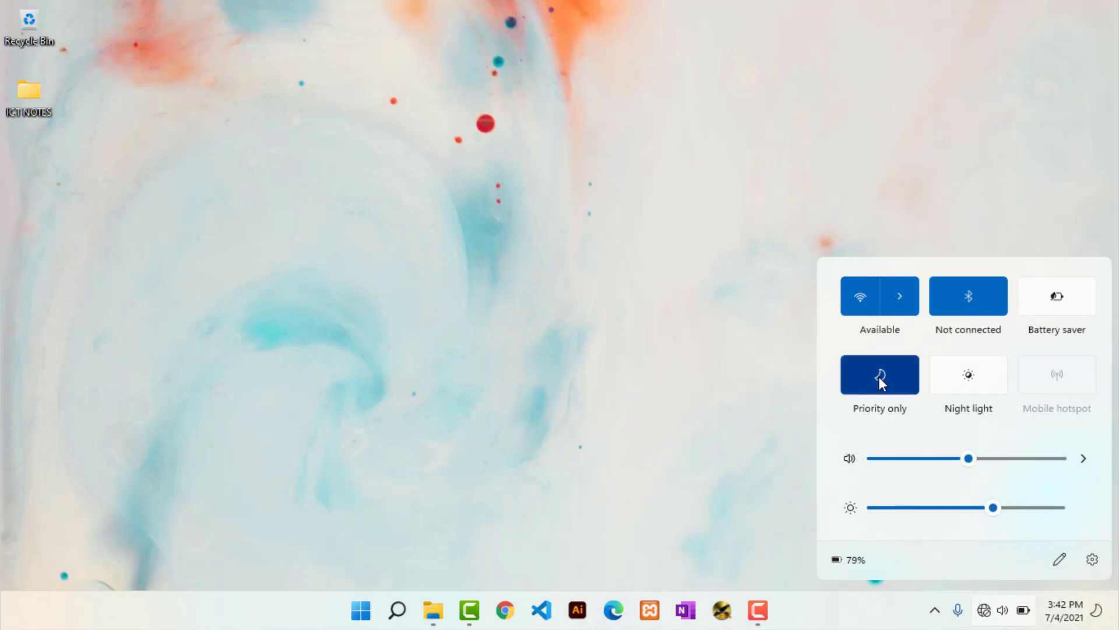
- Cycle focus assist through its modes, including off, back to Priority only, and close the quick settings
click(879, 376)
click(877, 370)
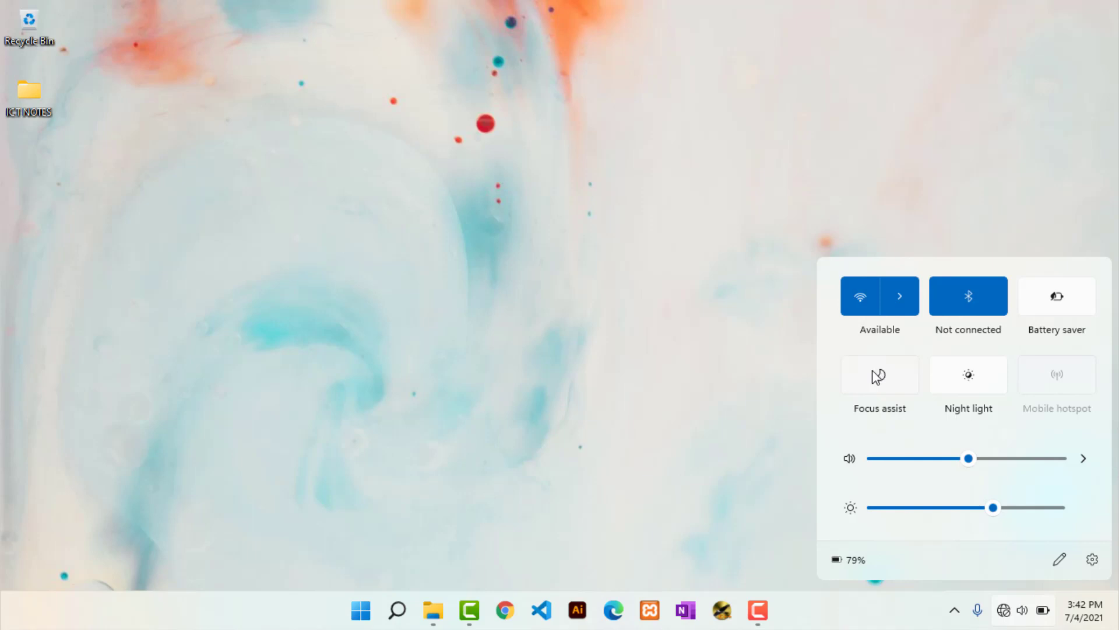
click(873, 369)
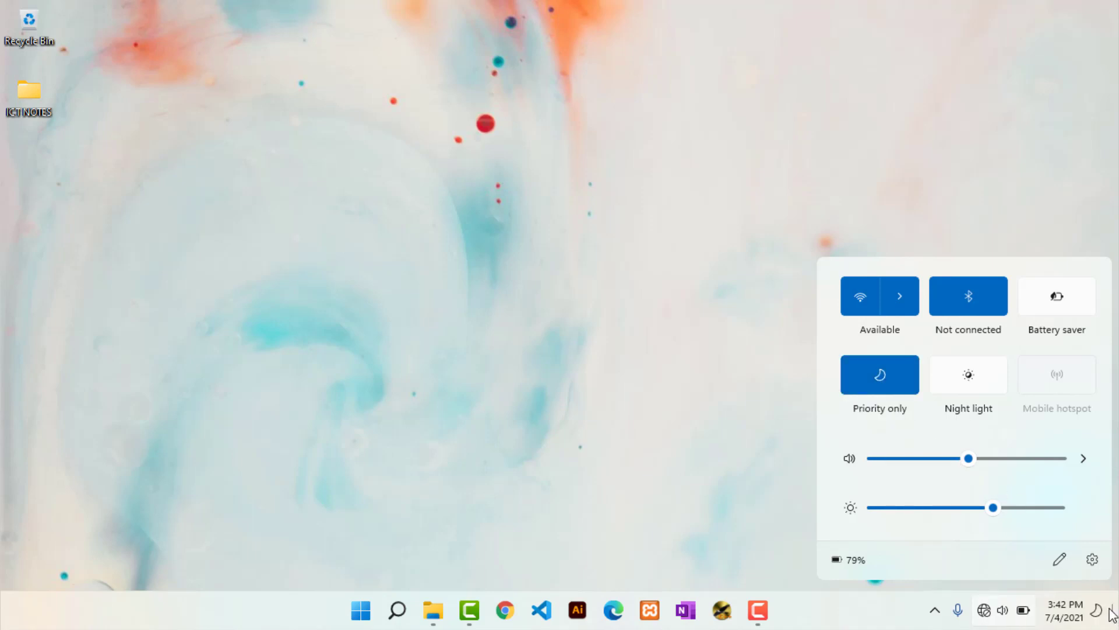
click(1002, 618)
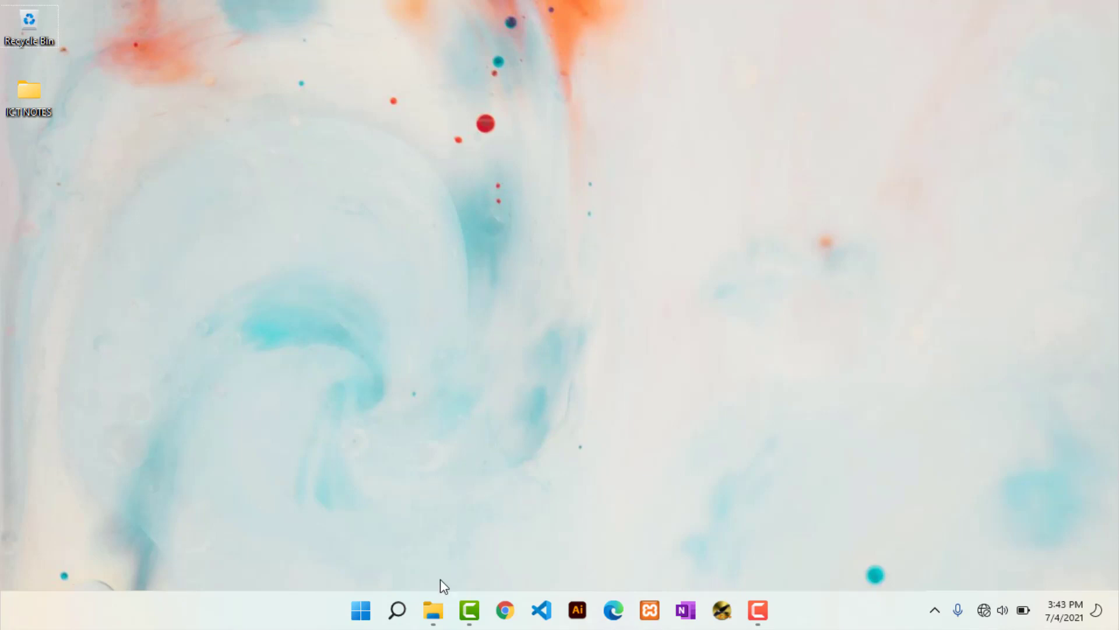
- Open File Explorer, maximize its window, and show the desktop
click(432, 612)
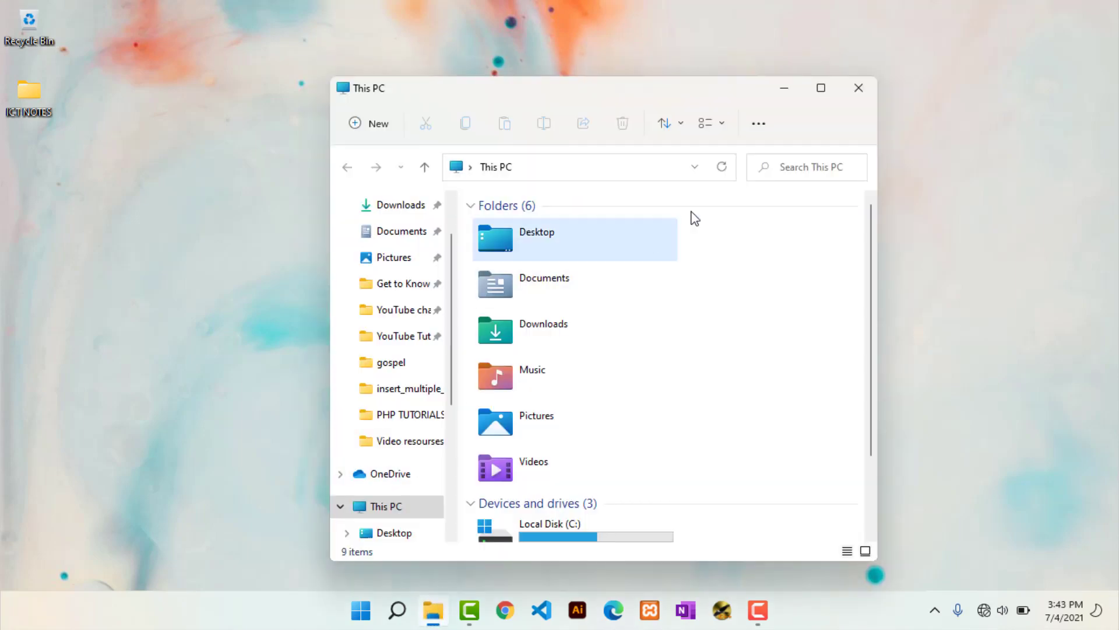
click(820, 90)
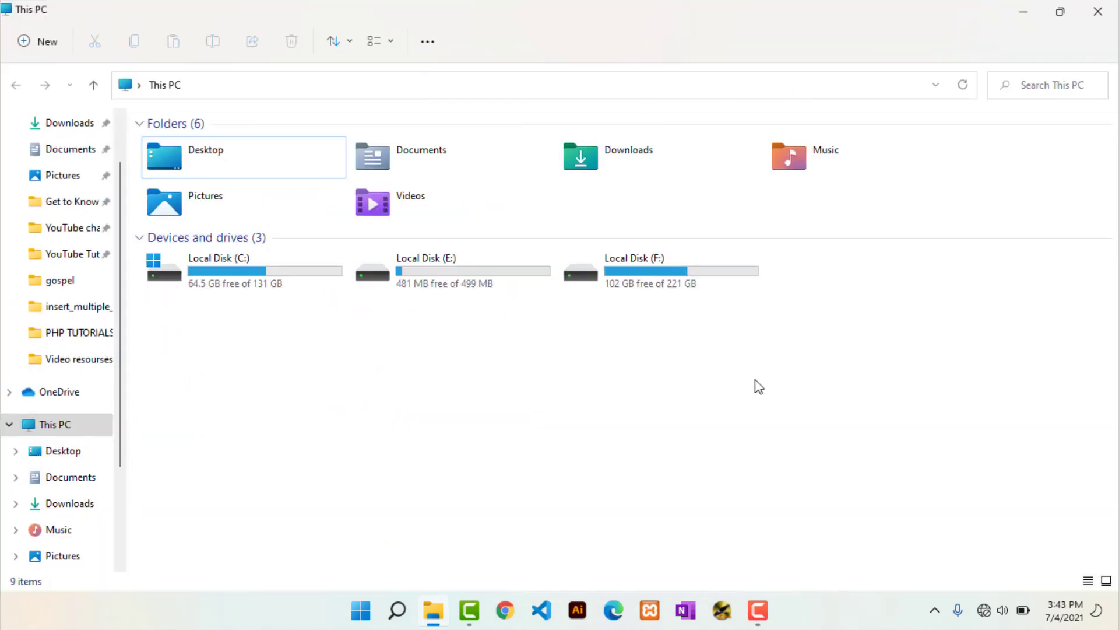
click(1115, 612)
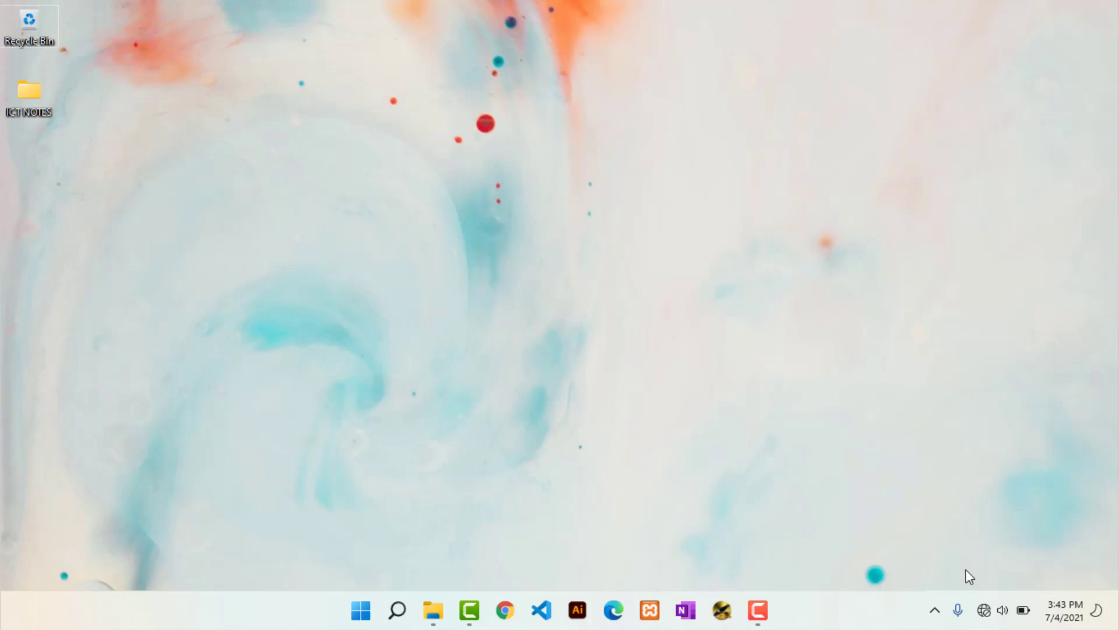
- Check the hidden system tray icons and close their overflow area
click(935, 610)
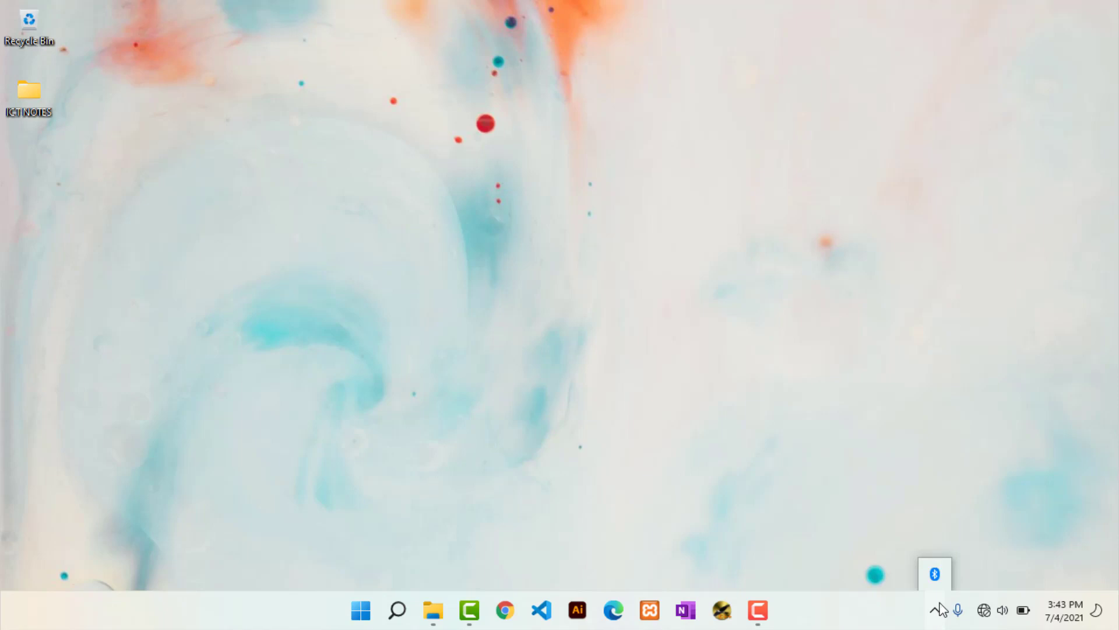
click(973, 561)
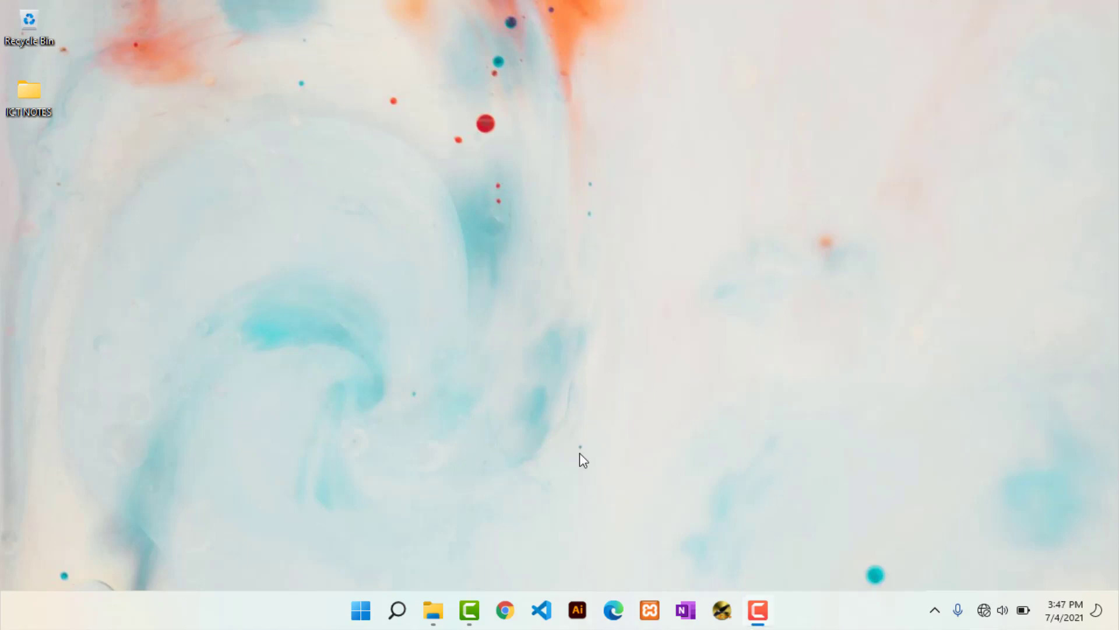
- Bring File Explorer back up, check which new items This PC offers, and dismiss the list
click(433, 610)
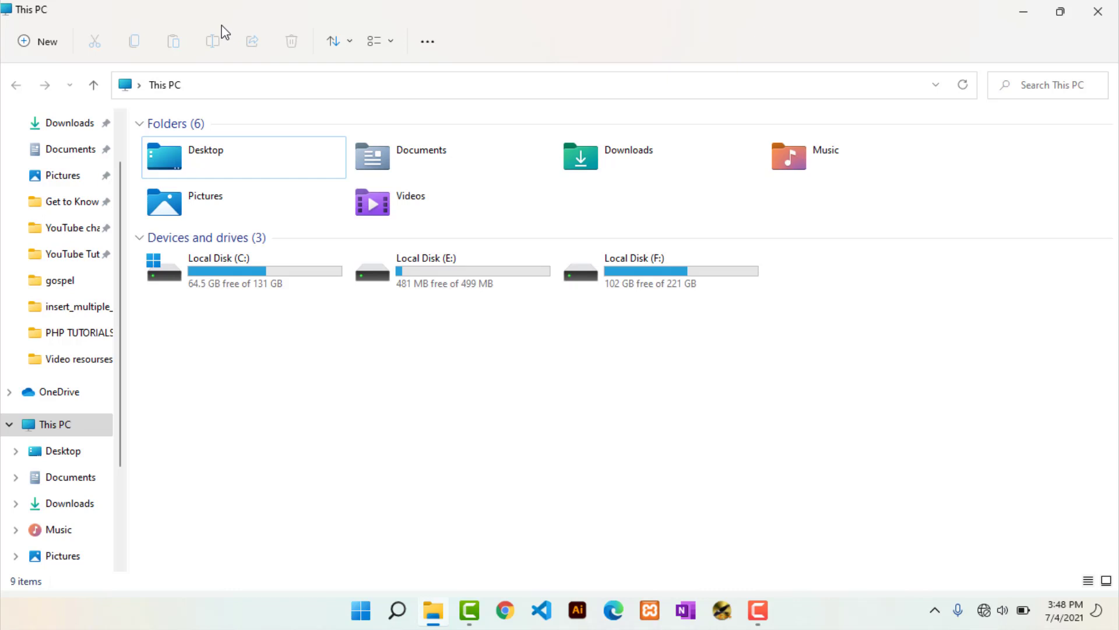
click(28, 48)
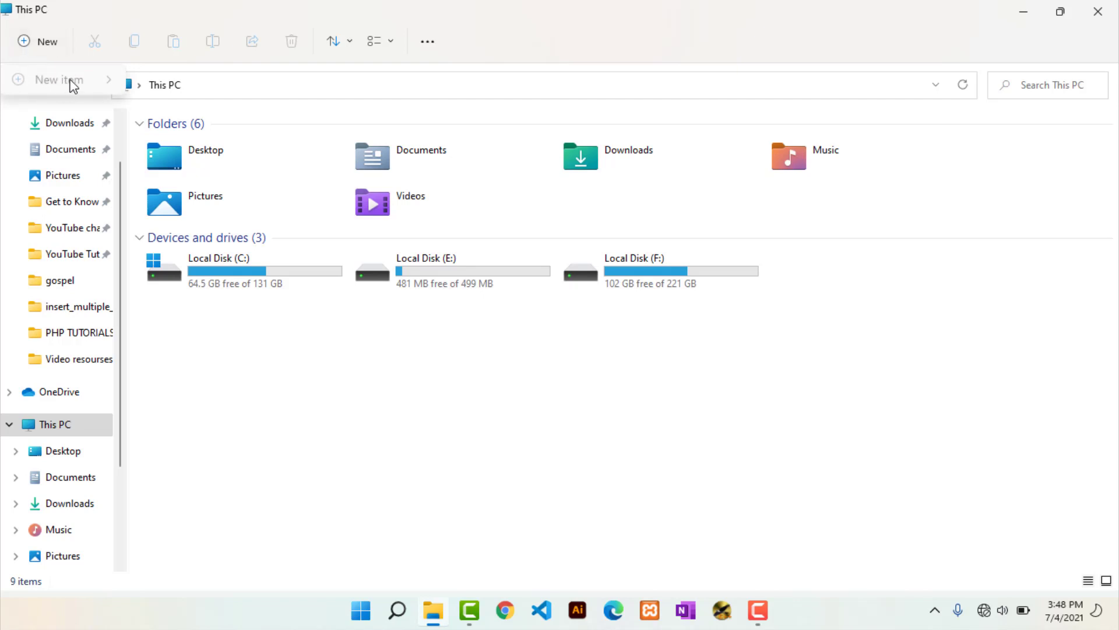
click(357, 398)
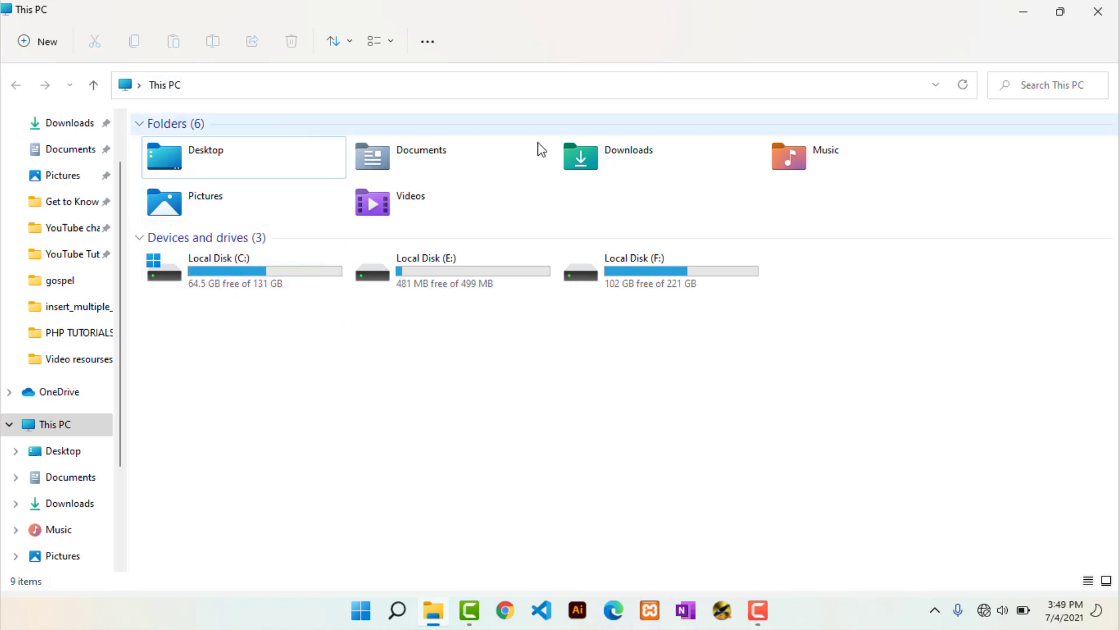
- Open the Music folder and examine the item types that can be created there, without creating one
click(797, 168)
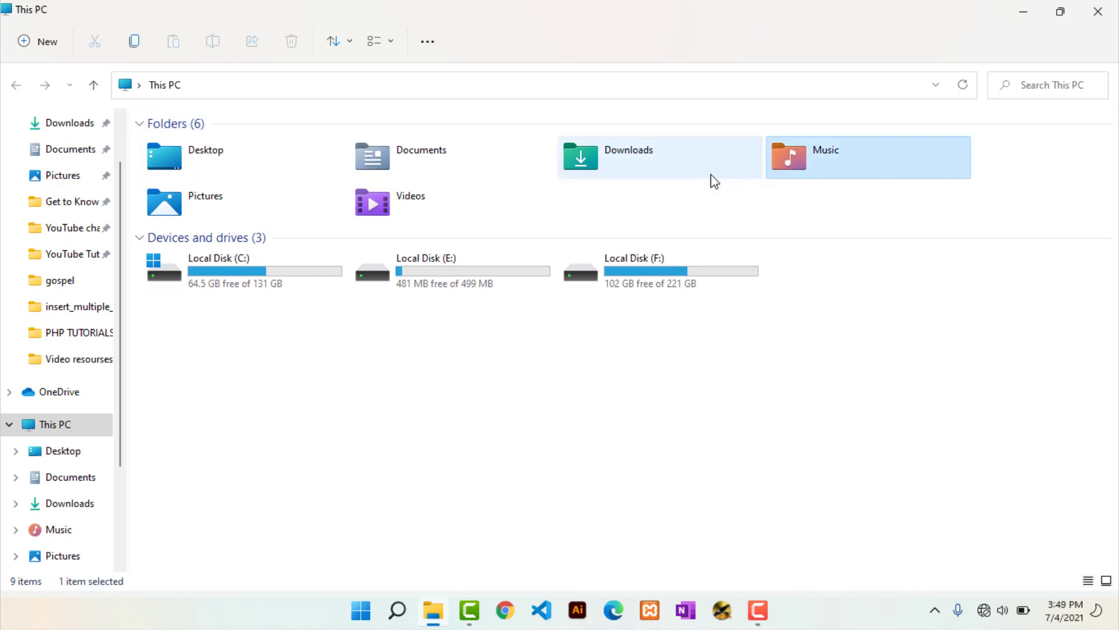
key(Return)
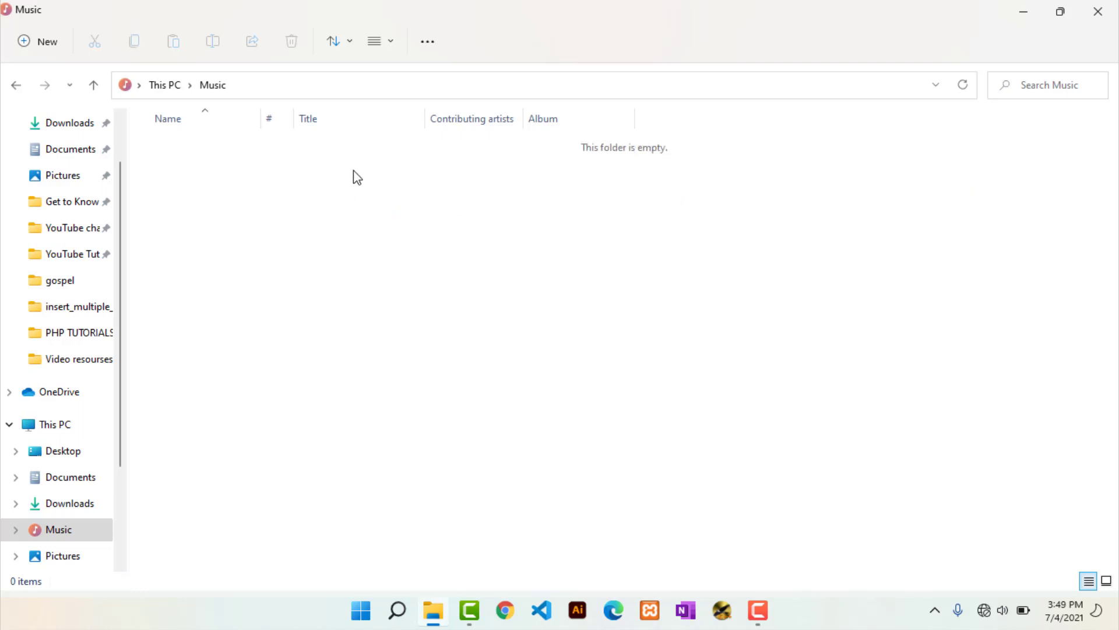
click(40, 49)
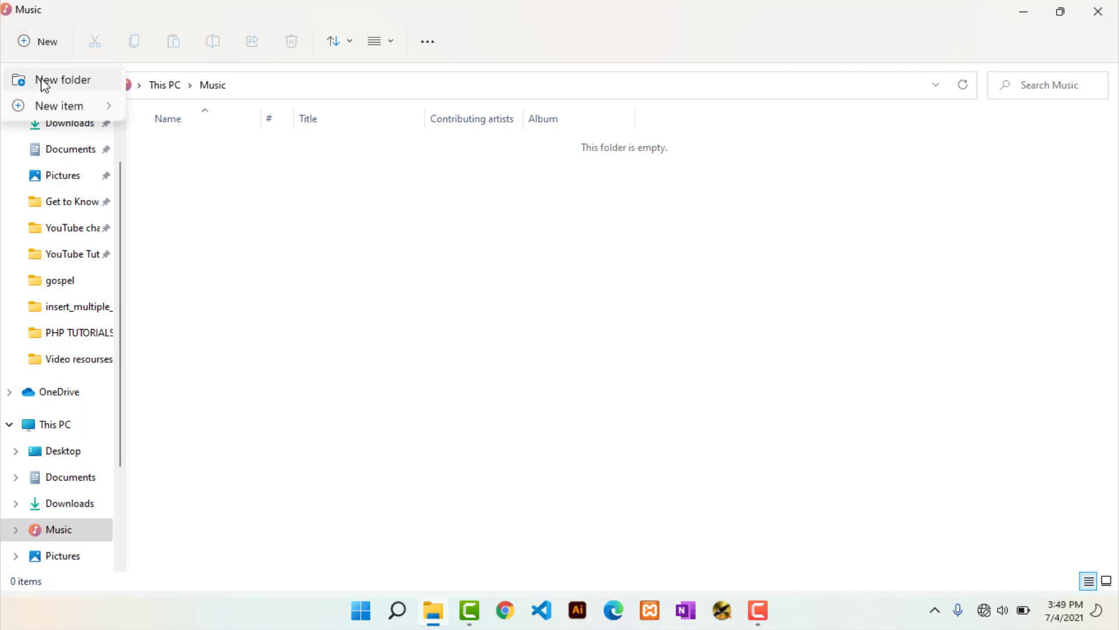
mouse_move(72, 111)
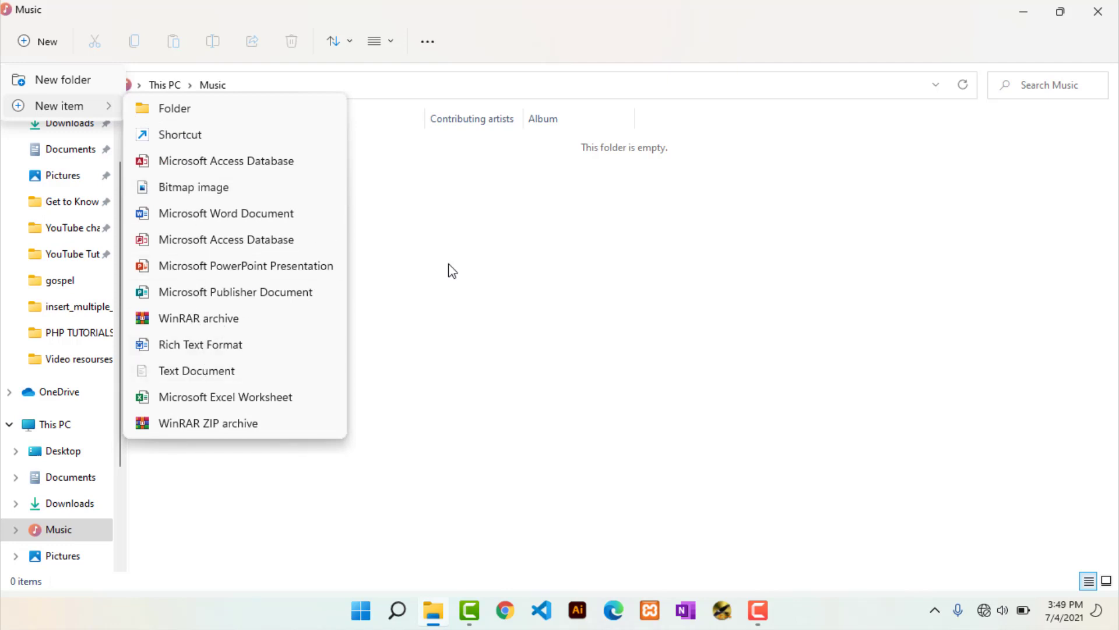
click(412, 218)
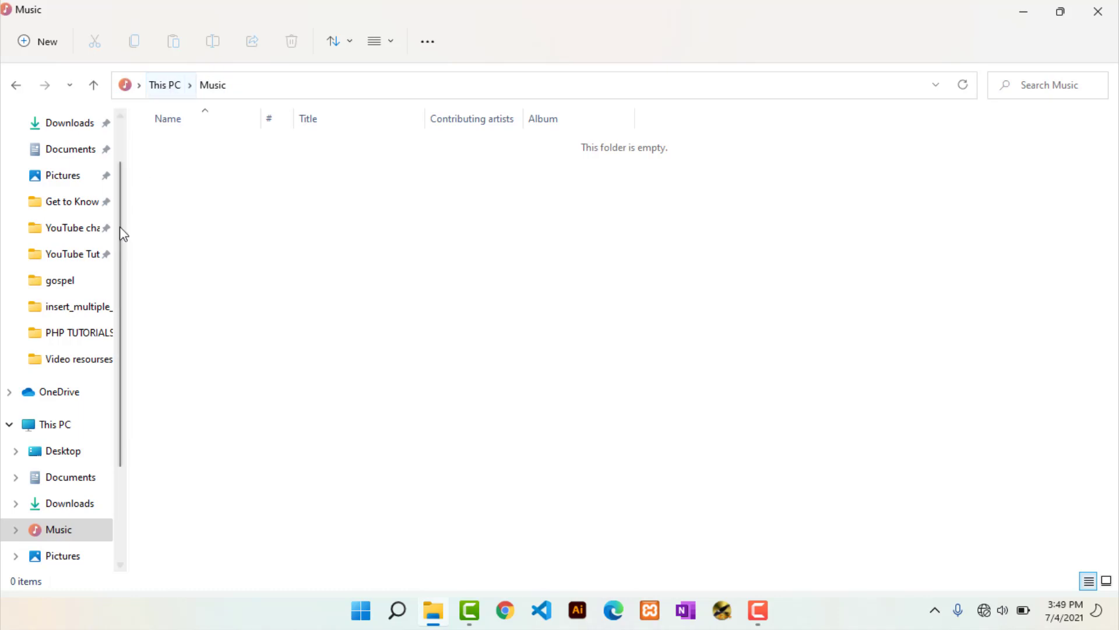
- Open the Camtasia Studio folder inside Documents and select the file Rec 09-11-20.trec
click(64, 156)
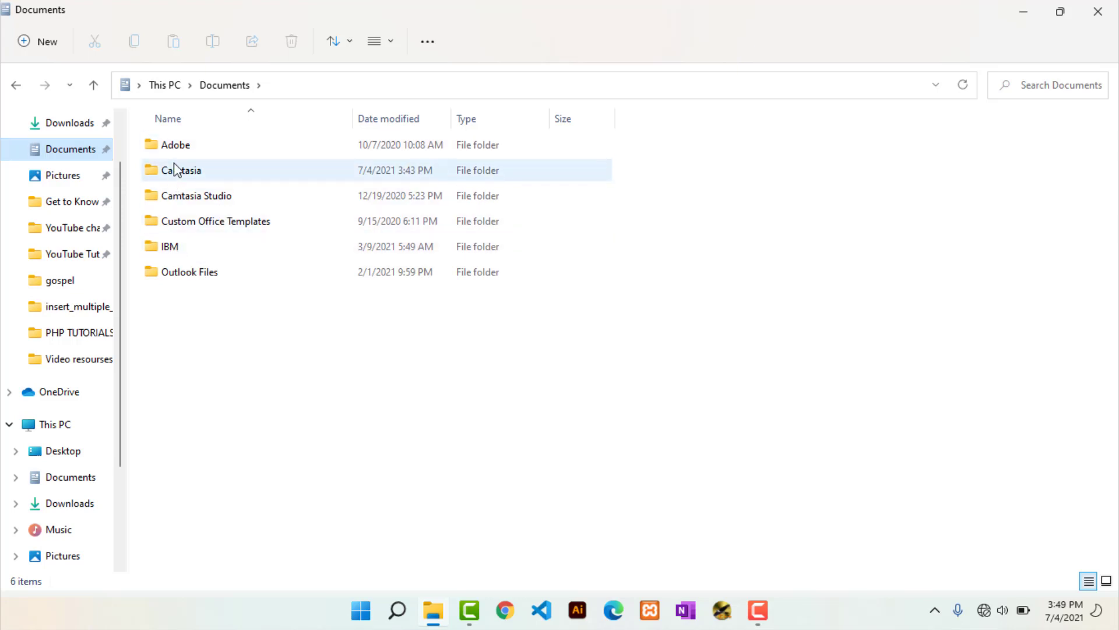
click(177, 205)
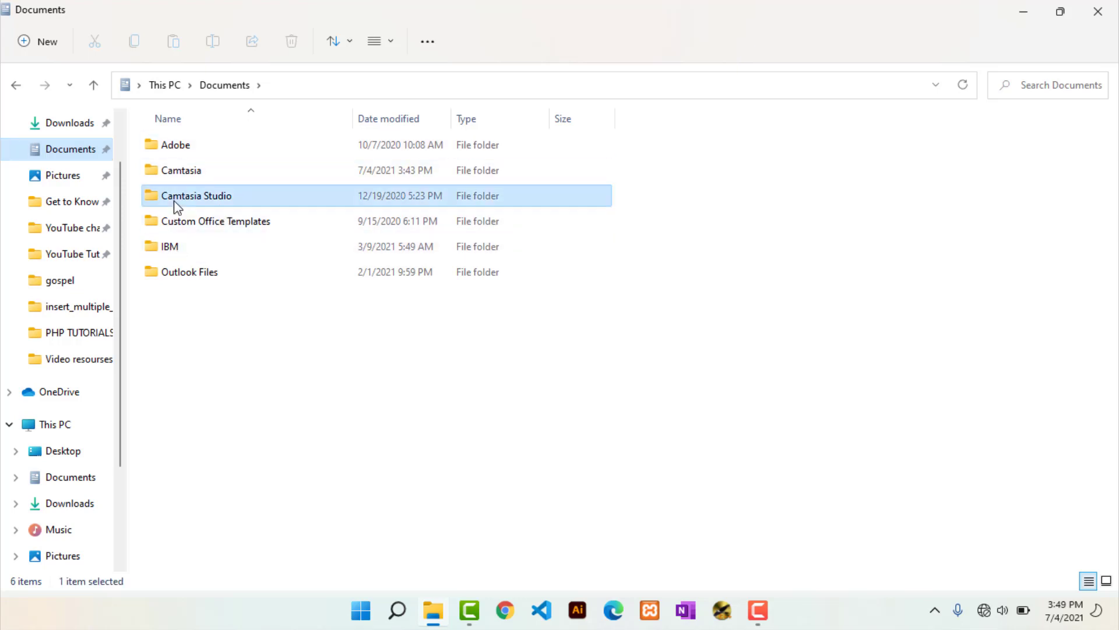
double_click(180, 186)
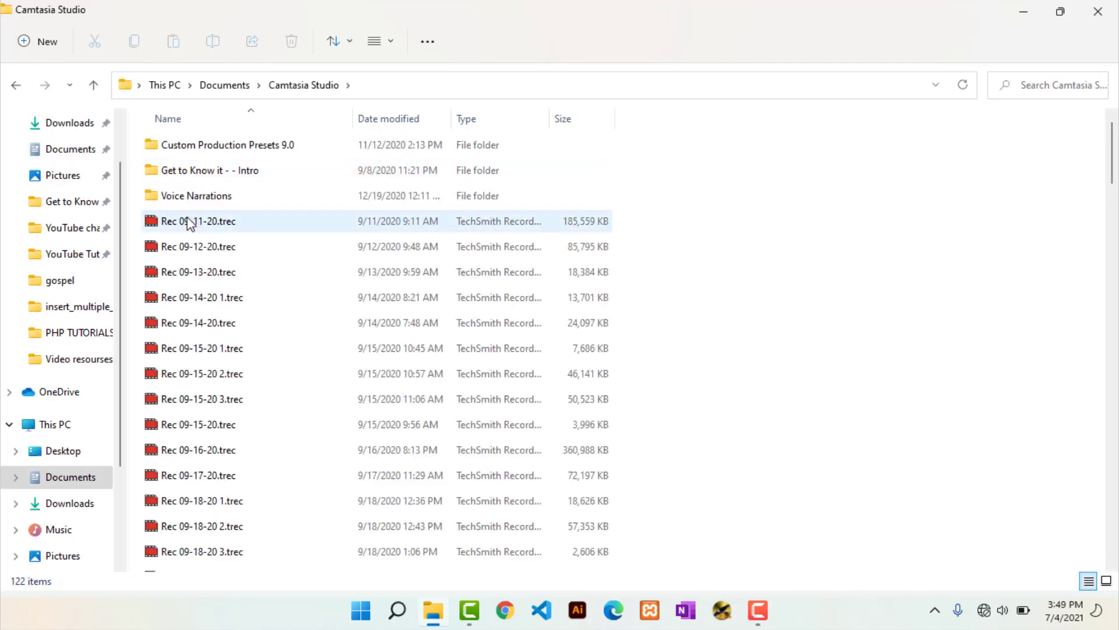
click(190, 224)
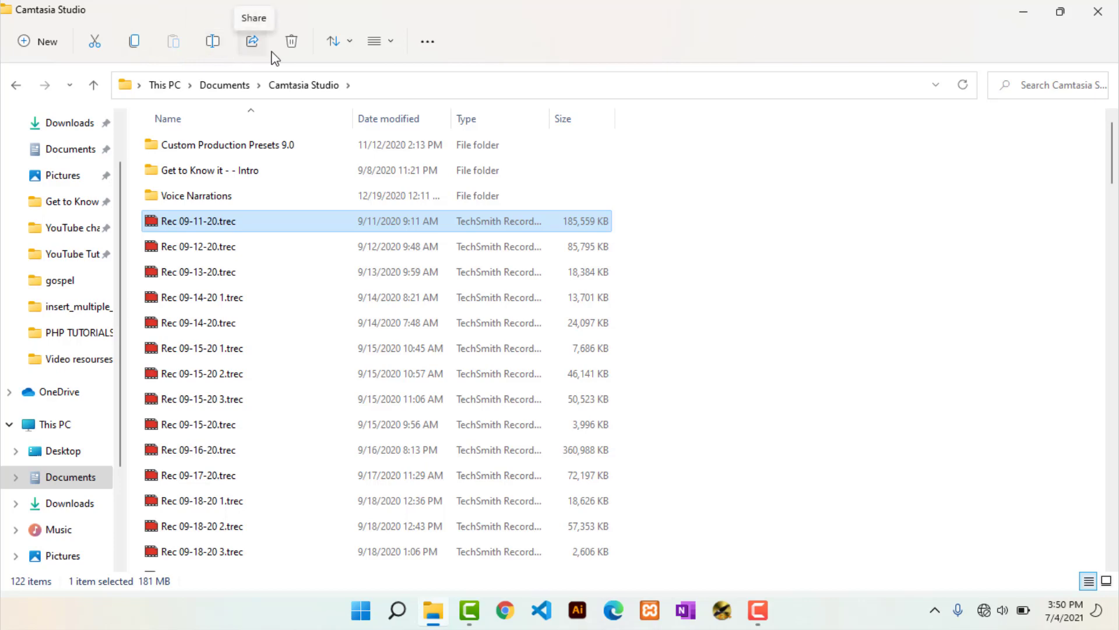
- Review the sorting choices and the Group by options for the Camtasia Studio folder
click(352, 42)
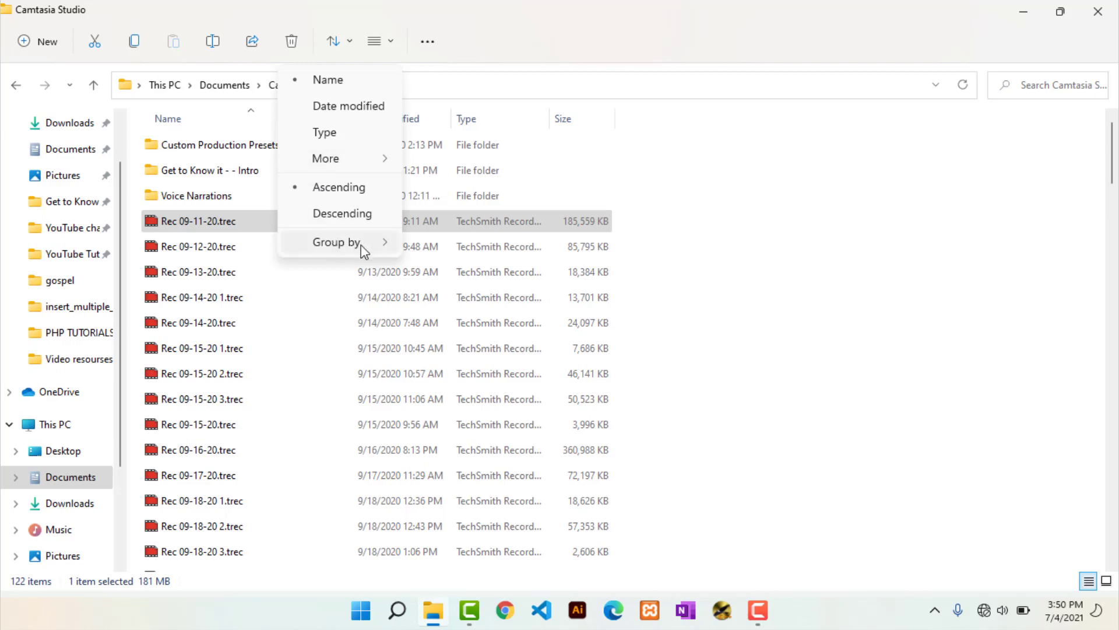
mouse_move(363, 250)
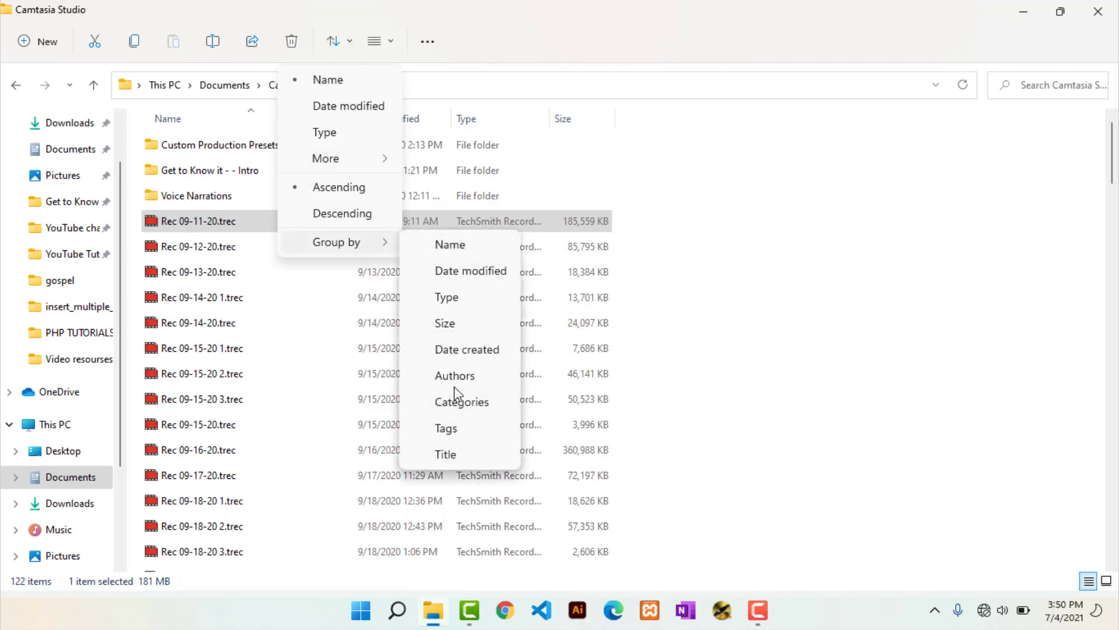
- Switch the Camtasia Studio folder to Compact view, and turn Compact view off again
click(387, 42)
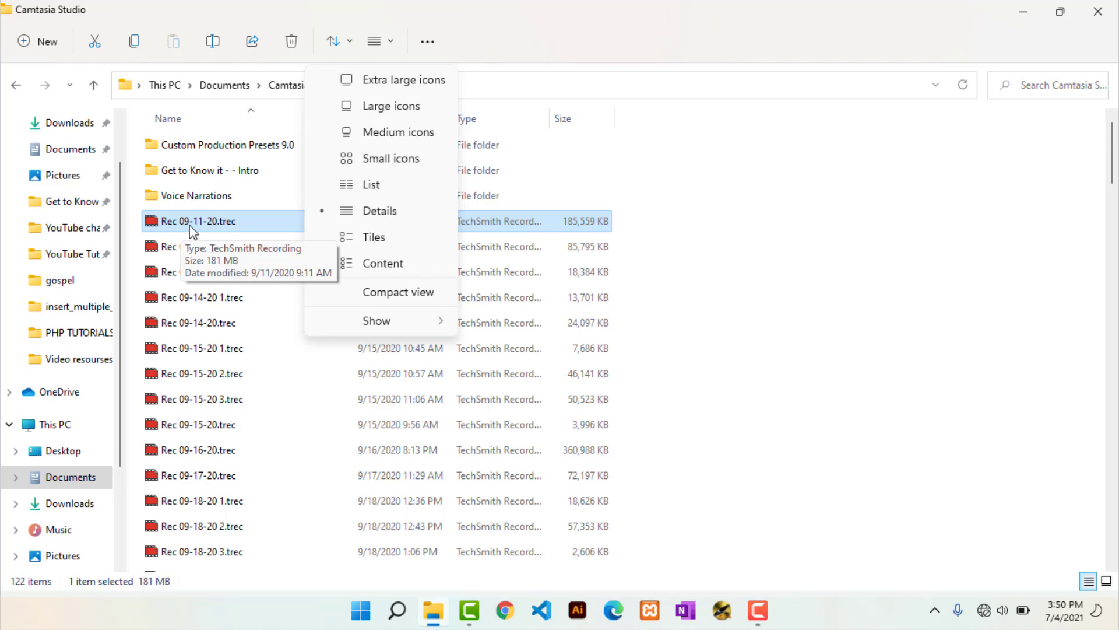
click(420, 301)
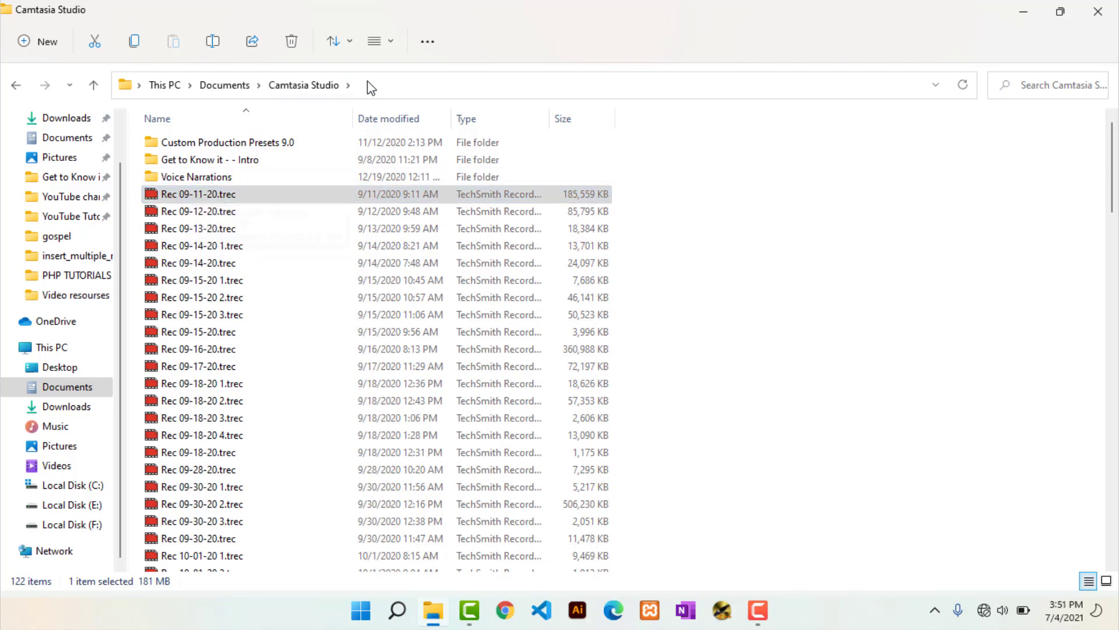
click(390, 51)
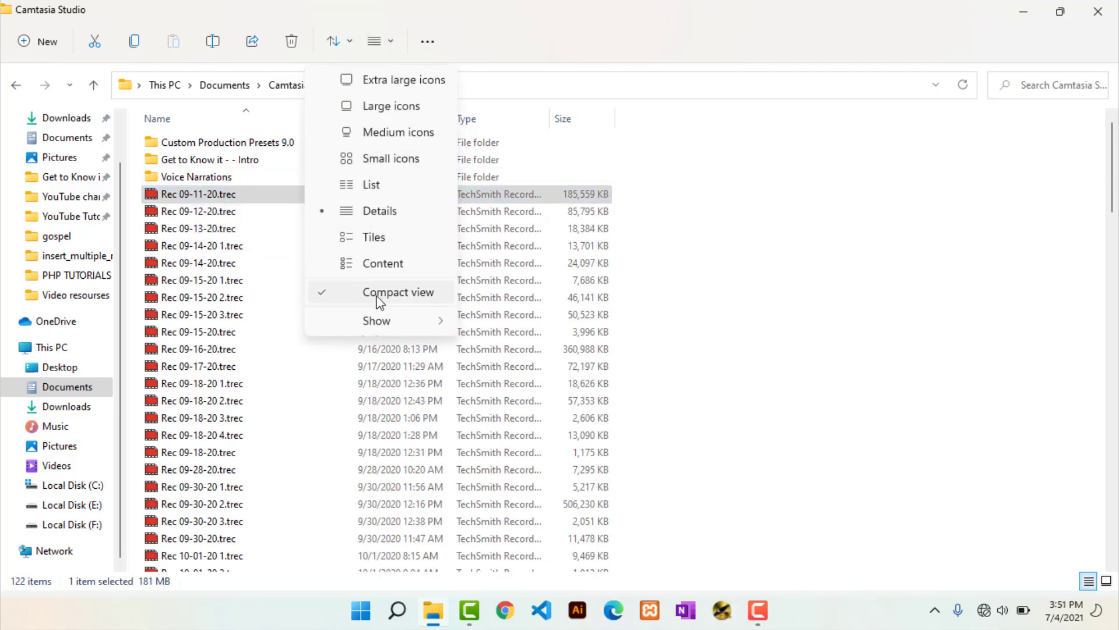
click(376, 299)
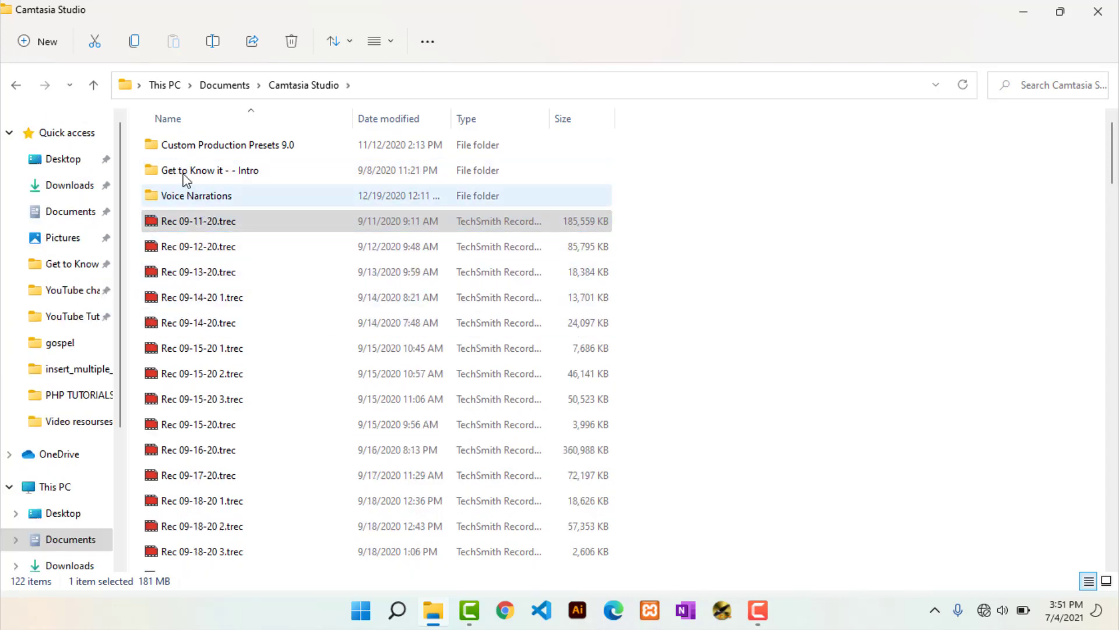
- Look through the recordings and examine the additional file commands, such as Compress to ZIP file and Copy path, without choosing one
scroll(210, 343, down, 5)
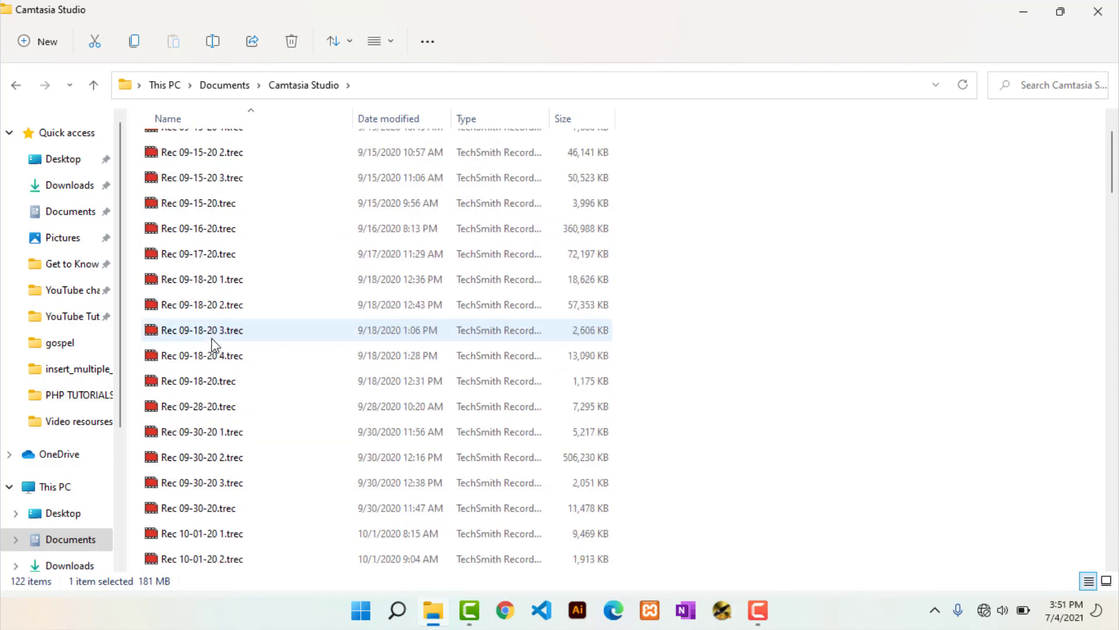
scroll(213, 350, down, 2)
scroll(230, 325, up, 6)
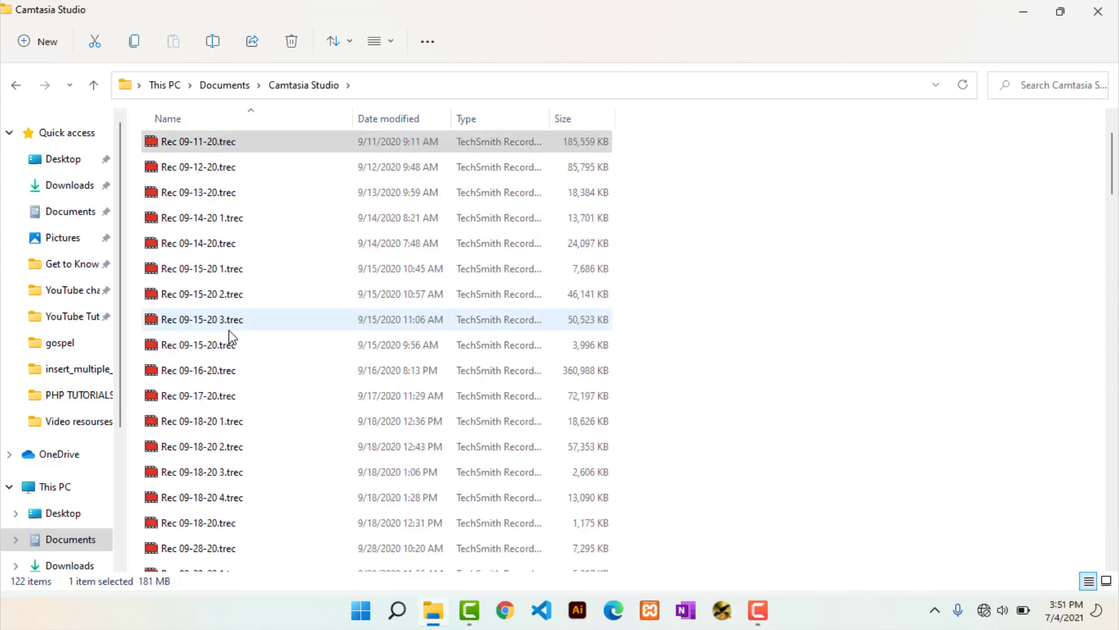
scroll(229, 334, up, 1)
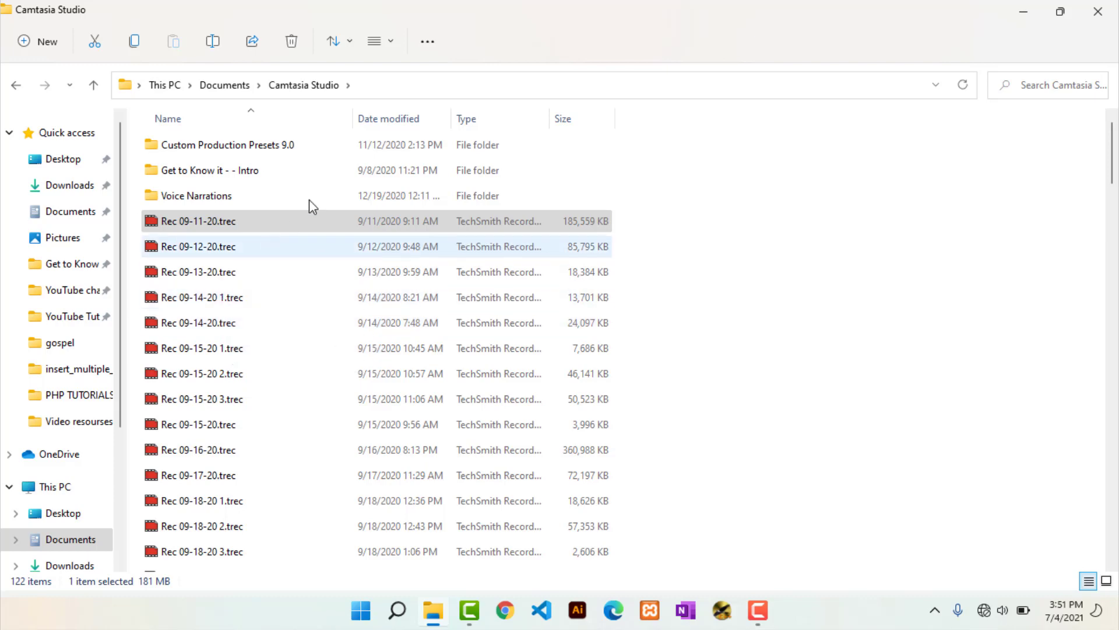
click(428, 42)
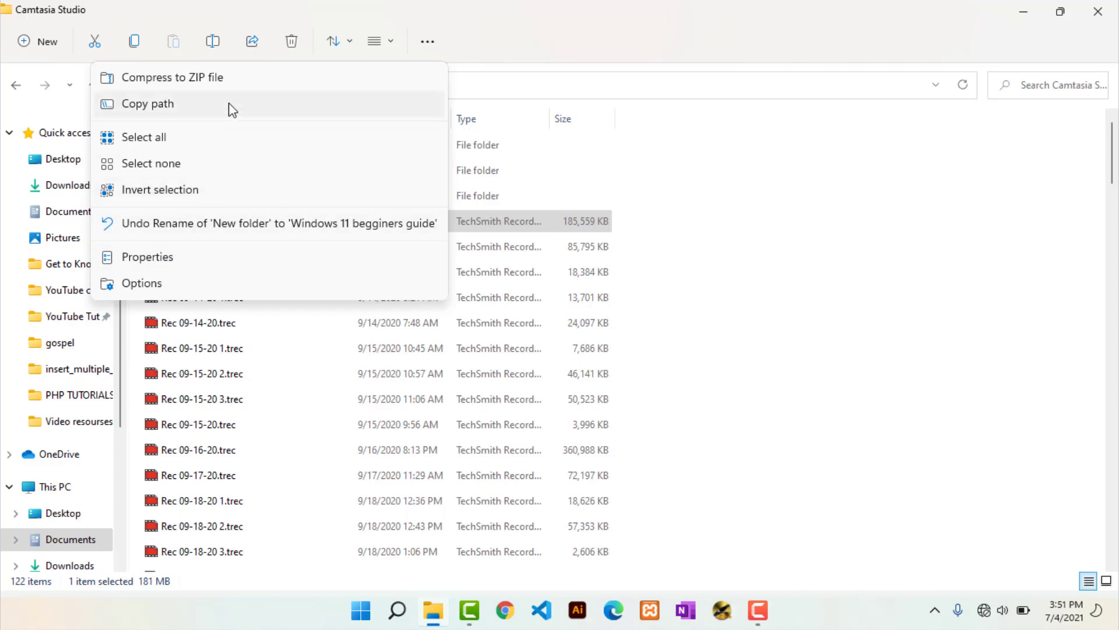
click(683, 193)
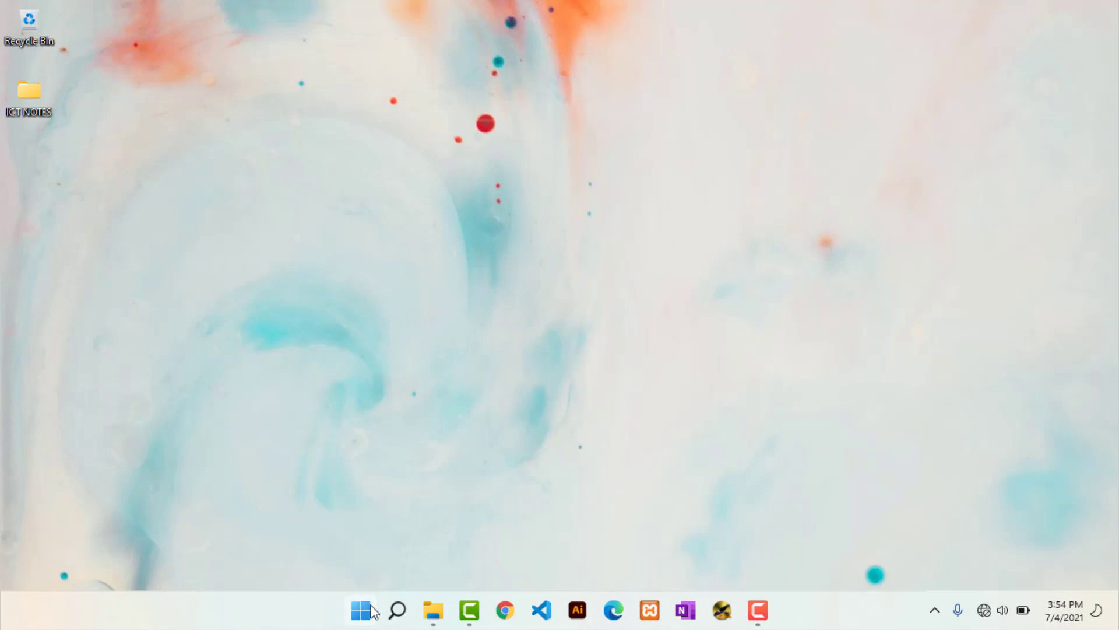
- Preview and dismiss the recent searches, and open Windows search with the scope limited to Apps
mouse_move(399, 606)
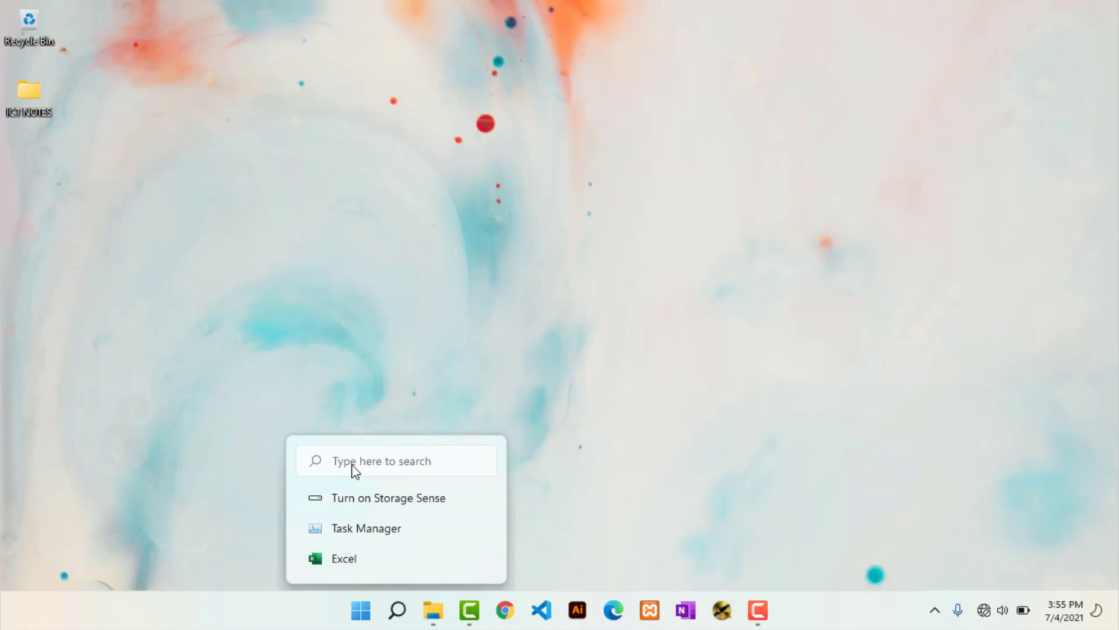
click(408, 362)
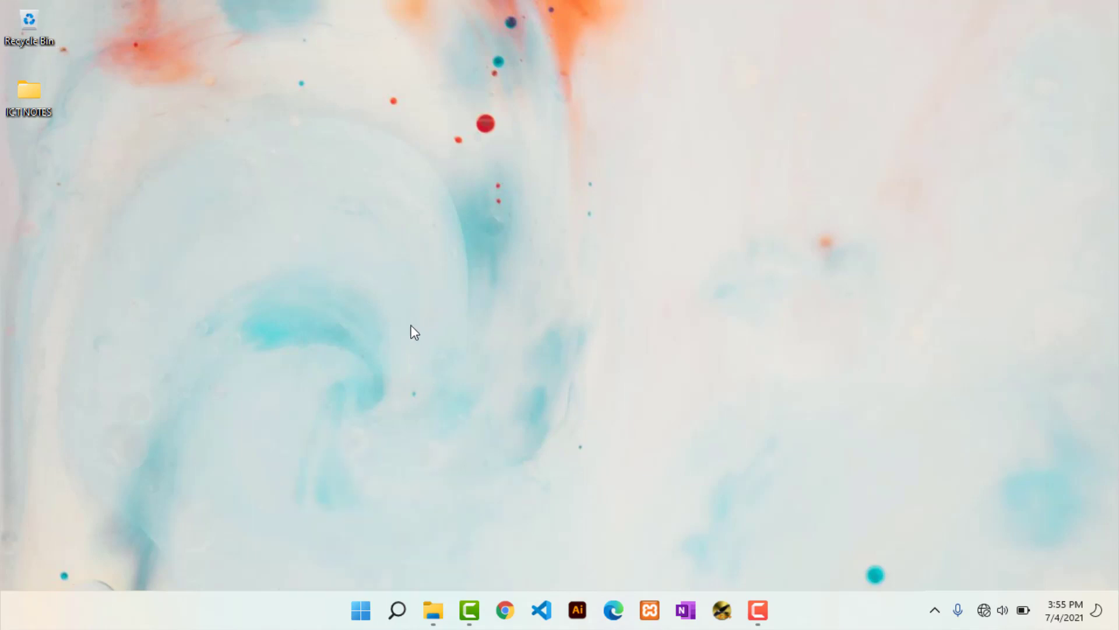
key(super+s)
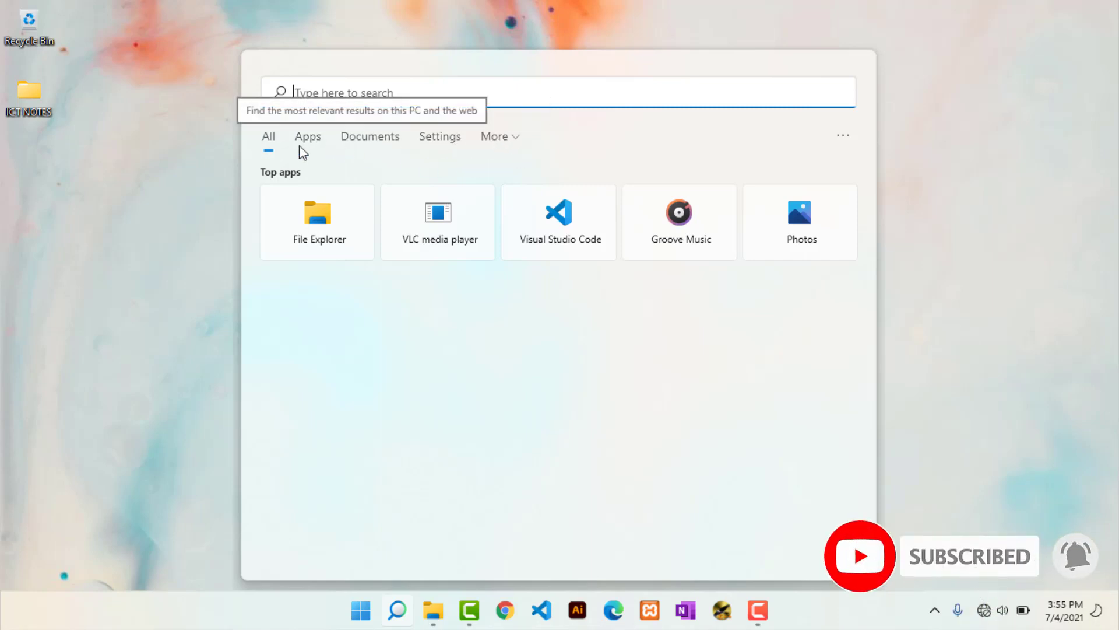
click(320, 151)
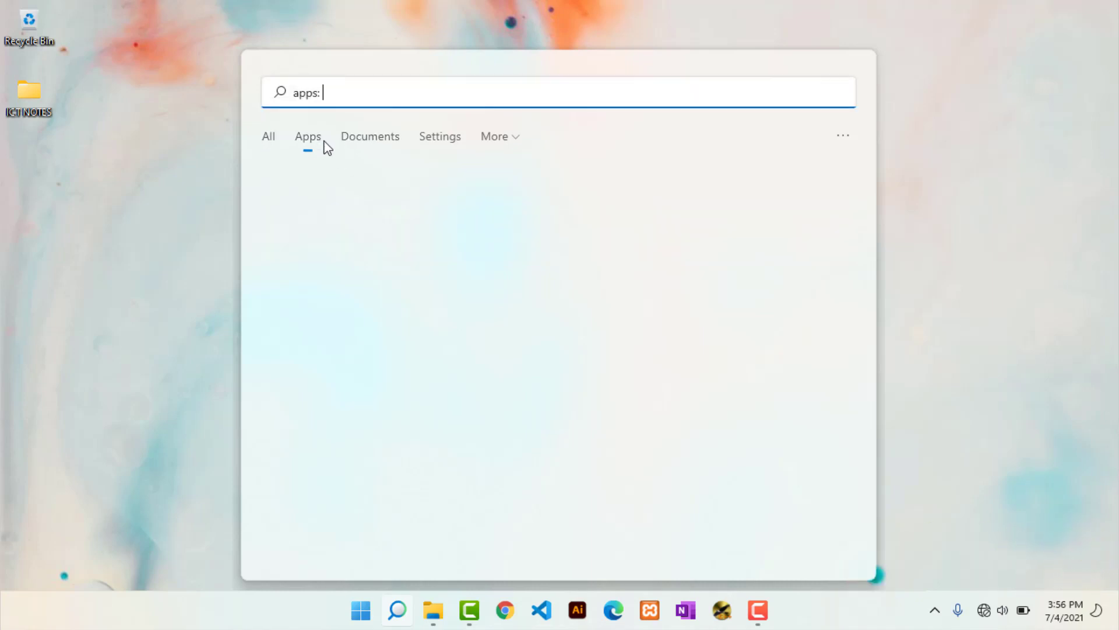
- Look through the Documents, Settings and More search scopes, and search for "wor" in the All scope
click(378, 140)
click(446, 142)
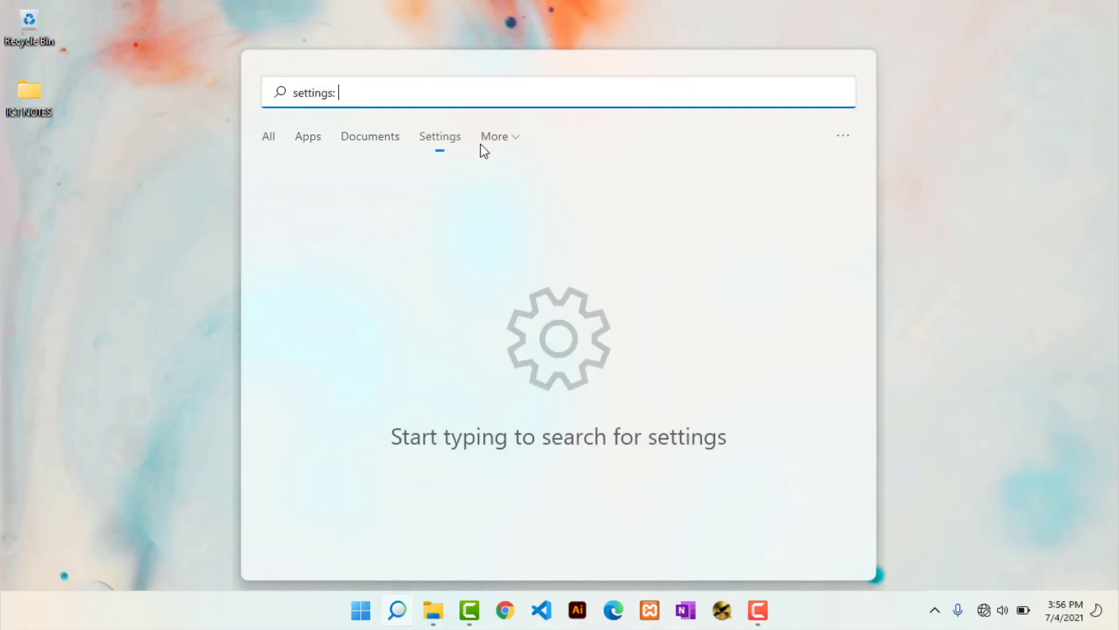
click(516, 141)
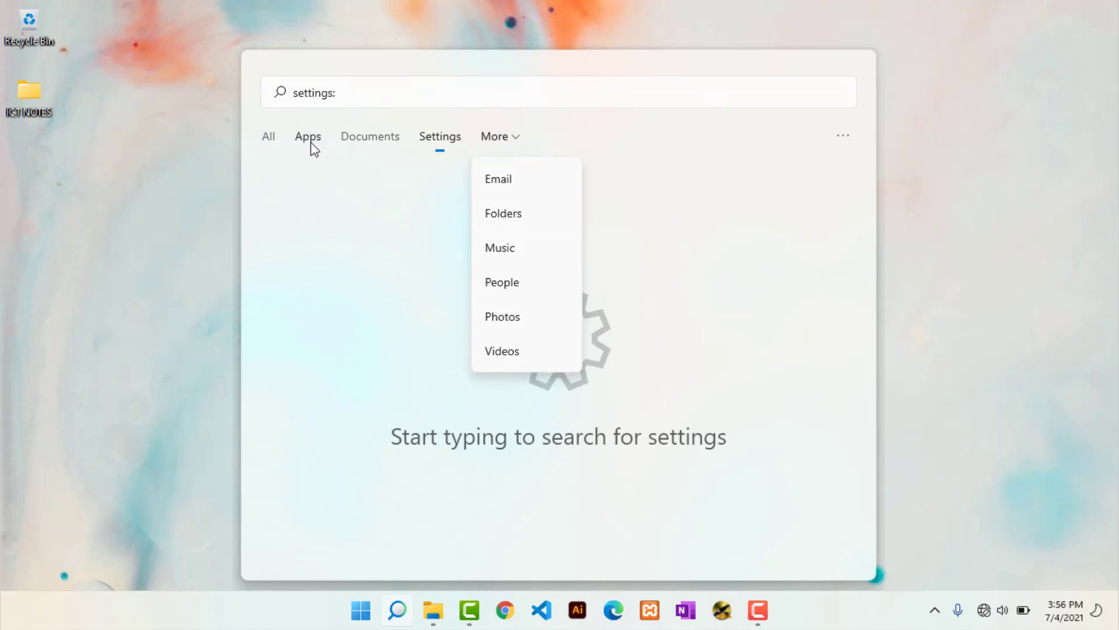
click(273, 139)
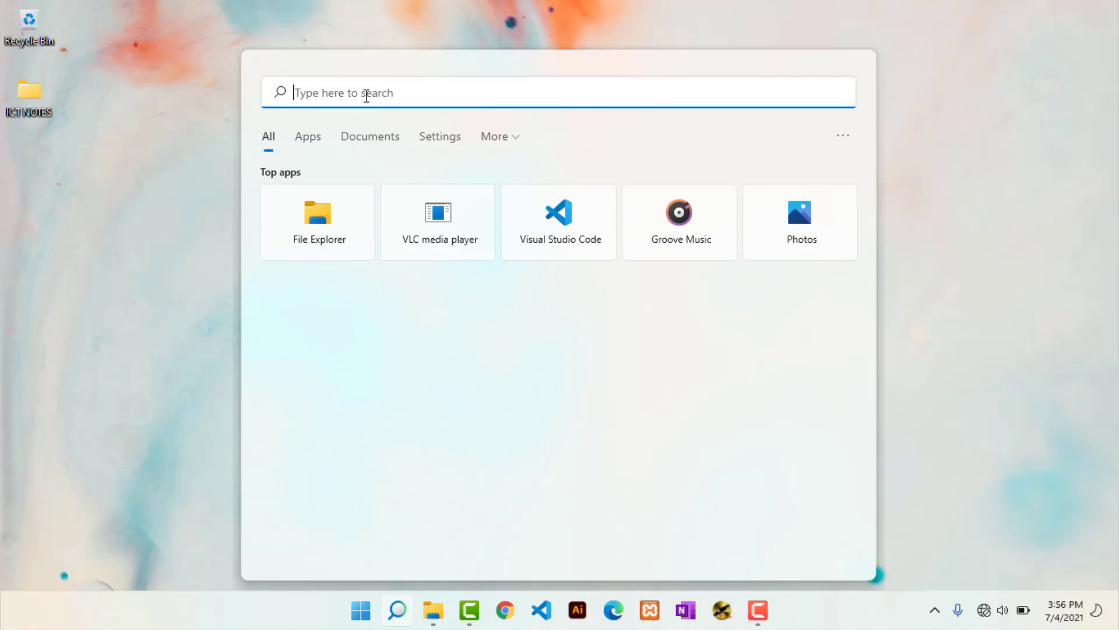
text(wor)
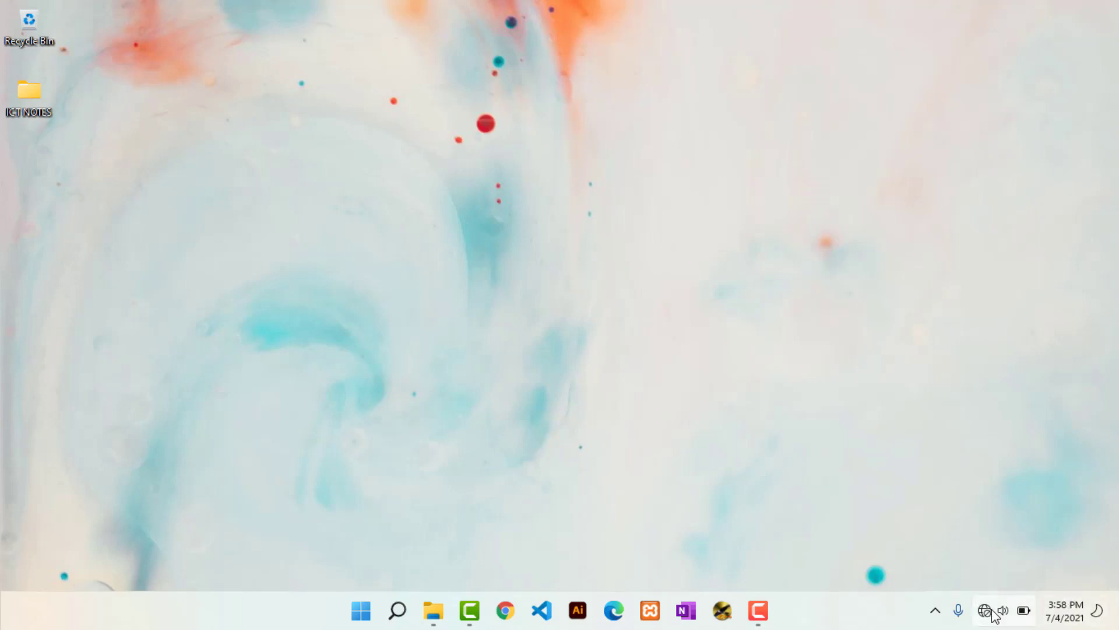
- Open quick settings and the Start menu to view where Settings can be reached, and dismiss the Start menu
click(994, 614)
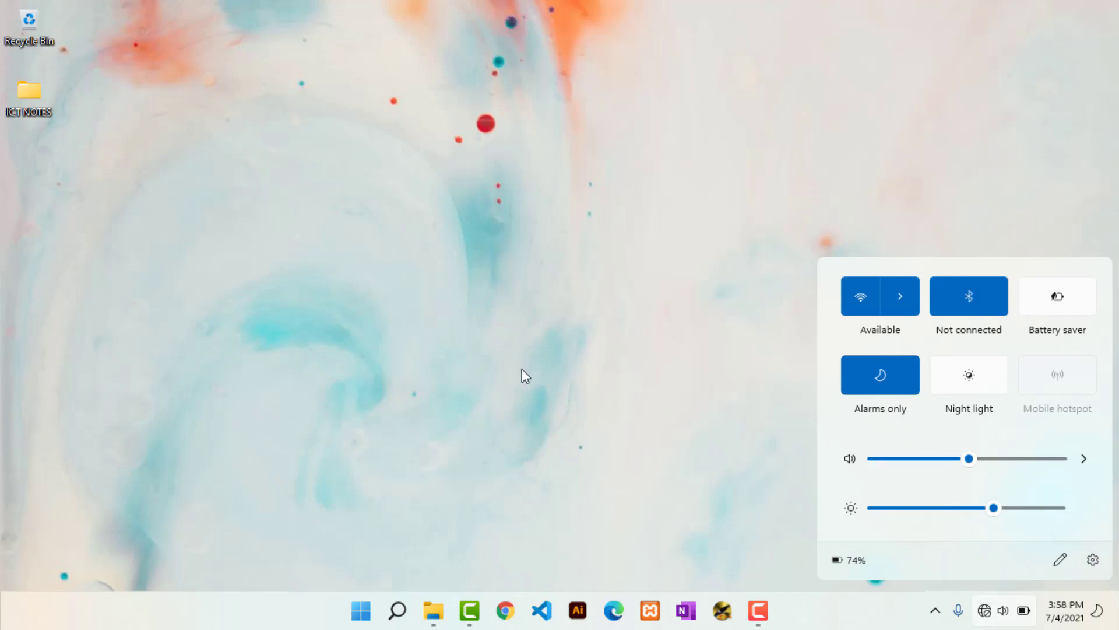
click(371, 589)
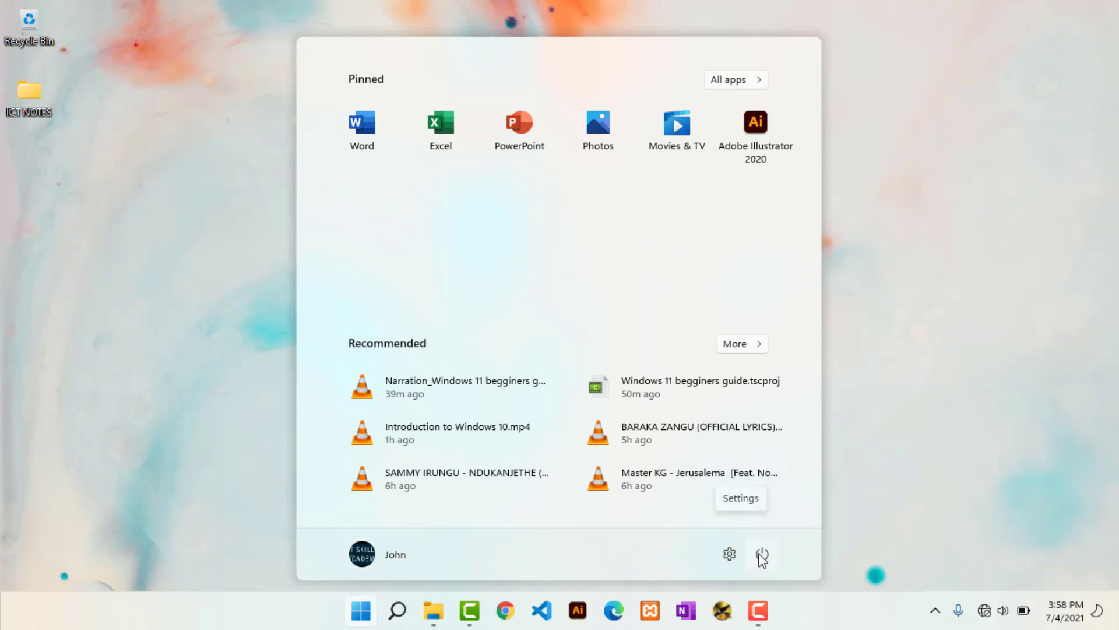
click(876, 508)
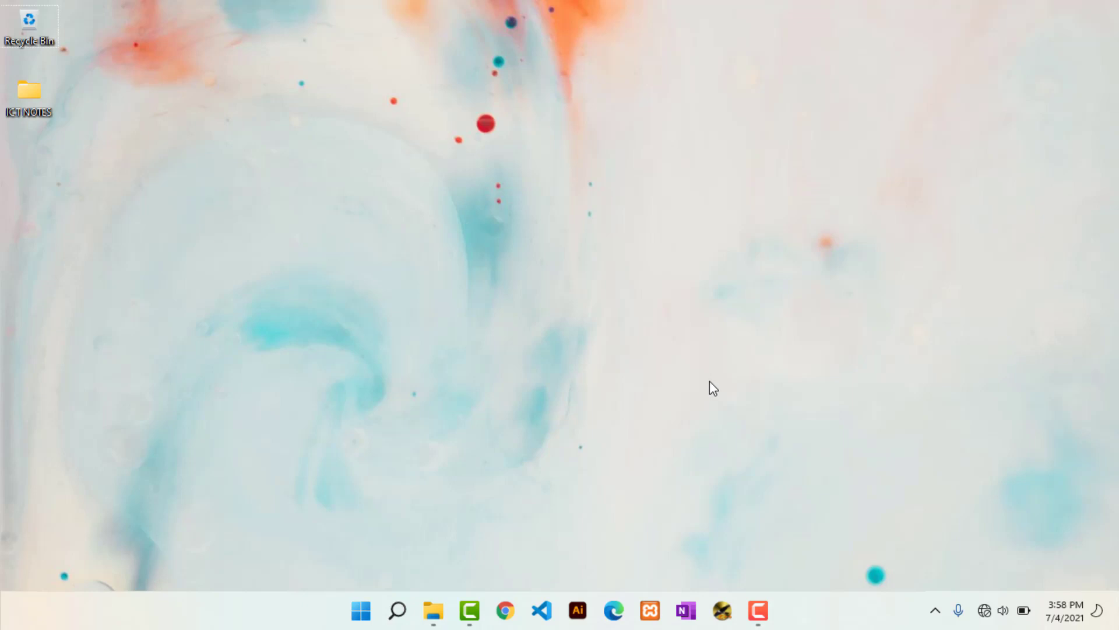
- Open the Settings app and look through the categories on the System page
key(super+i)
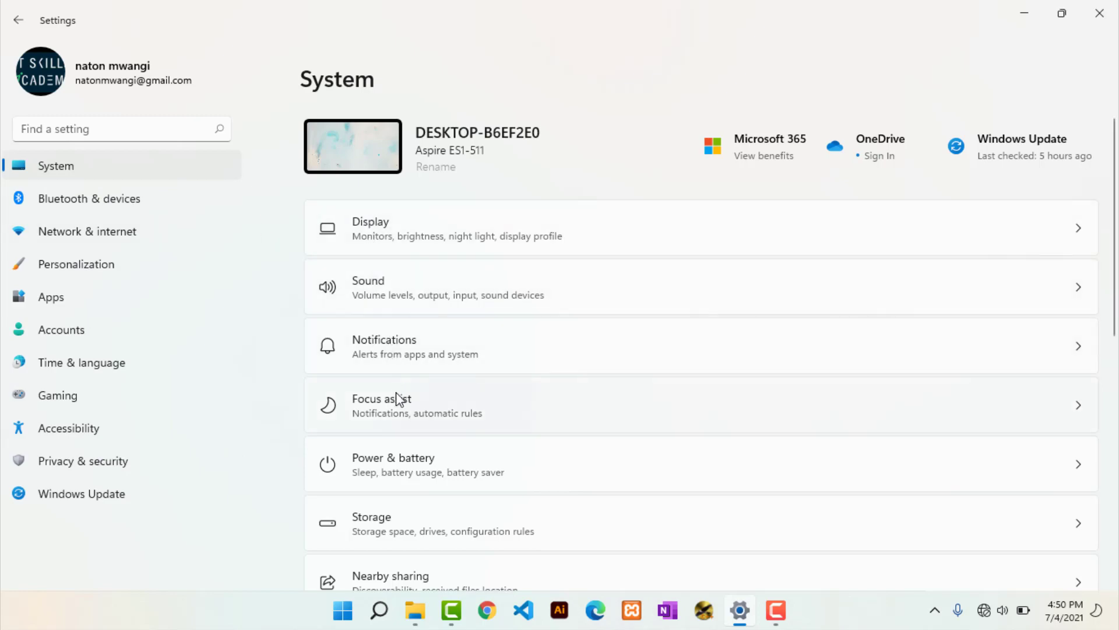
scroll(396, 400, down, 4)
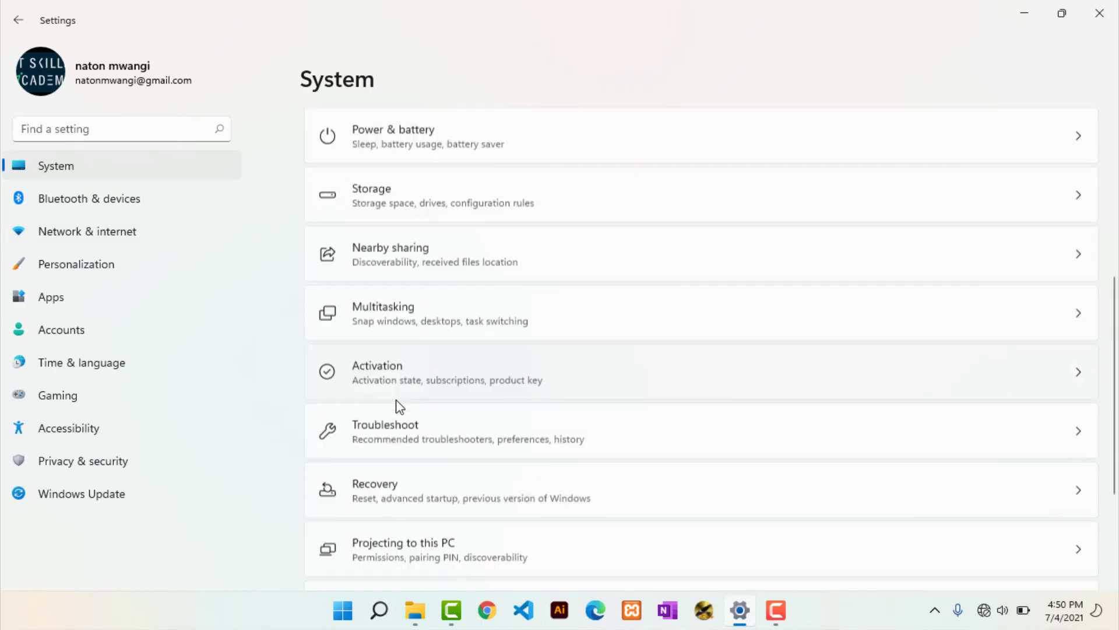
scroll(396, 400, up, 4)
scroll(399, 283, down, 4)
scroll(392, 292, up, 4)
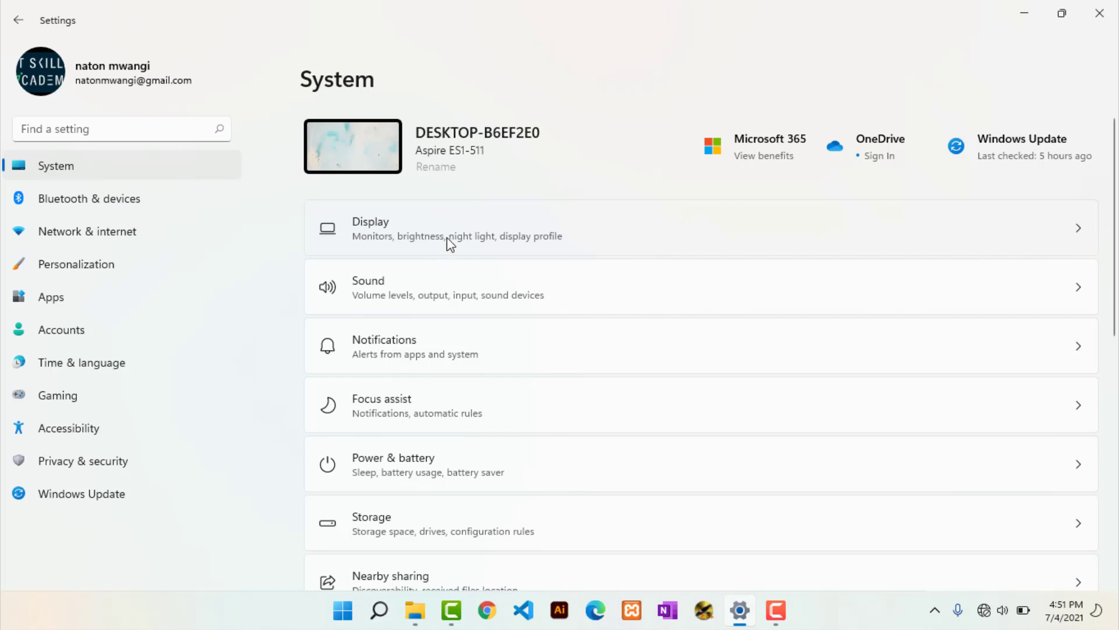
- Open the Display settings and review the Brightness & color and Scale & layout options
click(532, 251)
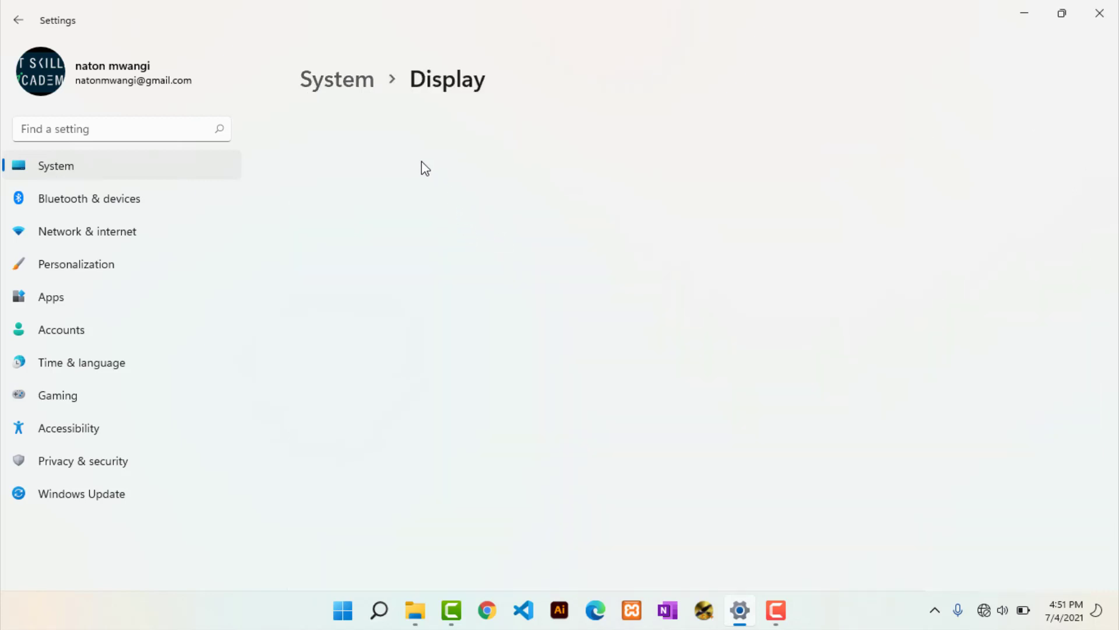
scroll(426, 472, down, 5)
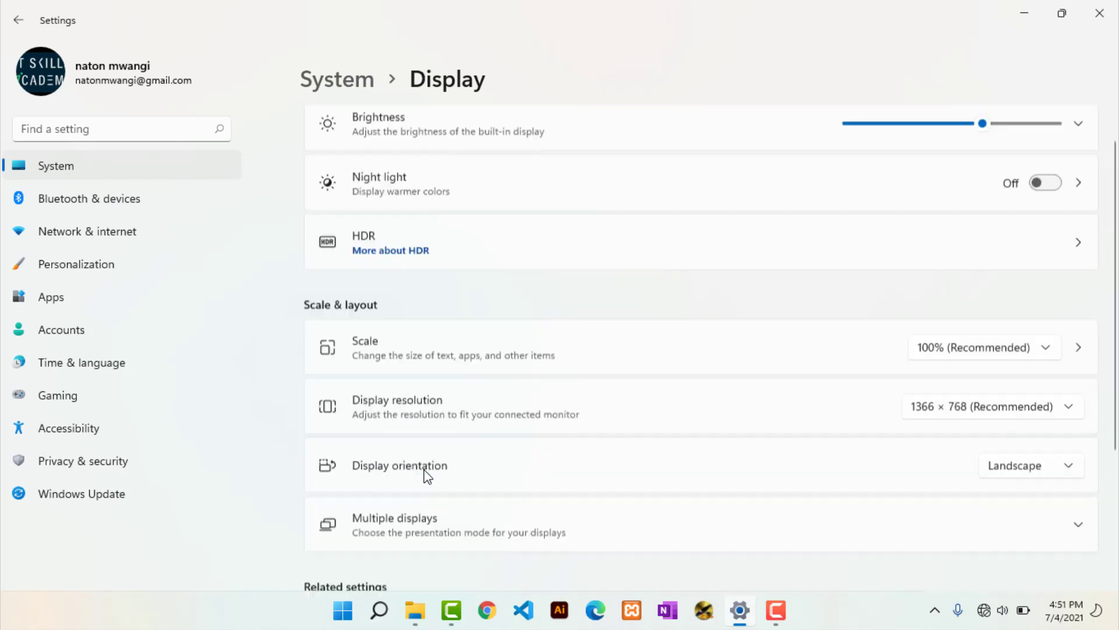
scroll(424, 469, up, 5)
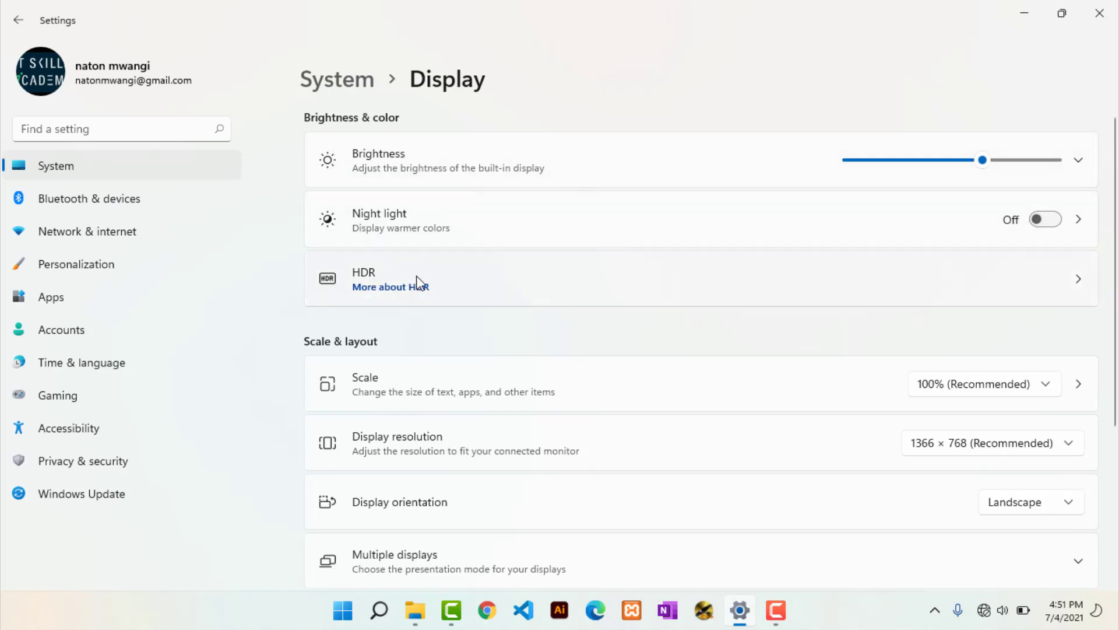
scroll(445, 341, down, 1)
scroll(447, 349, down, 4)
scroll(491, 407, up, 4)
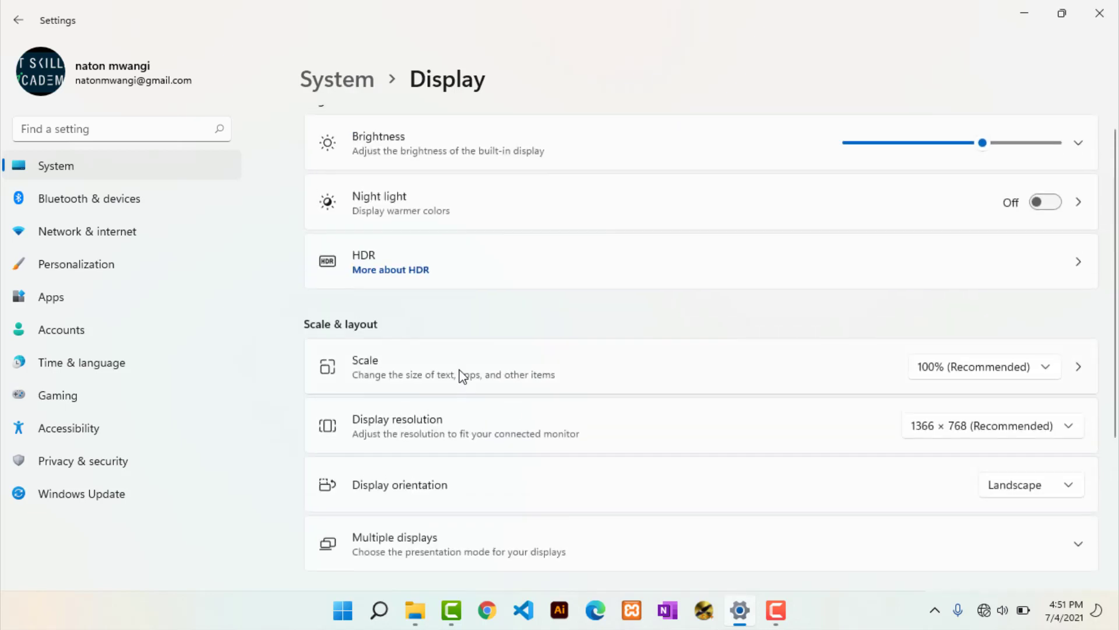
- View the Bluetooth & devices and Network & internet pages, and look through the Personalization themes and categories
click(83, 203)
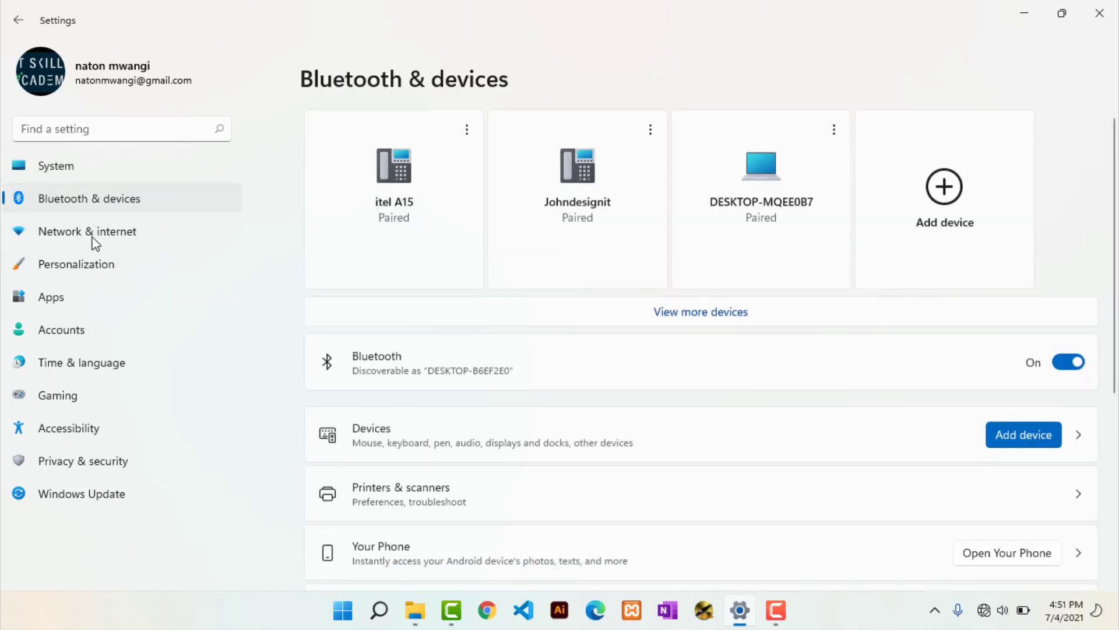
click(78, 234)
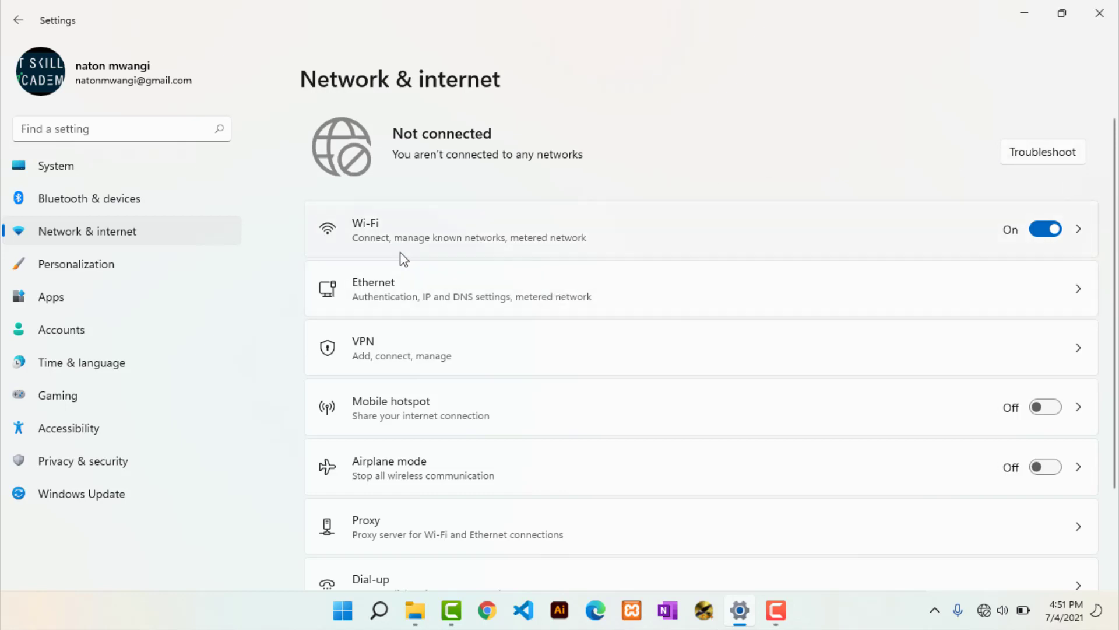
click(73, 271)
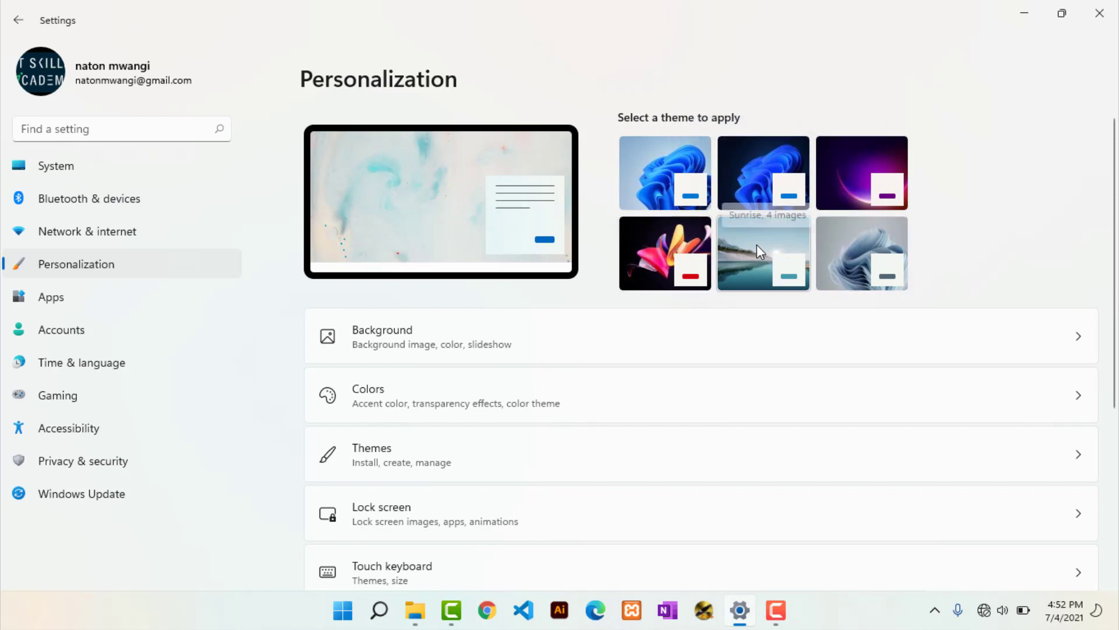
scroll(756, 244, down, 2)
scroll(659, 248, up, 2)
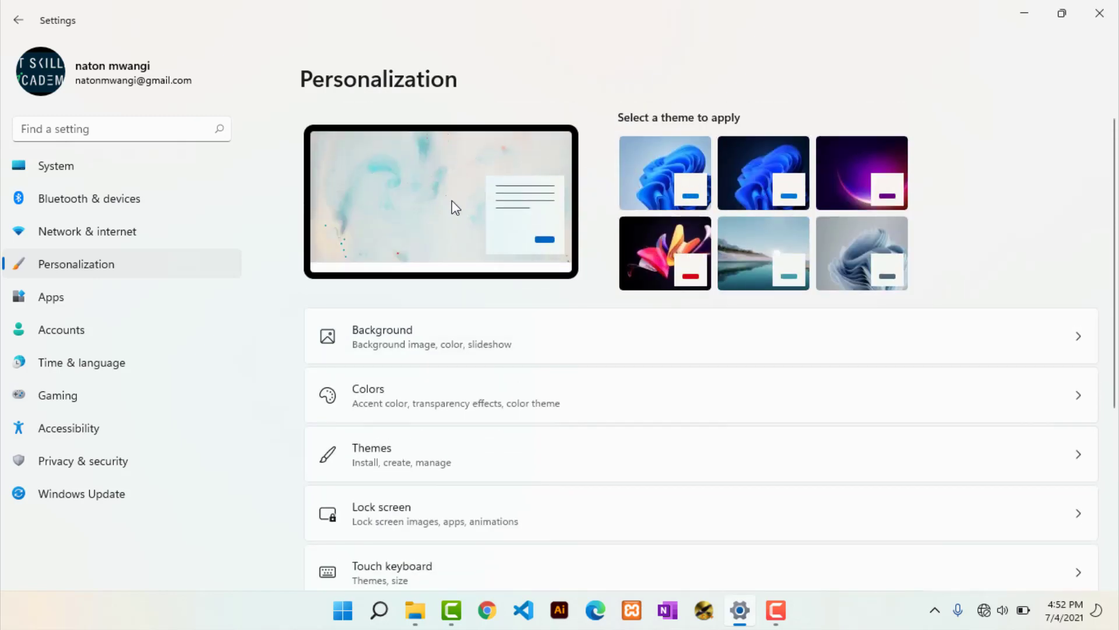
scroll(420, 331, down, 3)
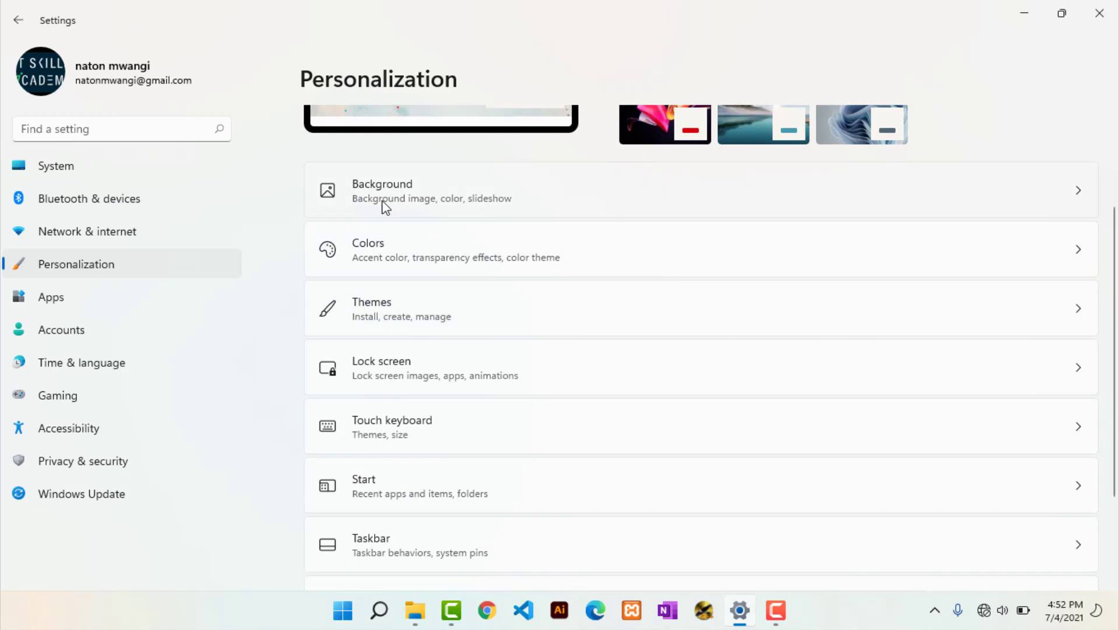
- Open the Background settings and review the background type choices without changing the Picture option
click(528, 210)
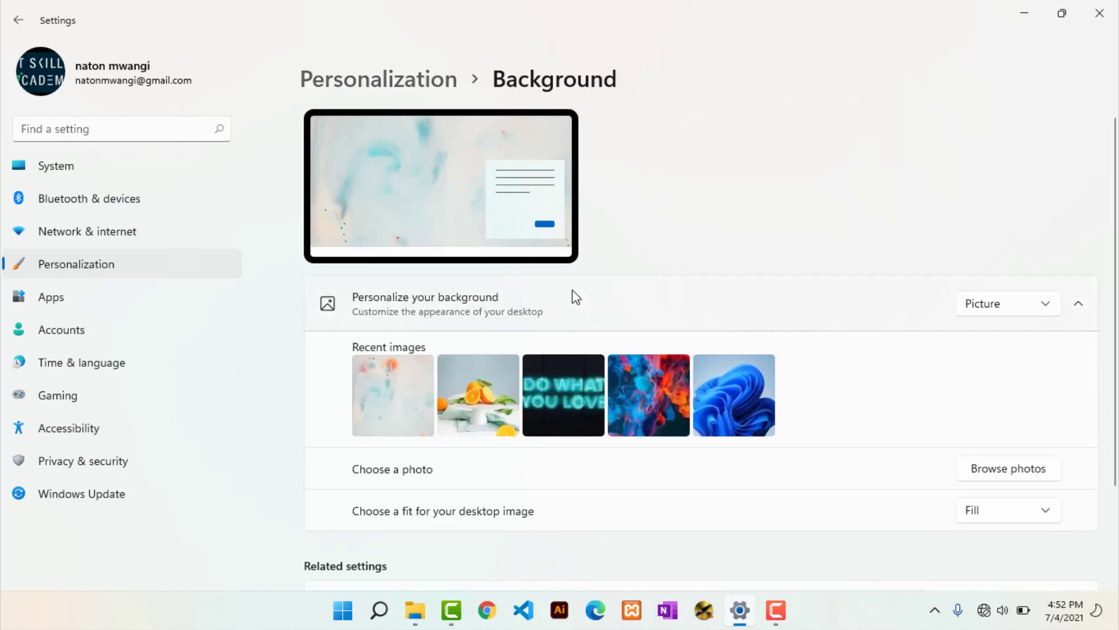
scroll(547, 326, down, 2)
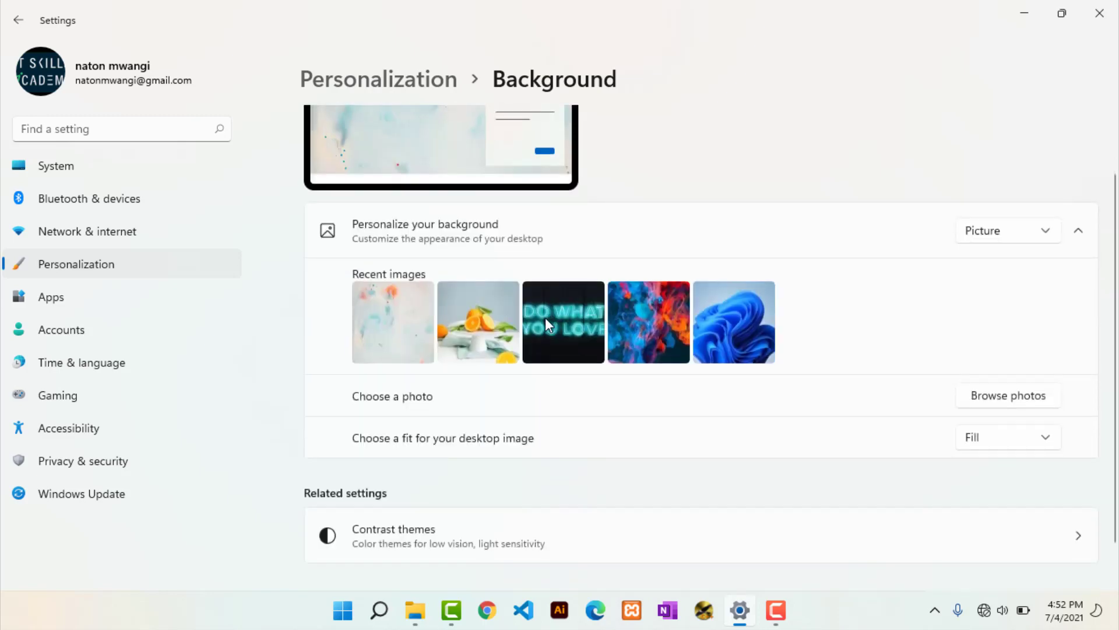
click(977, 239)
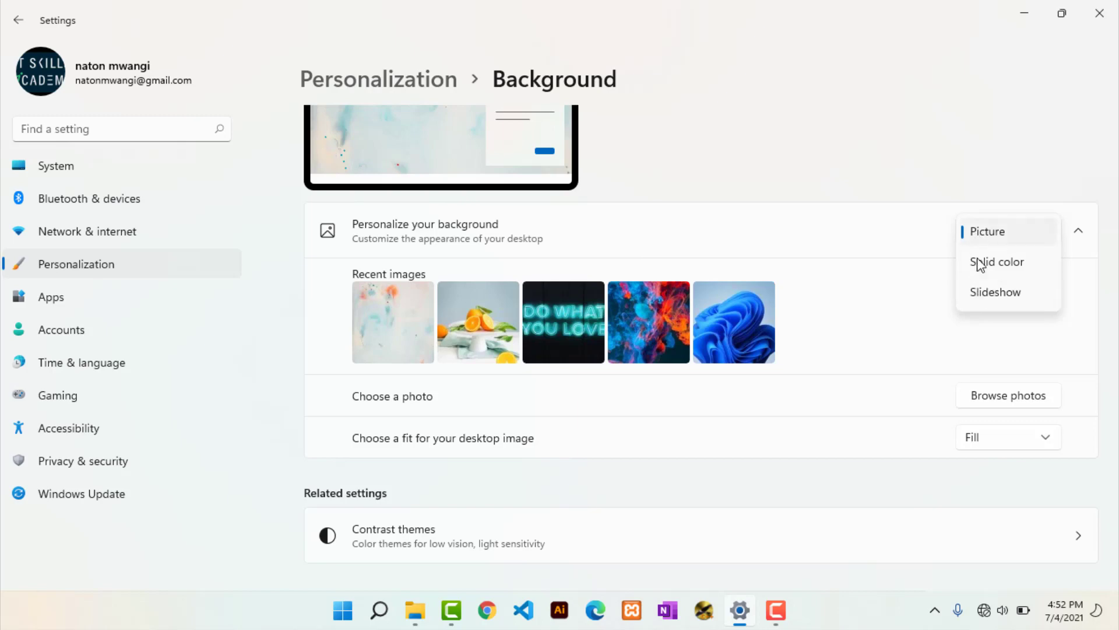
click(901, 278)
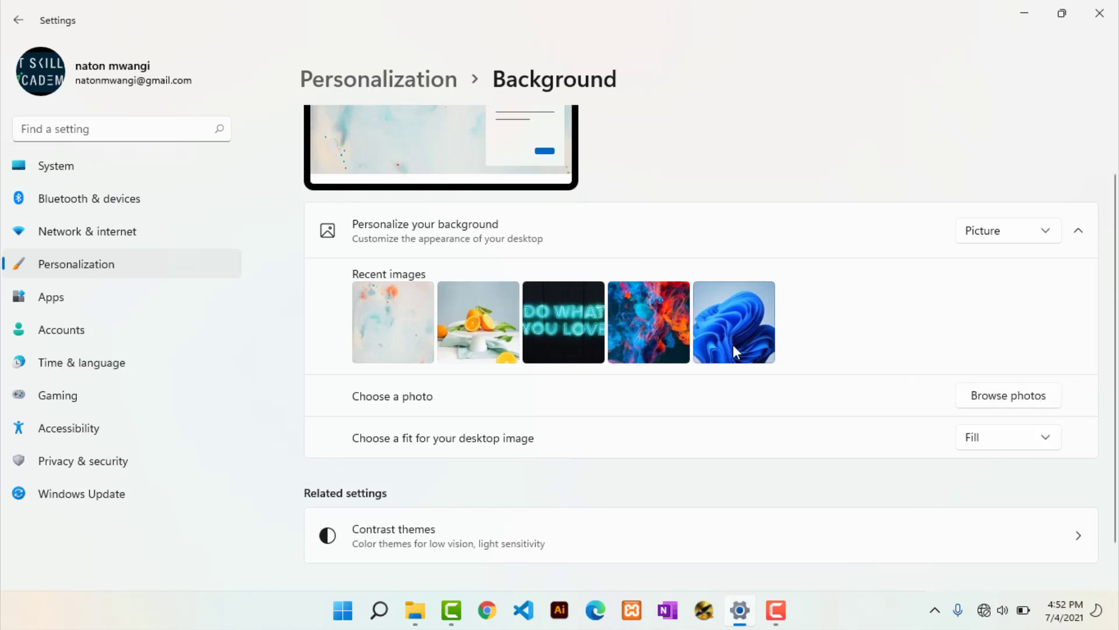
- Review the fit choices for the desktop image without choosing one, and look over the rest of the Background page
scroll(734, 345, down, 2)
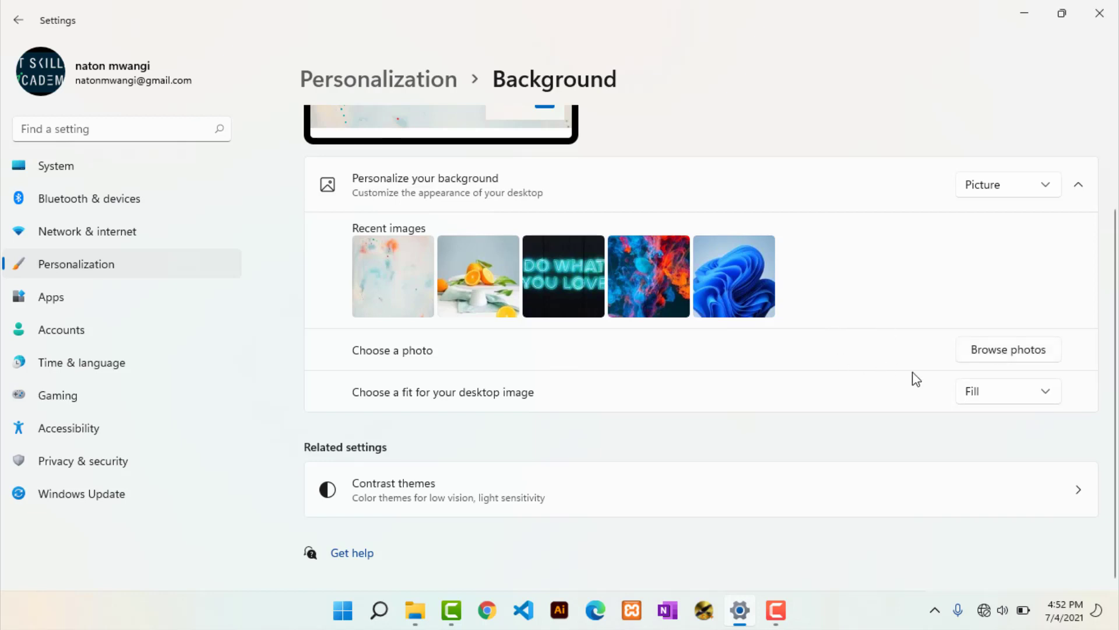
click(972, 392)
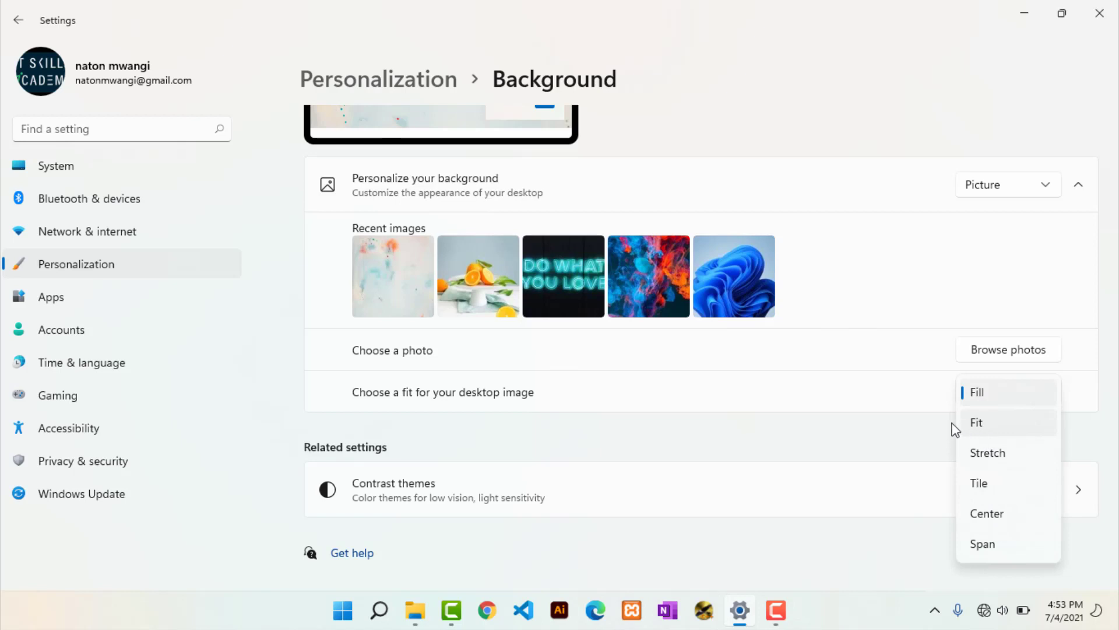
click(716, 430)
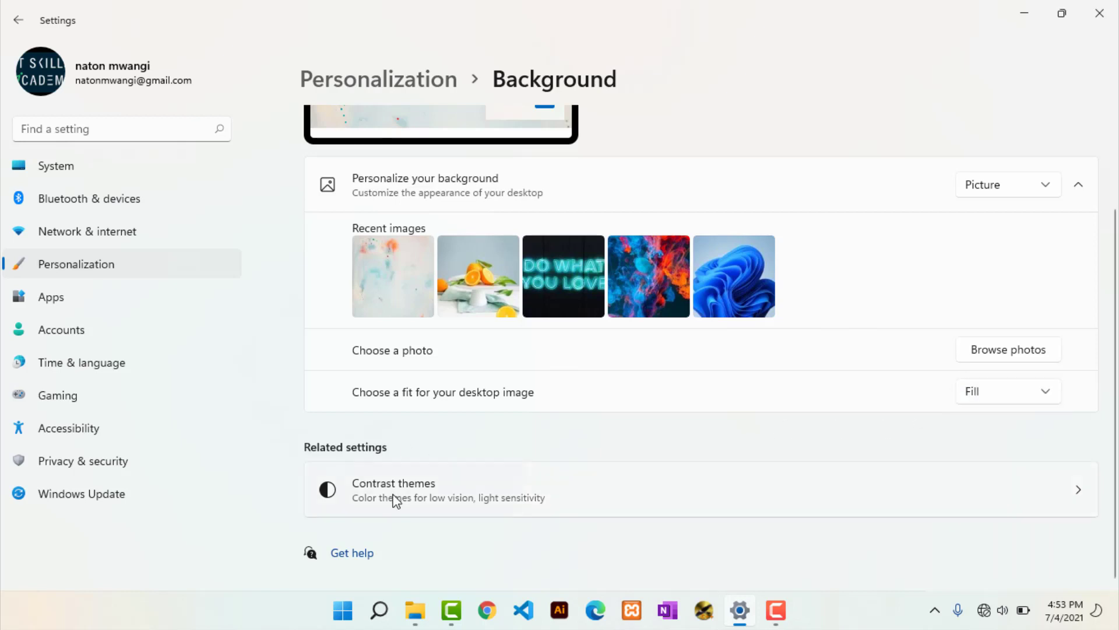
scroll(443, 475, up, 2)
scroll(454, 464, down, 2)
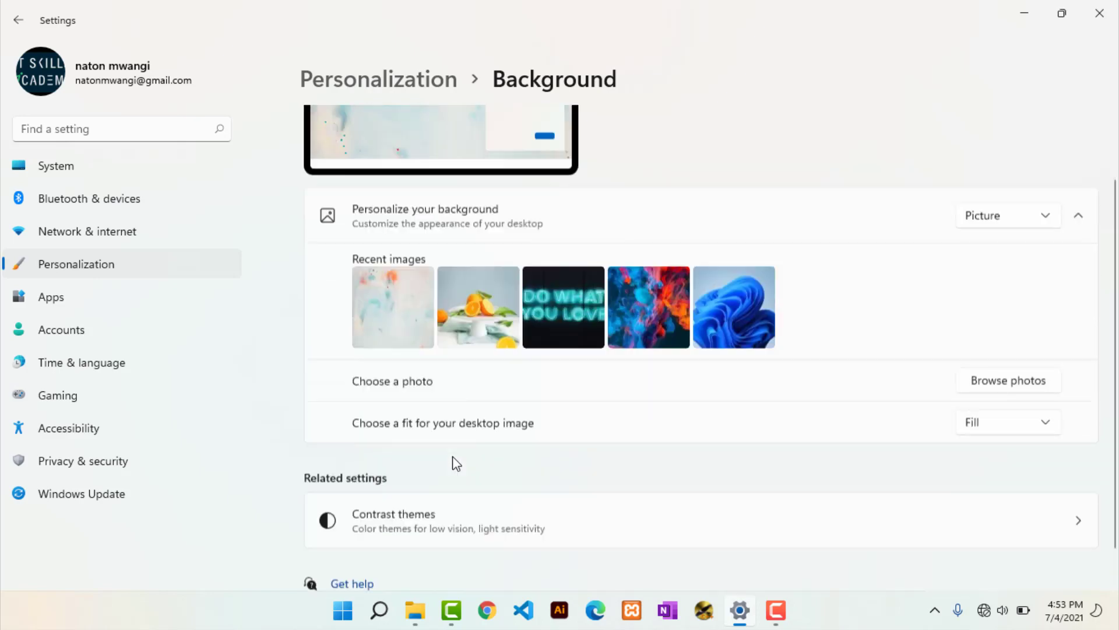
scroll(449, 464, up, 2)
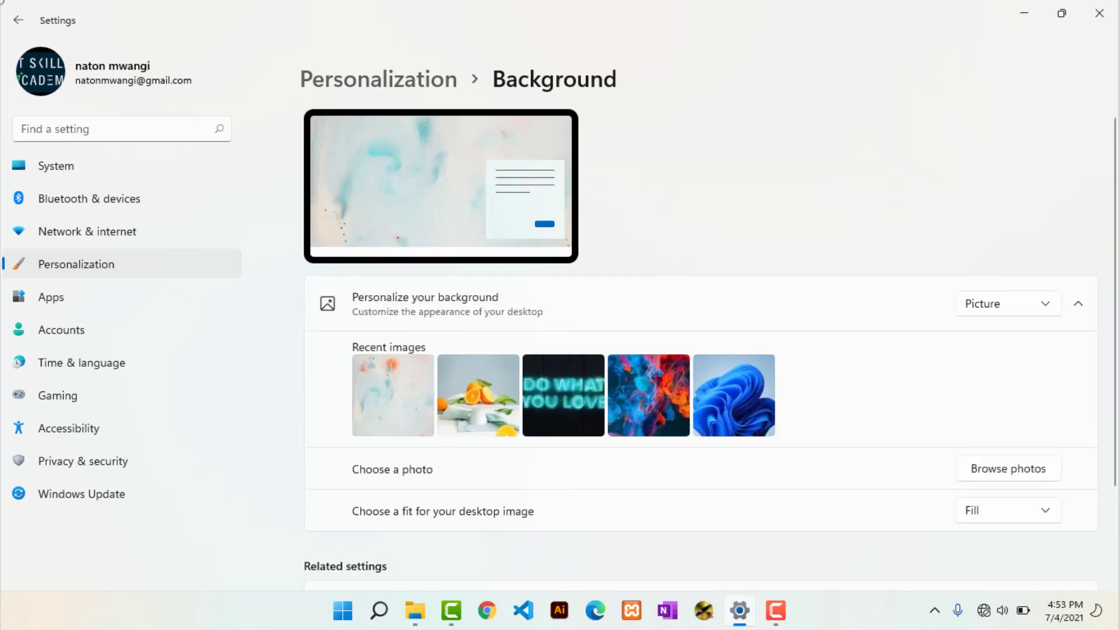
- Return to Personalization, open the Start settings and turn on Show recently added apps
click(20, 23)
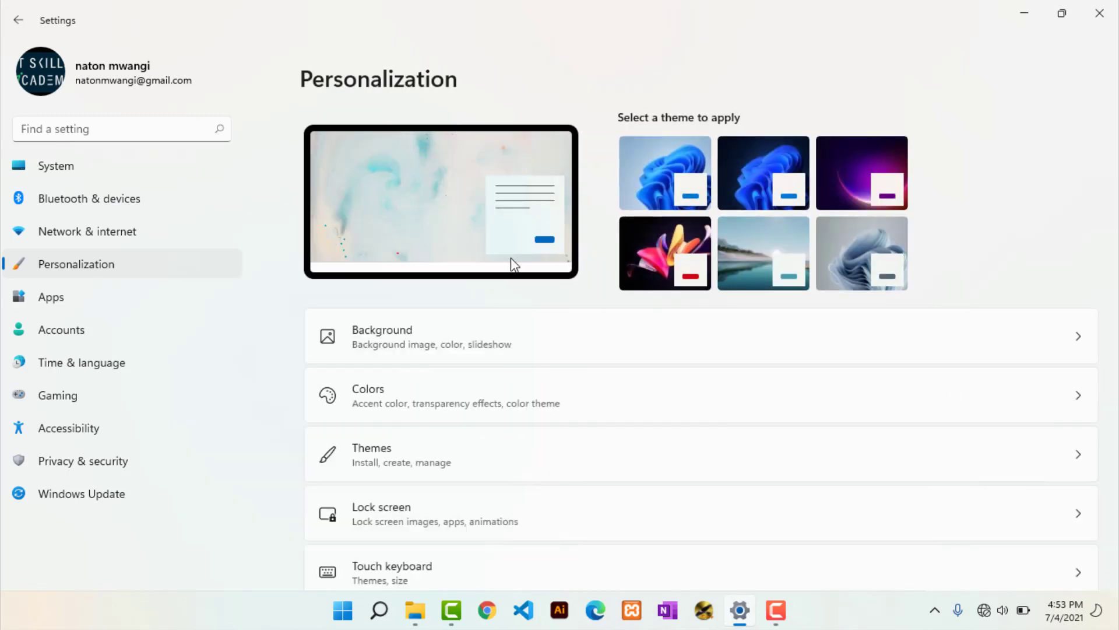
scroll(506, 407, down, 3)
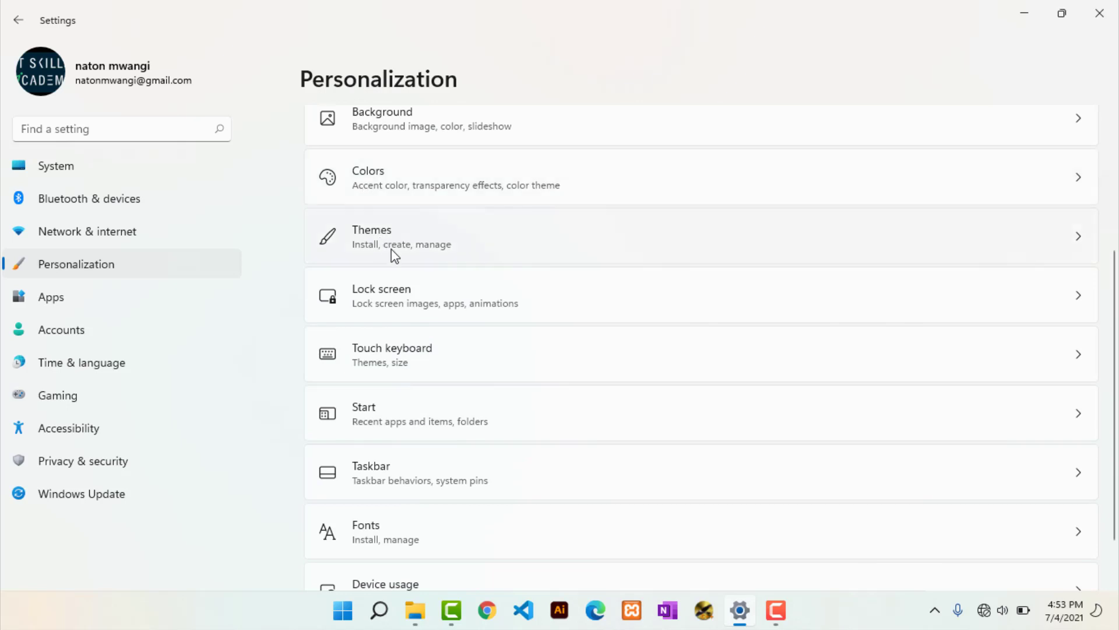
scroll(442, 340, down, 2)
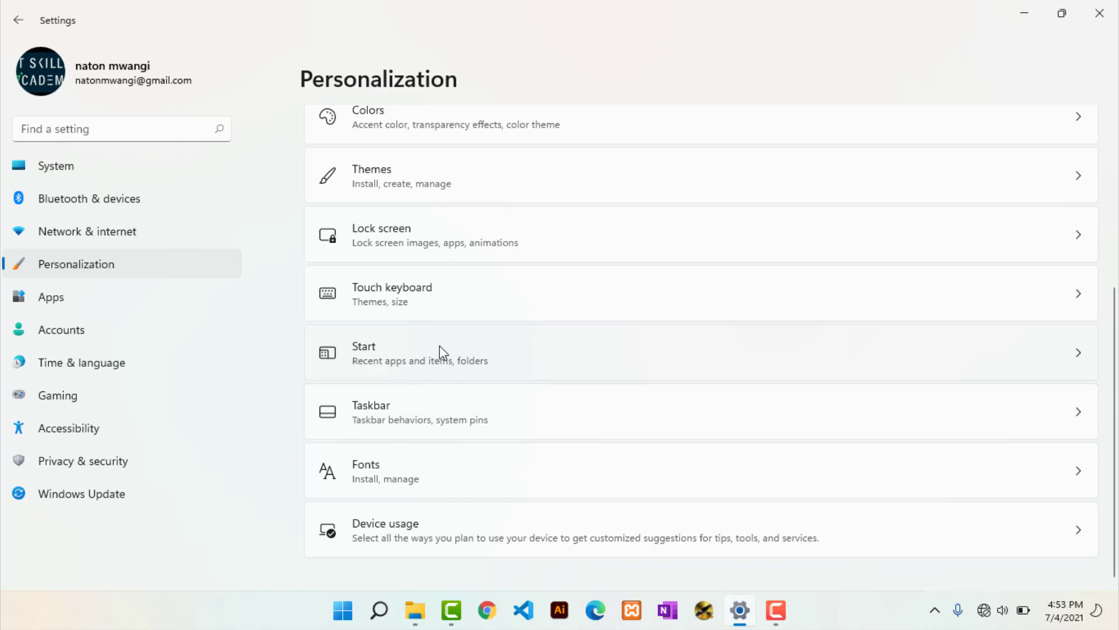
click(432, 351)
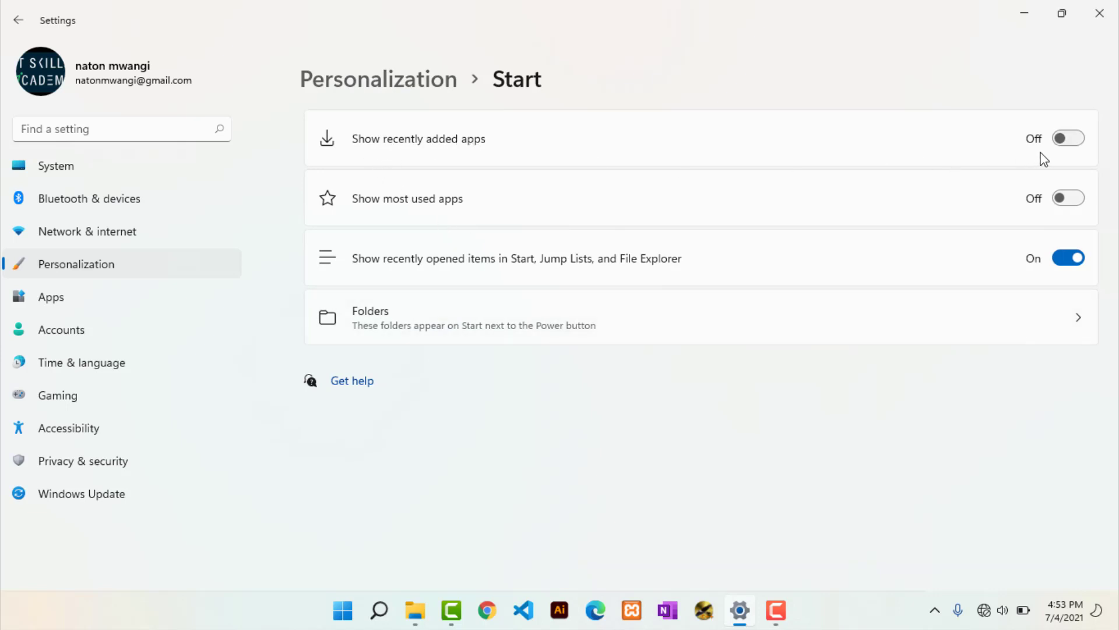
click(1075, 144)
- Open the Start menu's All apps list and look through it for recently added apps
click(341, 610)
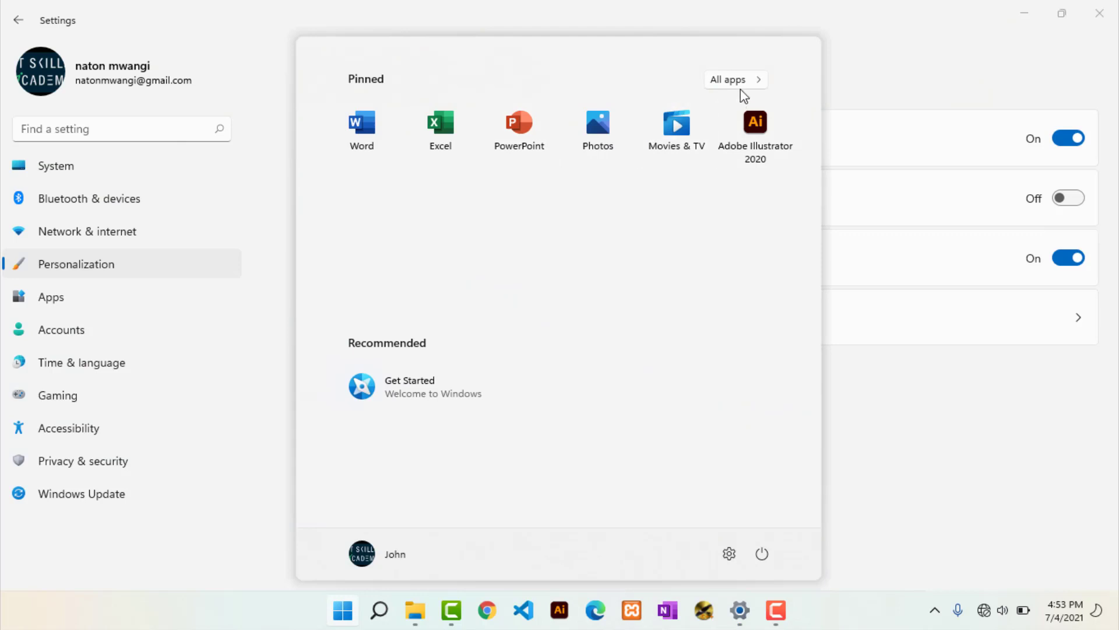
click(735, 82)
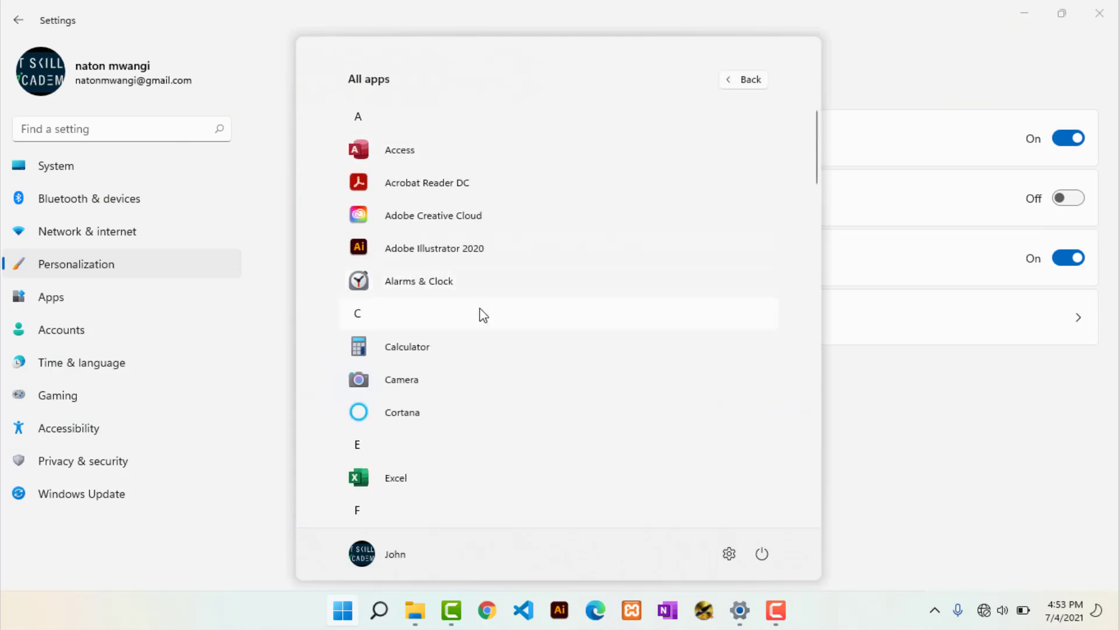
scroll(501, 210, down, 8)
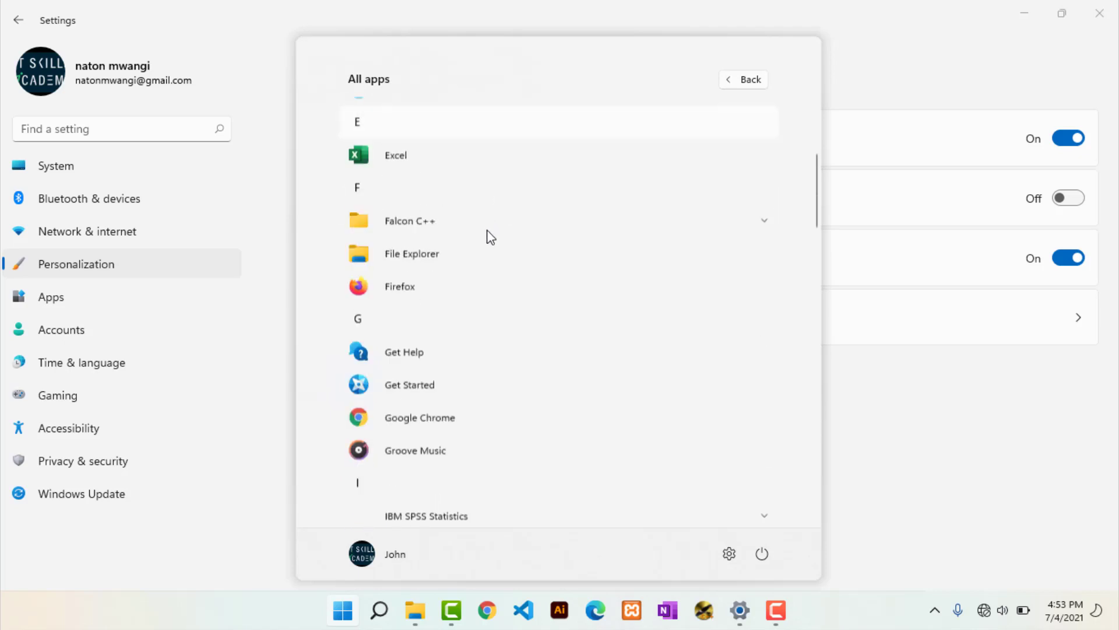
- Recheck the top of the Start menu's All apps list for recently added apps, returning to the Start settings
scroll(487, 247, up, 8)
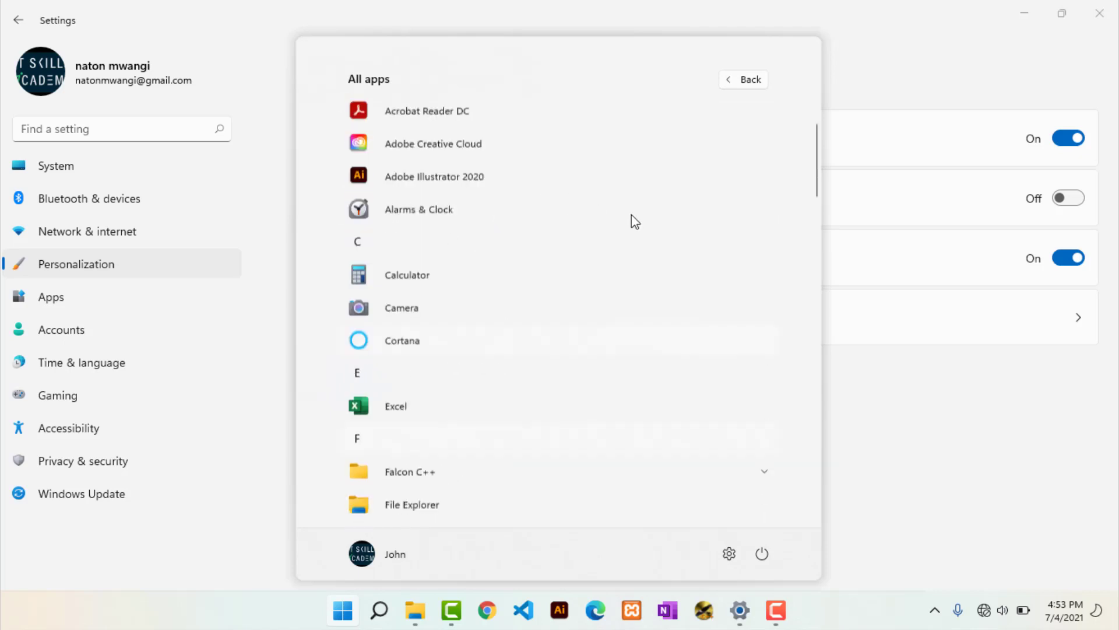
click(858, 369)
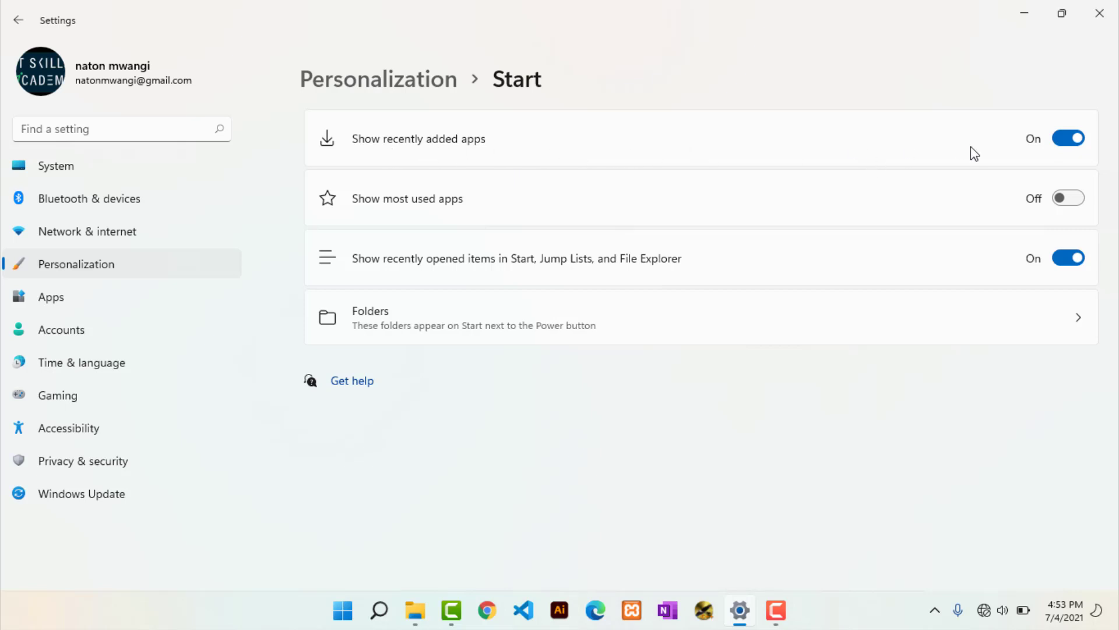
click(343, 610)
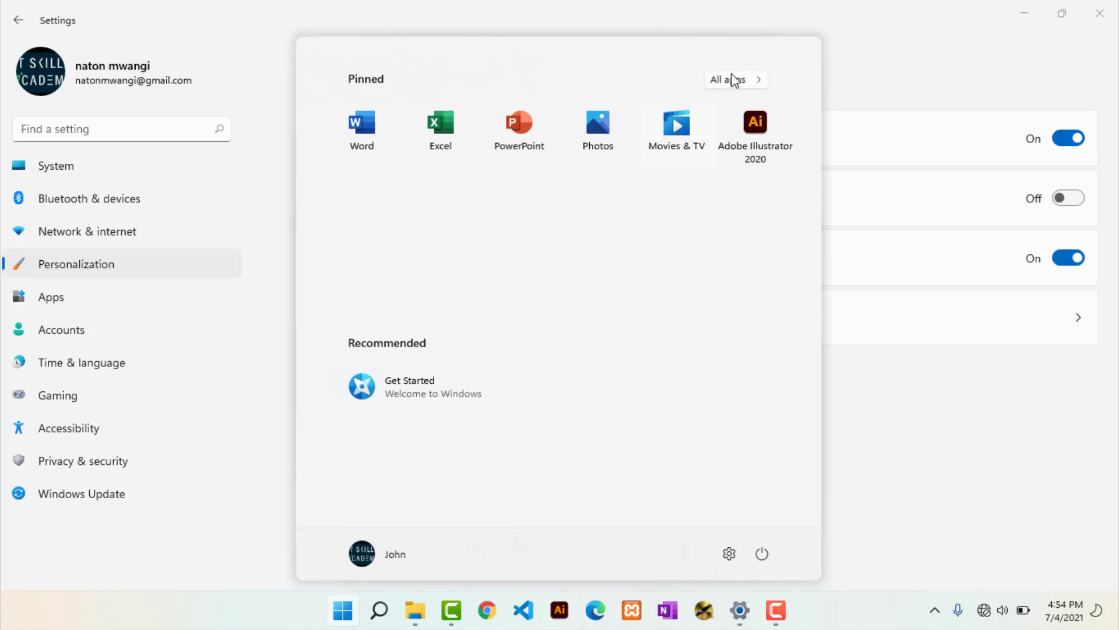
click(723, 89)
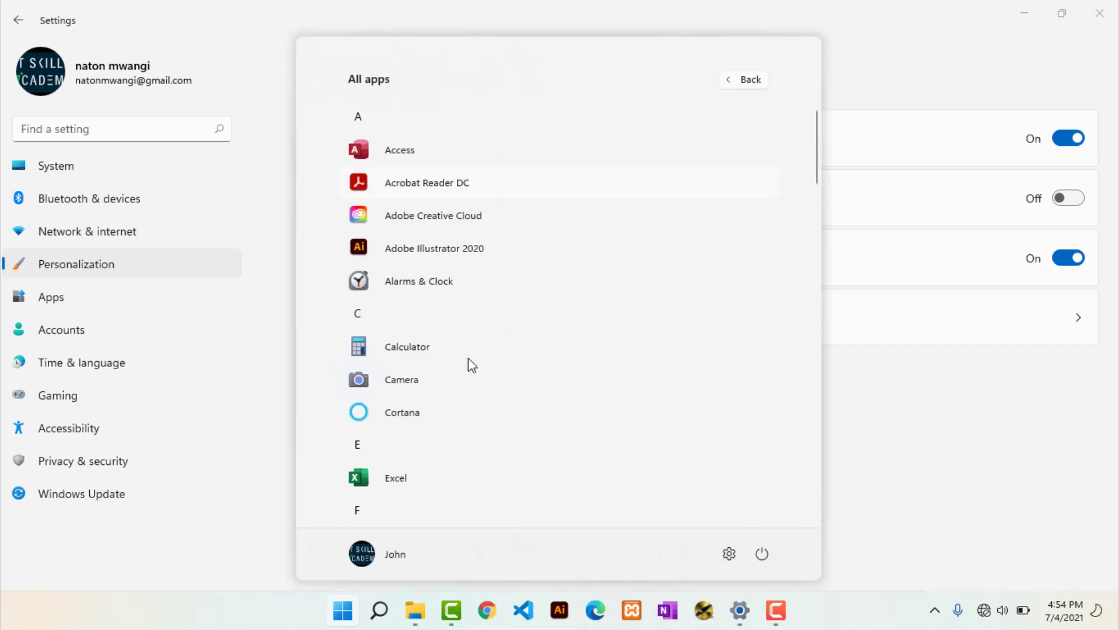
click(914, 431)
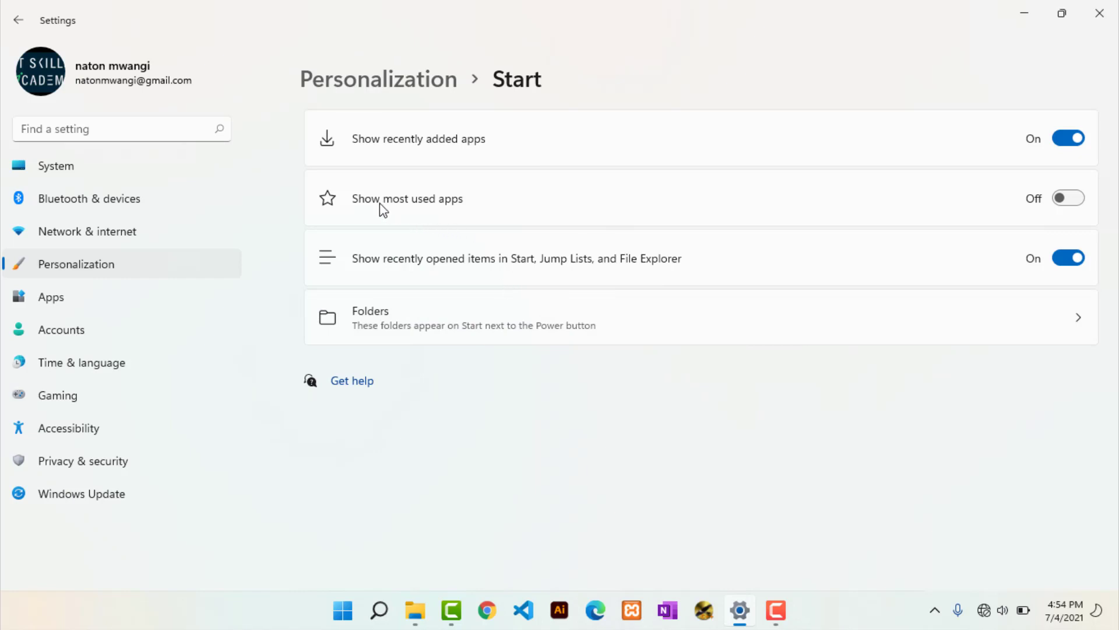
- Turn on Show most used apps and check the Most used section in the Start menu's All apps list
click(1071, 197)
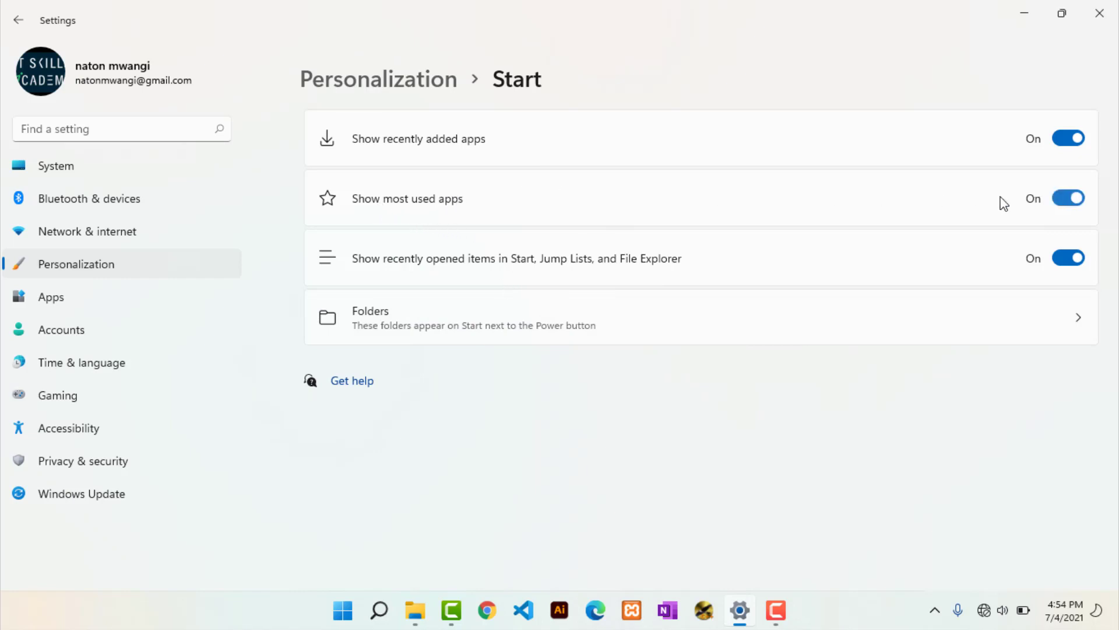
click(344, 611)
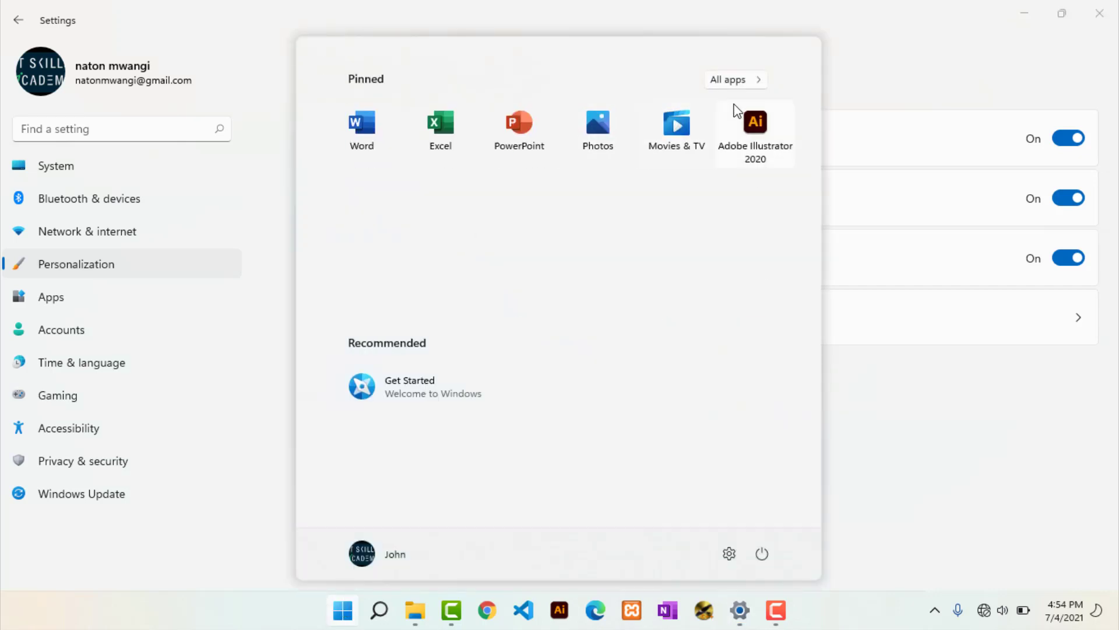
click(738, 84)
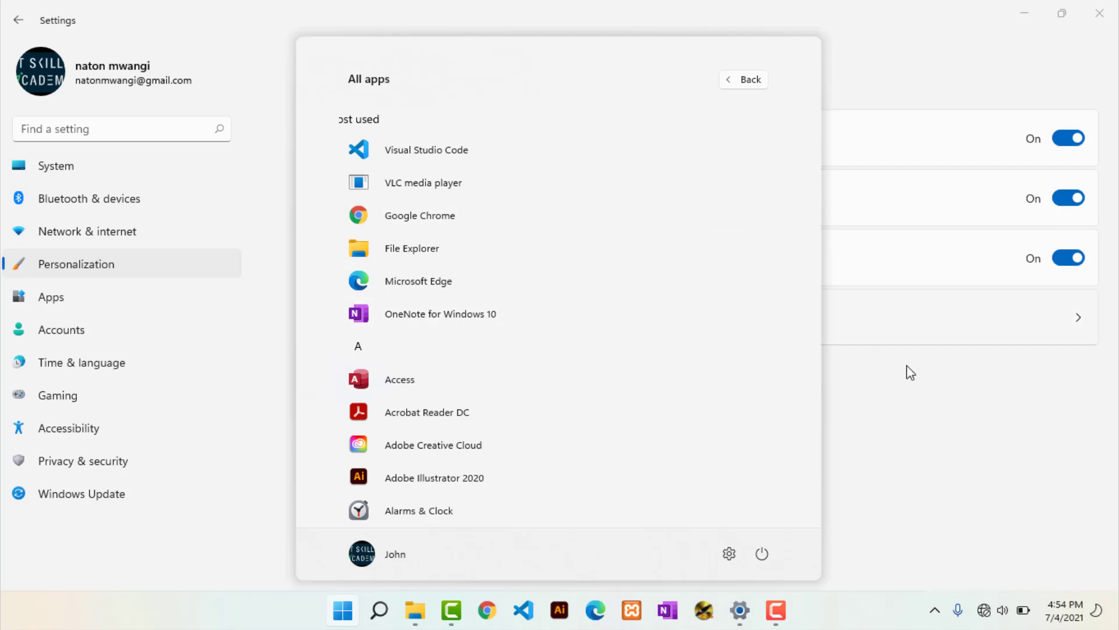
click(910, 348)
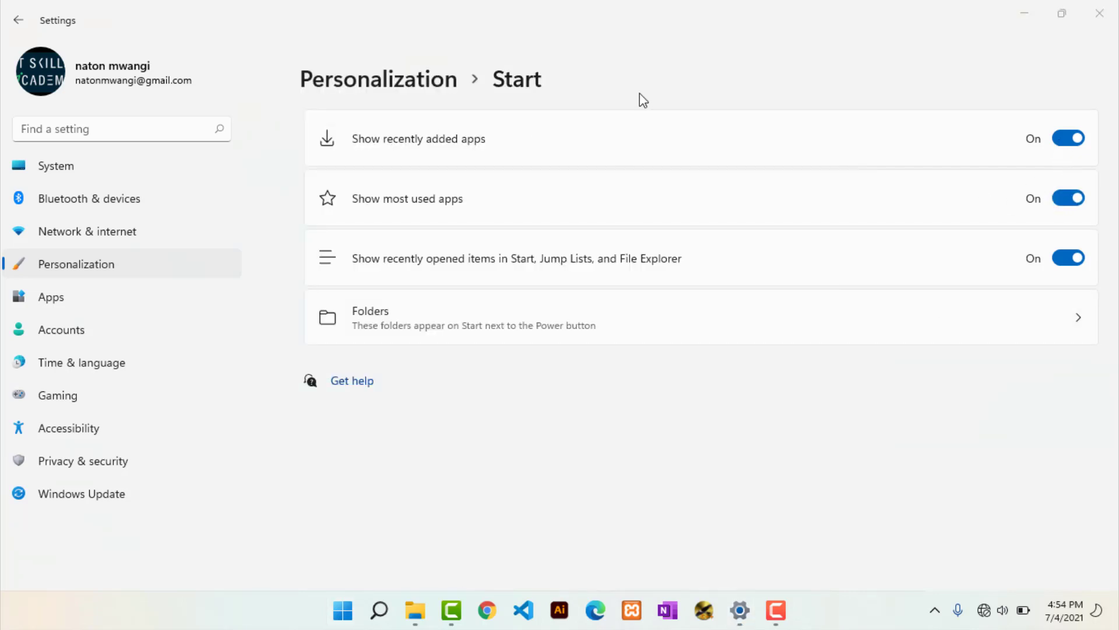
- Turn off Show most used apps and Show recently added apps, and check the Start menu's Recommended section
click(1068, 198)
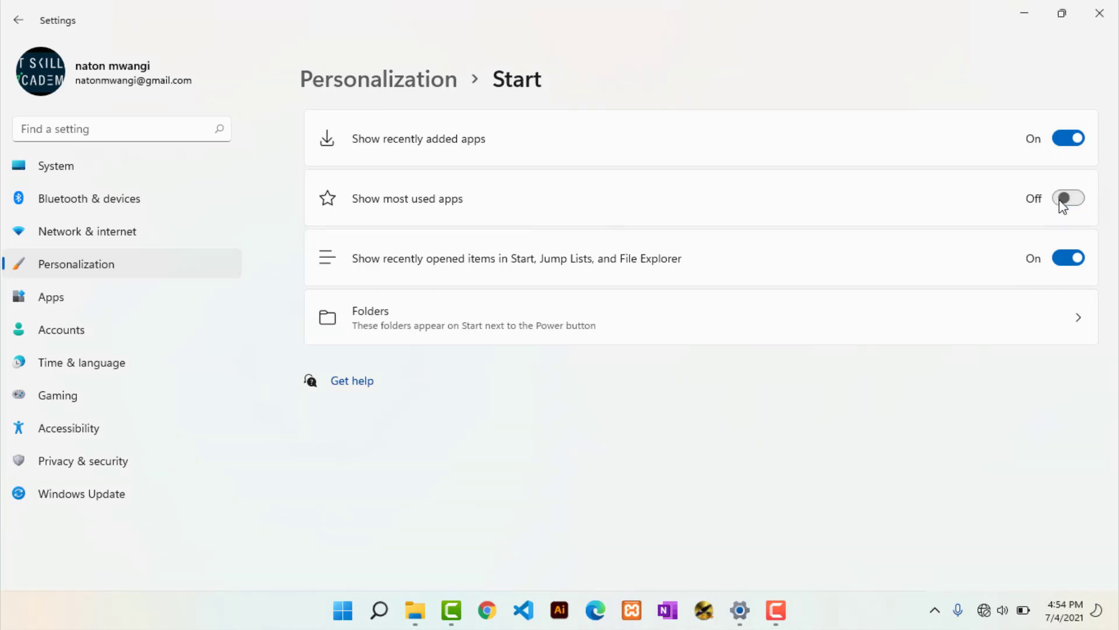
click(1064, 146)
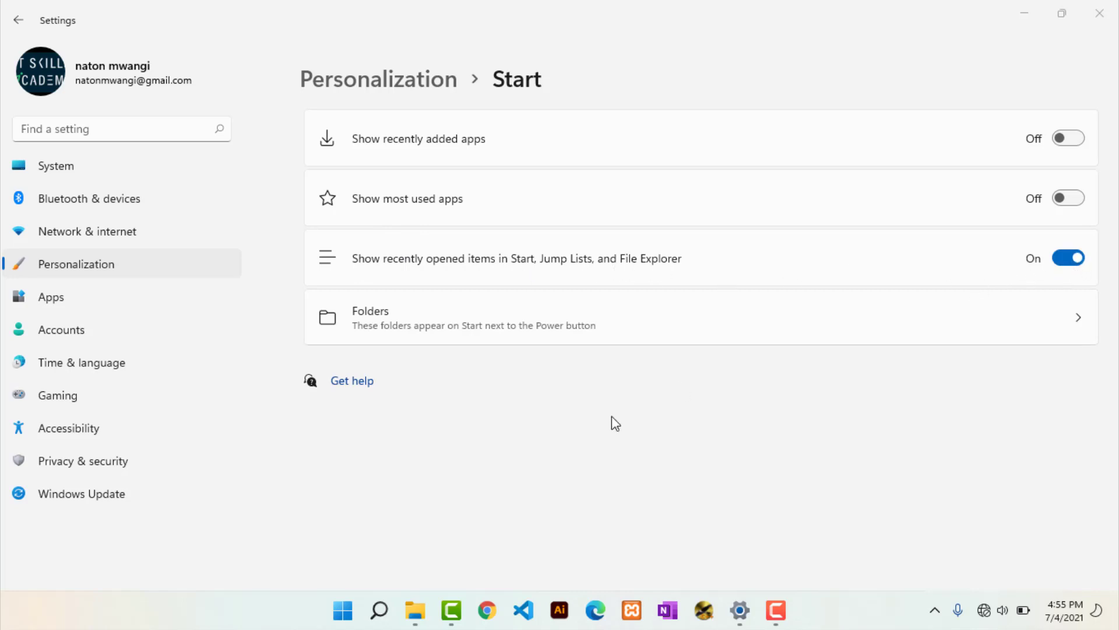
click(343, 611)
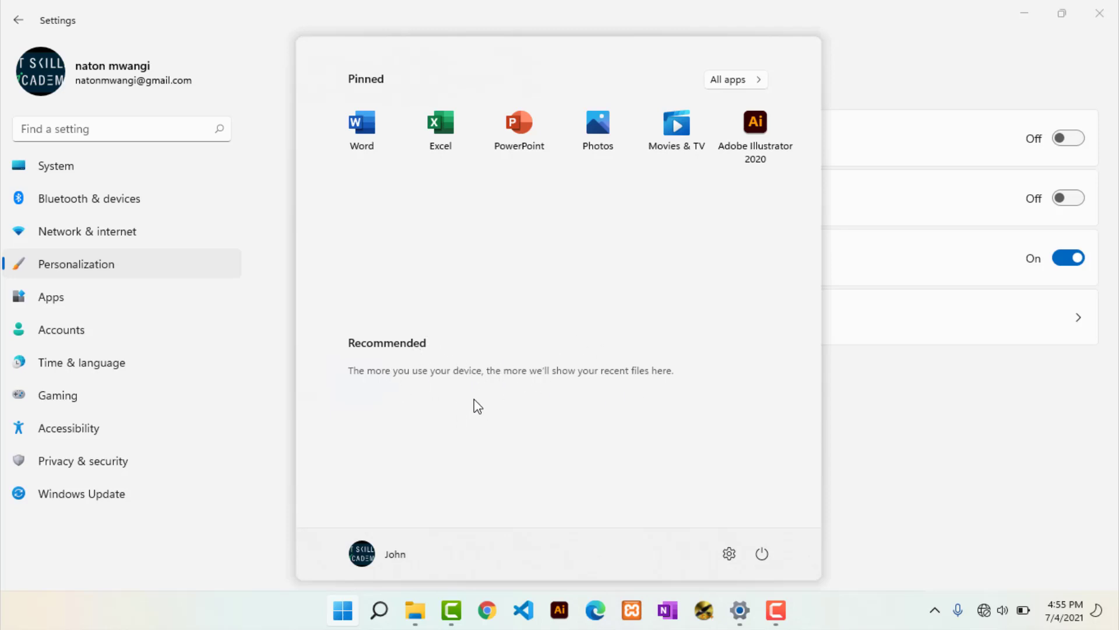
click(901, 414)
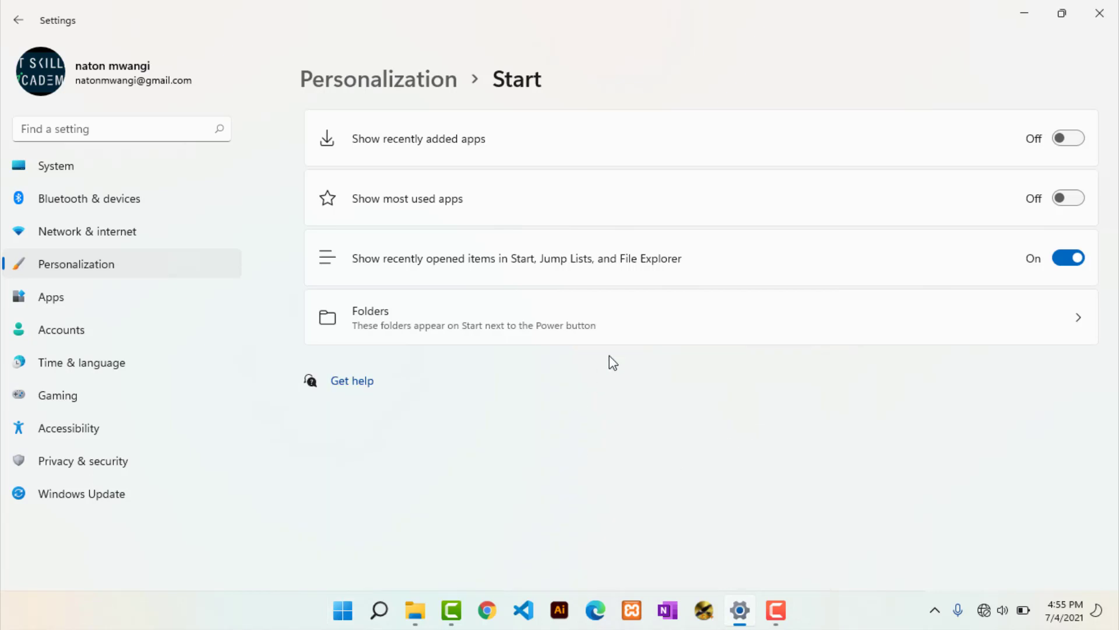
- Turn off Show recently opened items in Start, Jump Lists, and File Explorer, and check the Start menu
click(1070, 262)
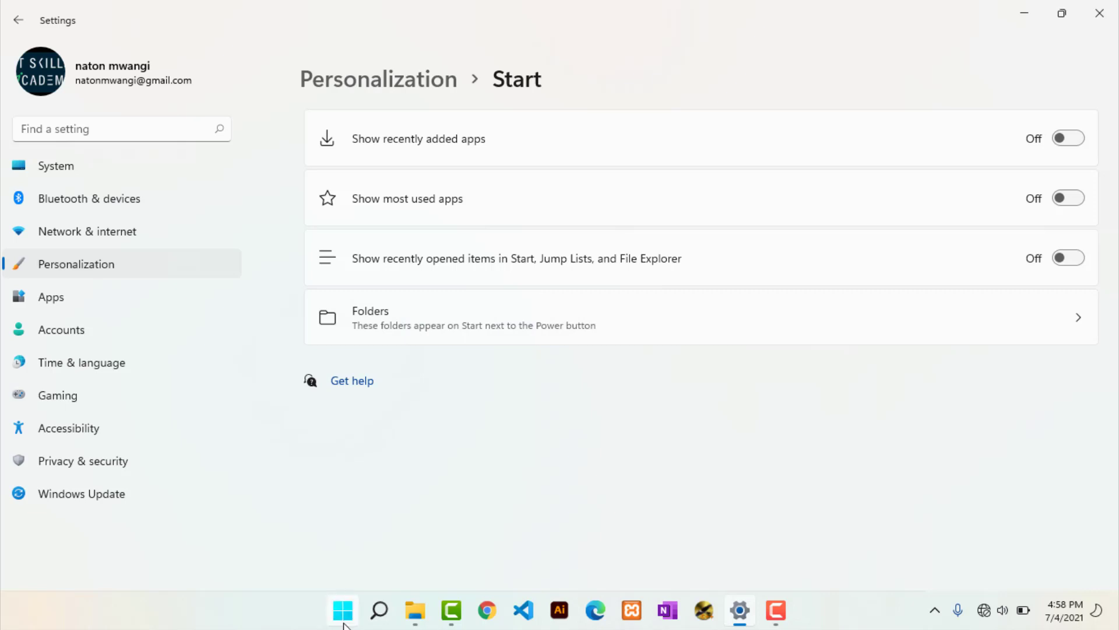
click(348, 614)
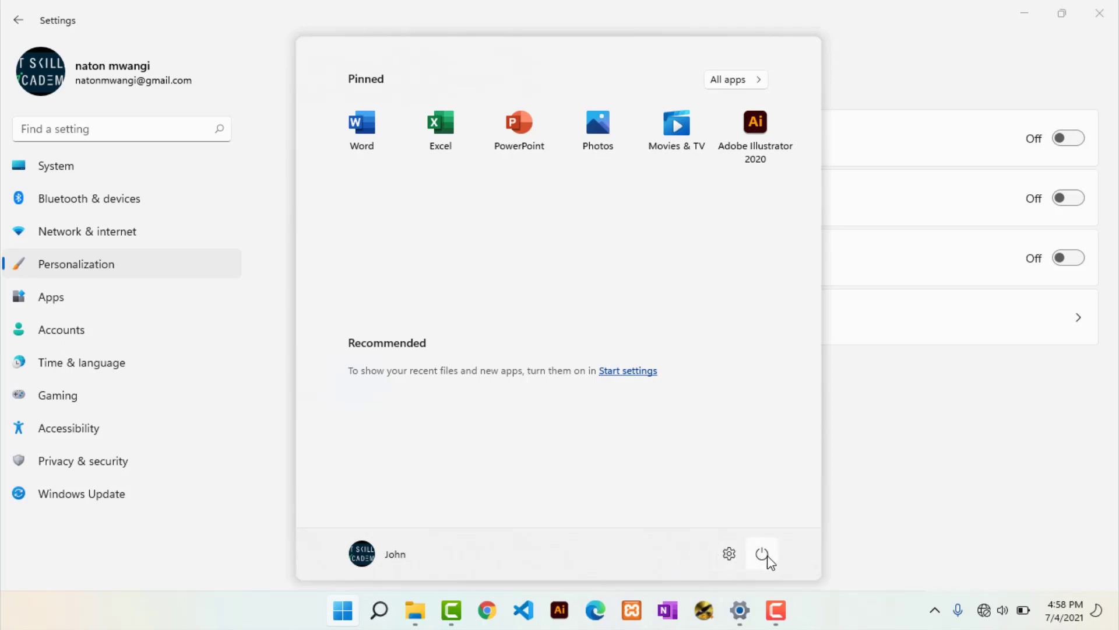
click(830, 410)
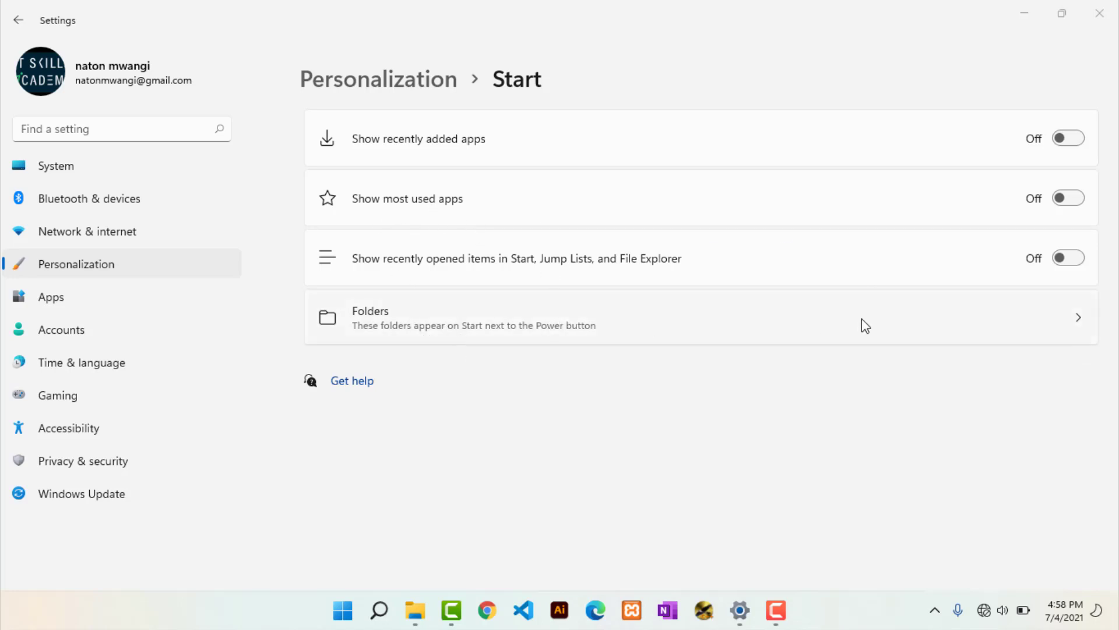
- Open the Start Folders settings and compare the enabled folders with the icons beside the Start menu's Power button
click(770, 340)
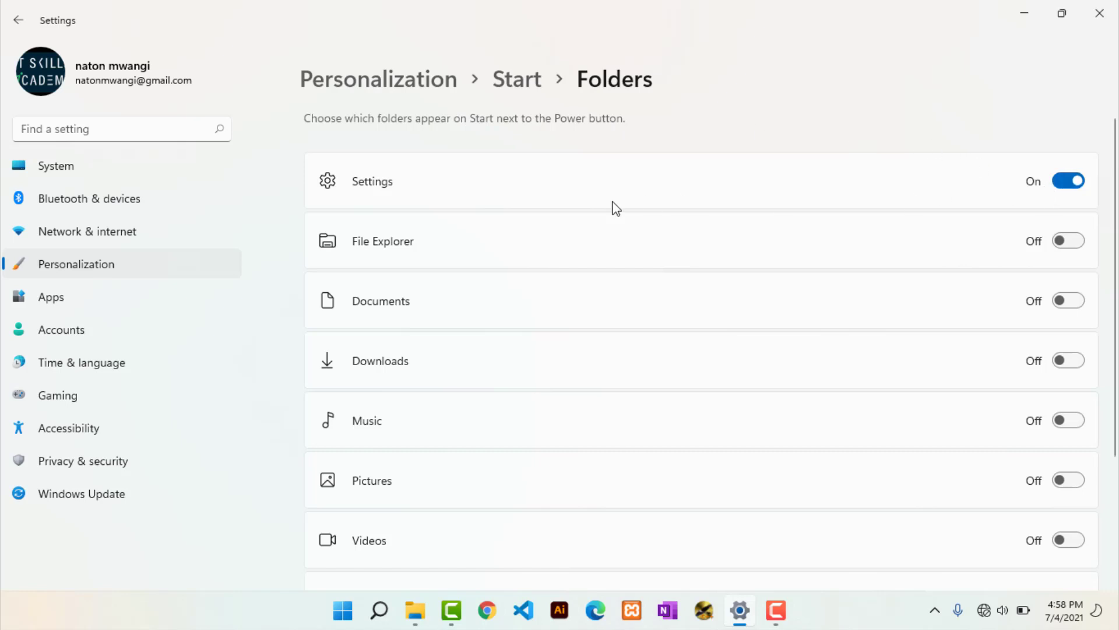
click(344, 612)
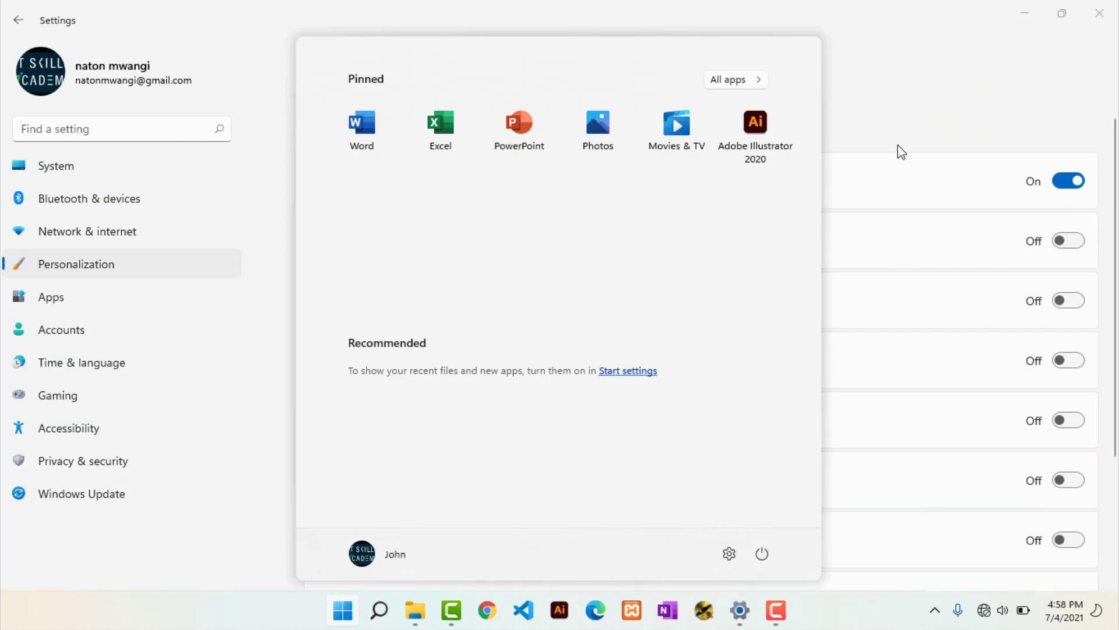
click(890, 130)
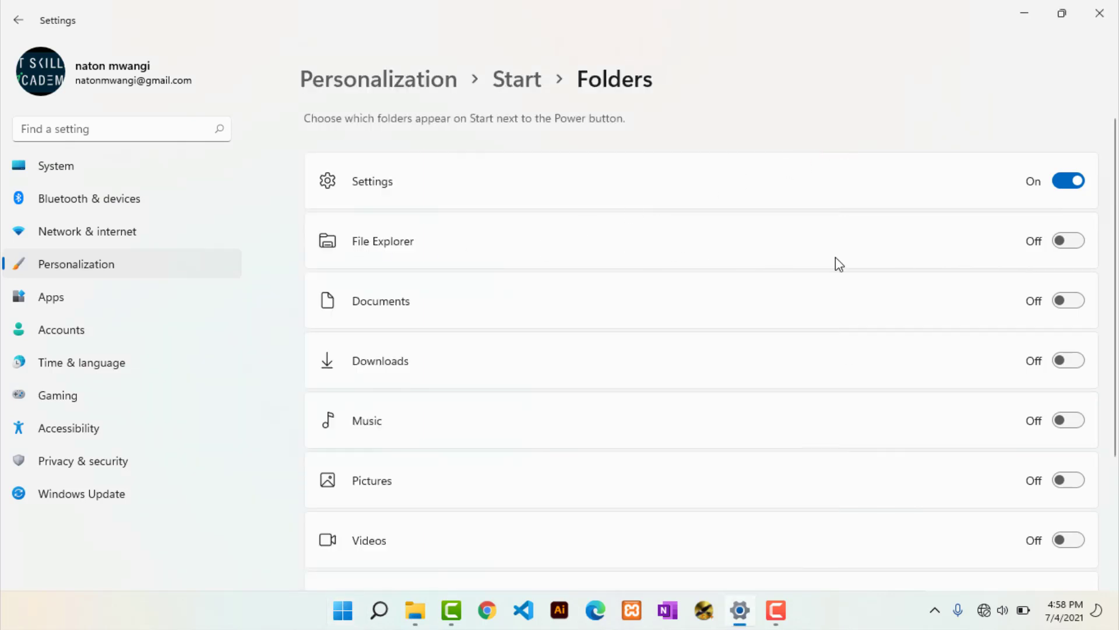
- Temporarily turn on the File Explorer folder for Start, check it beside the Power button, and switch it off again
click(1077, 245)
click(344, 611)
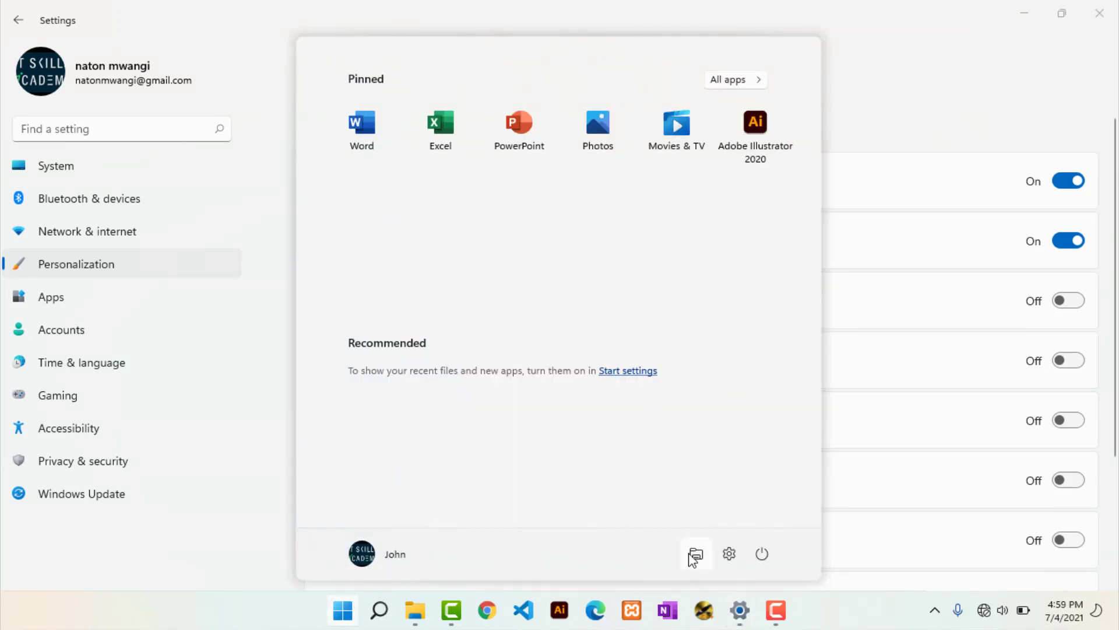
click(870, 118)
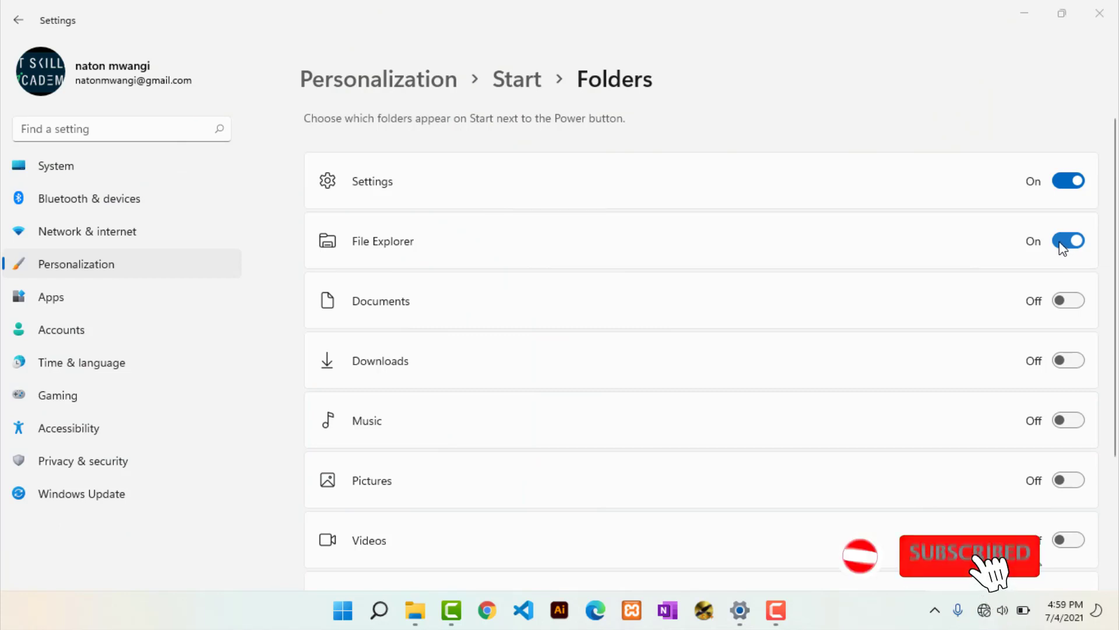
click(1058, 242)
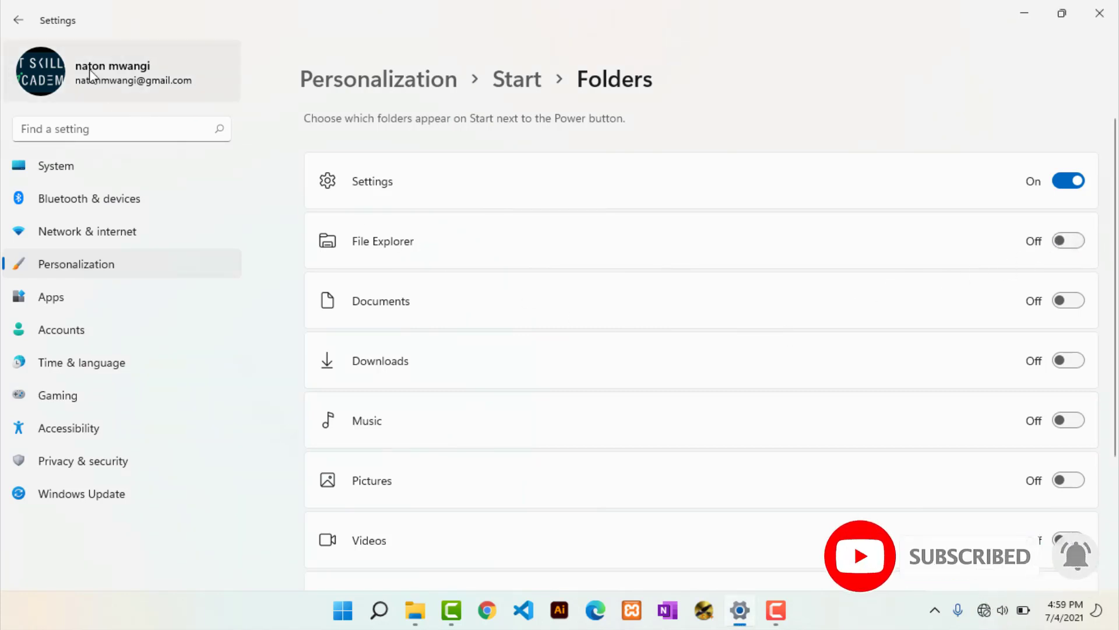
- Return to the main Personalization page and open the Taskbar settings
click(12, 28)
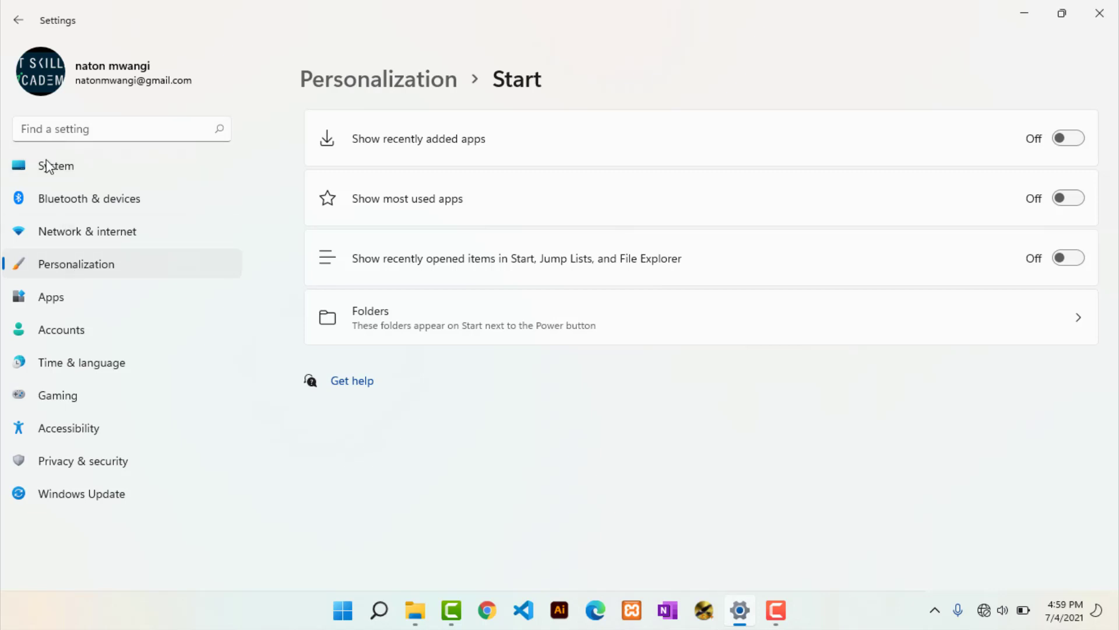
click(18, 22)
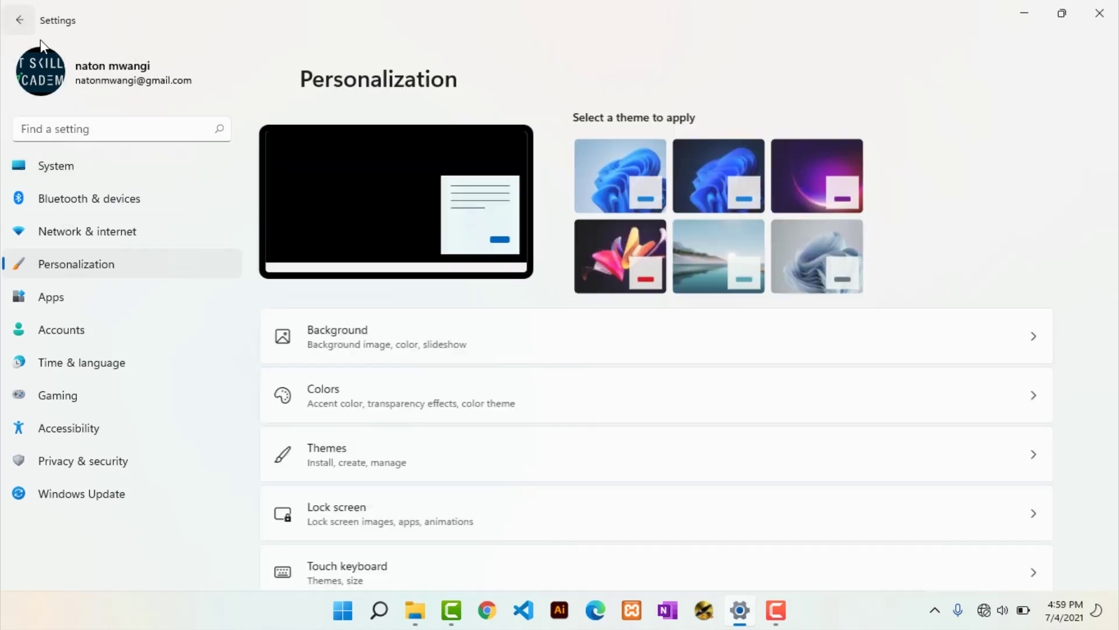
scroll(417, 512, down, 3)
scroll(415, 511, down, 2)
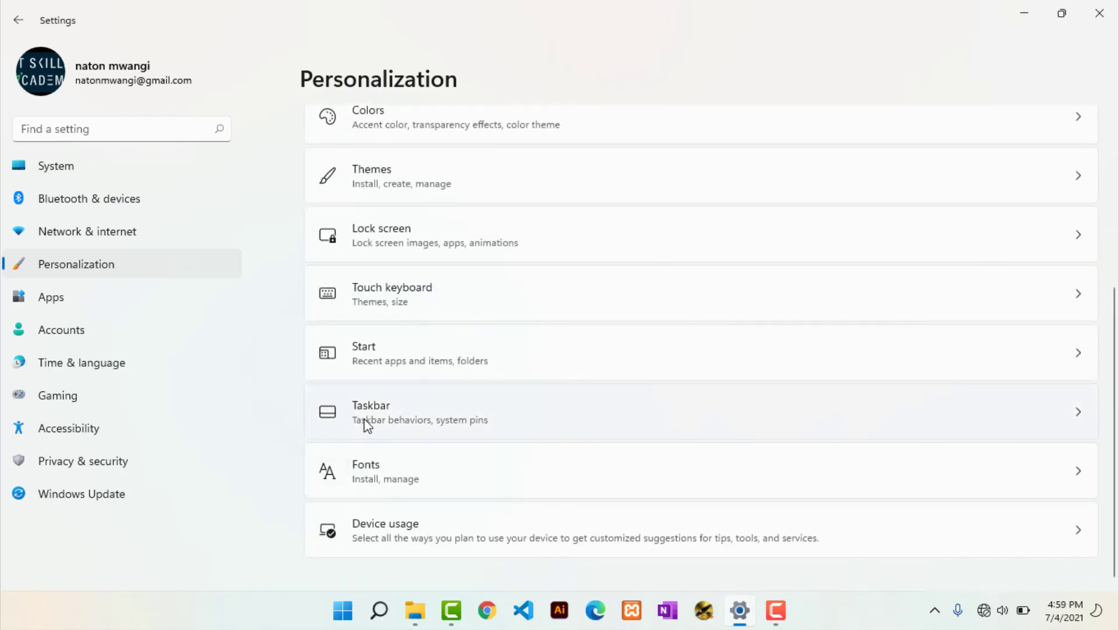
click(367, 425)
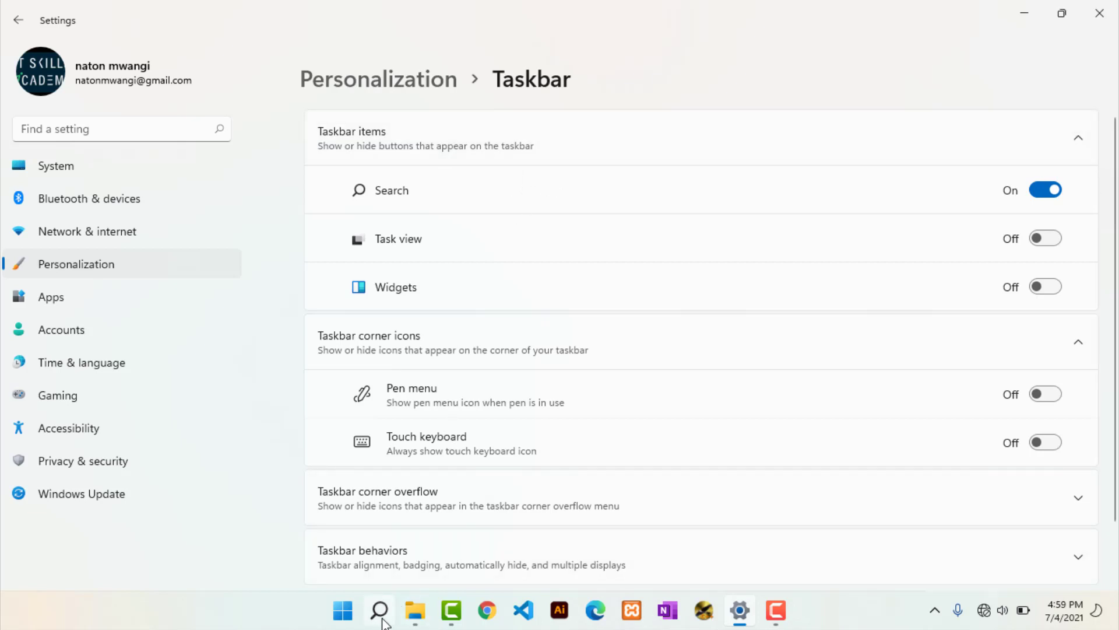
- Turn on the Task view taskbar item, use it to add two new desktops, and switch back to Desktop 1
mouse_move(382, 622)
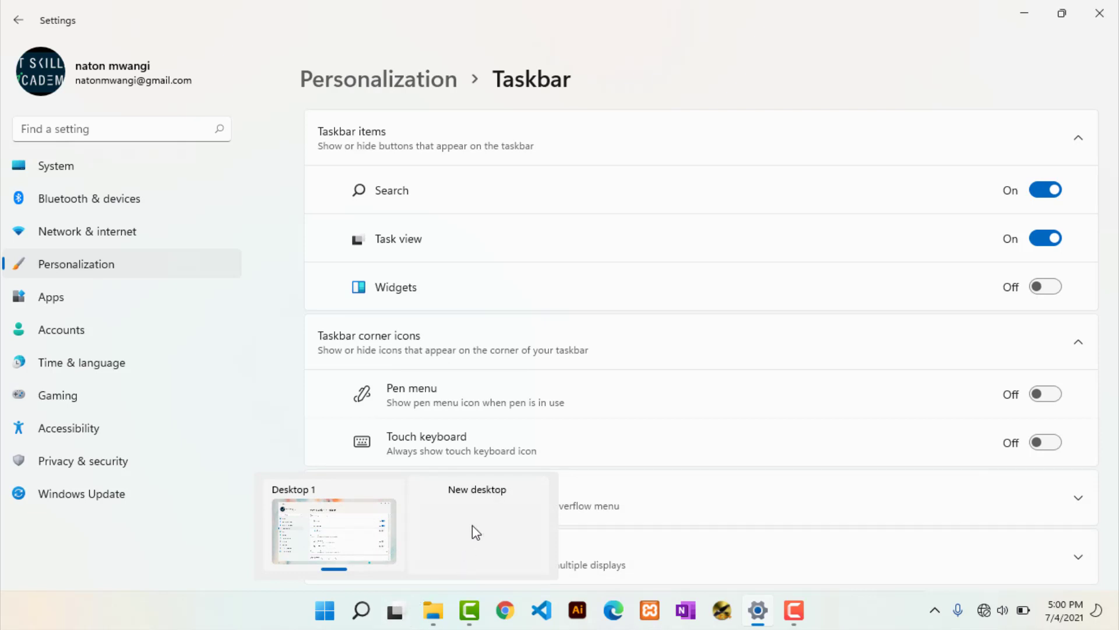
click(477, 524)
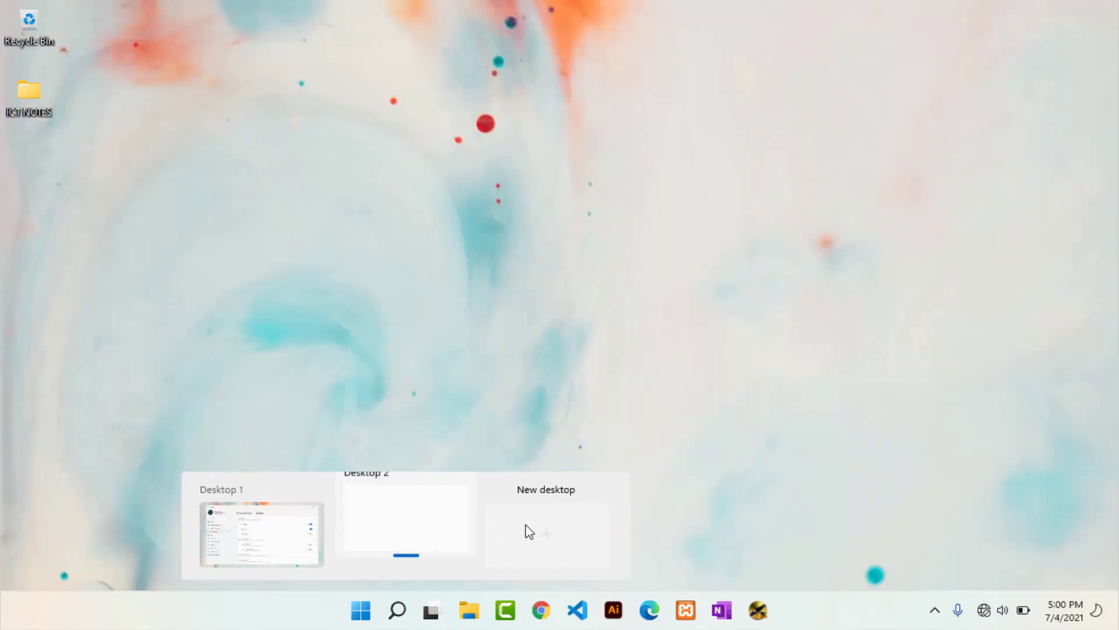
click(563, 524)
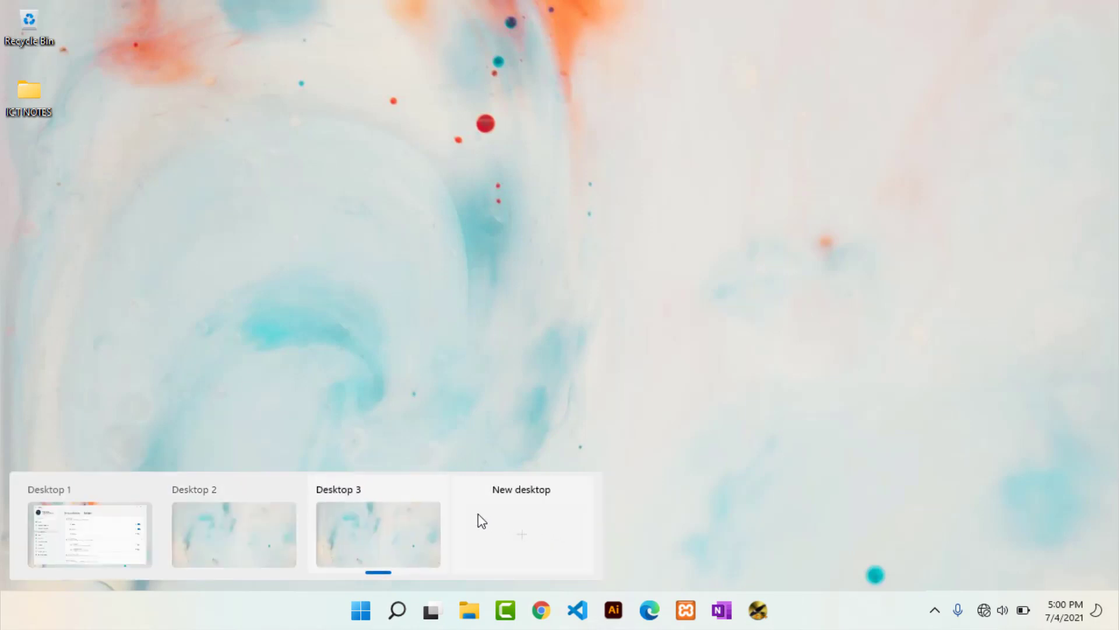
click(93, 527)
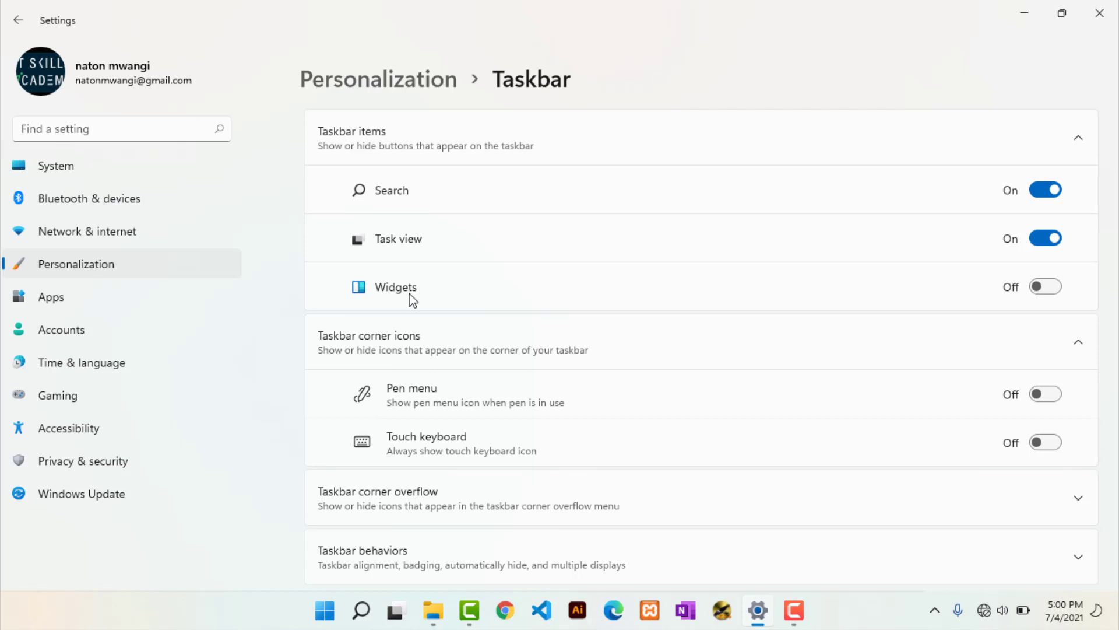
- Briefly turn on the Widgets taskbar item, and turn off both Task view and Widgets
click(1042, 289)
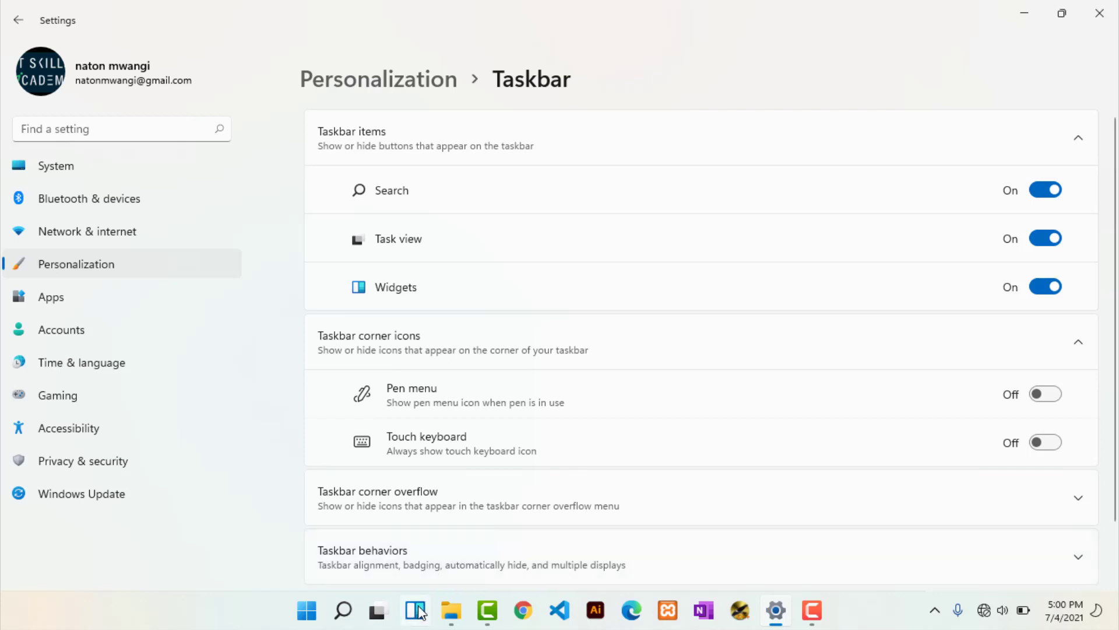
click(1043, 239)
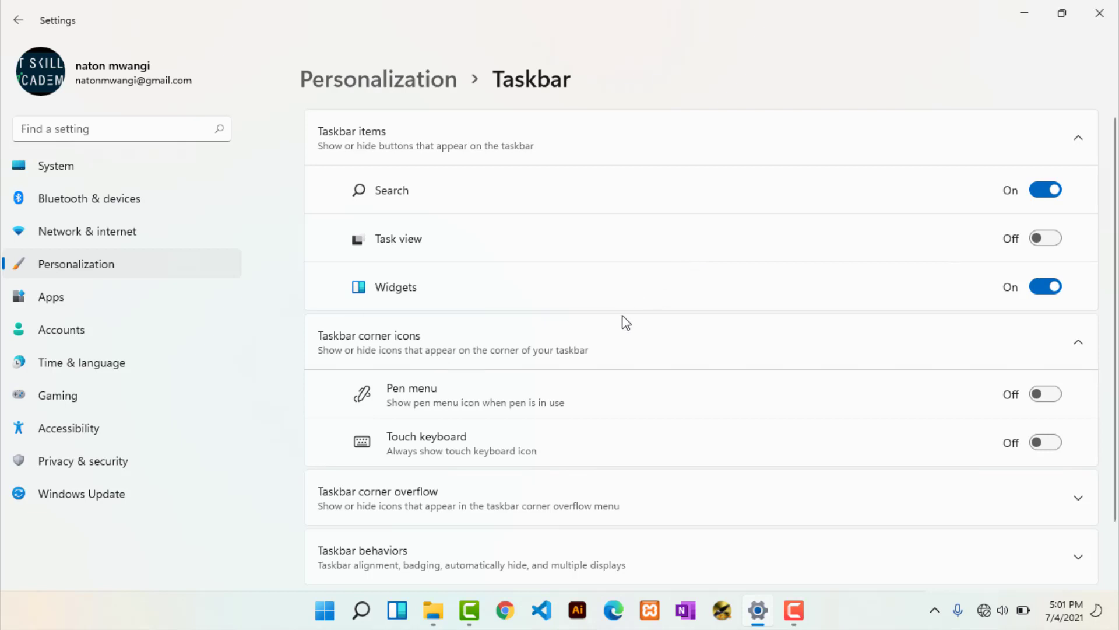
scroll(618, 325, down, 2)
scroll(618, 325, up, 2)
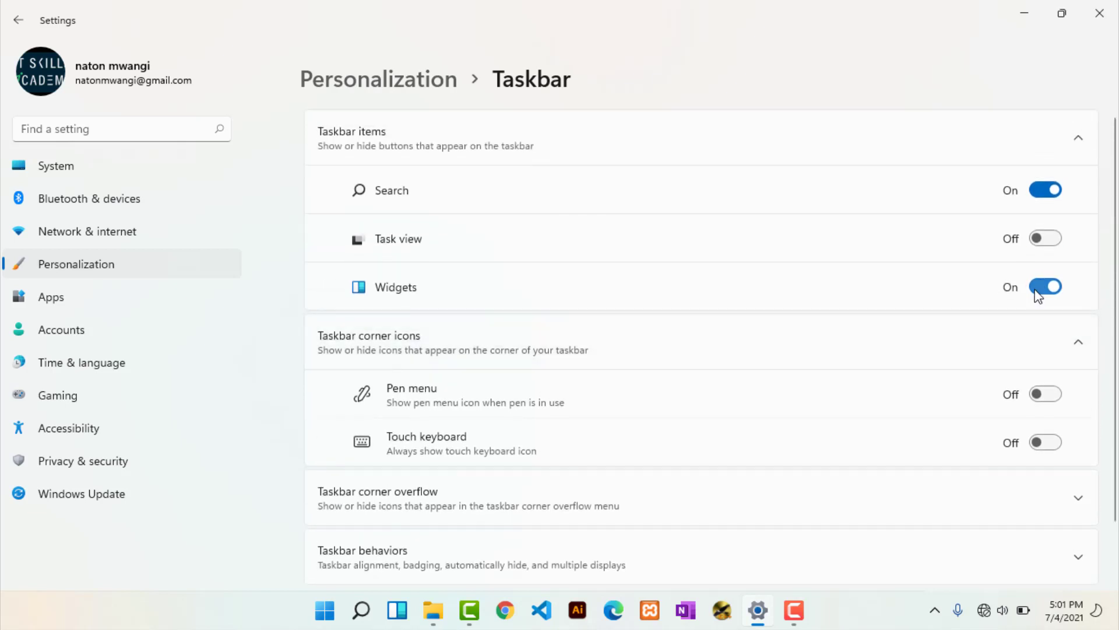
click(1040, 288)
- Turn on the Pen menu icon under Taskbar corner icons
scroll(817, 300, down, 2)
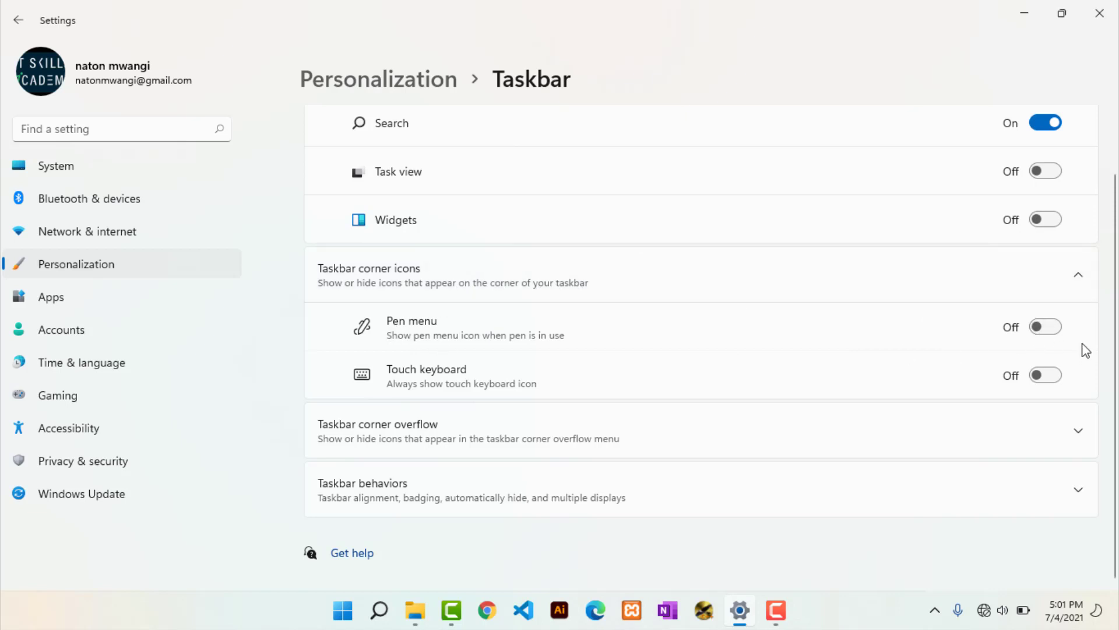
click(1052, 332)
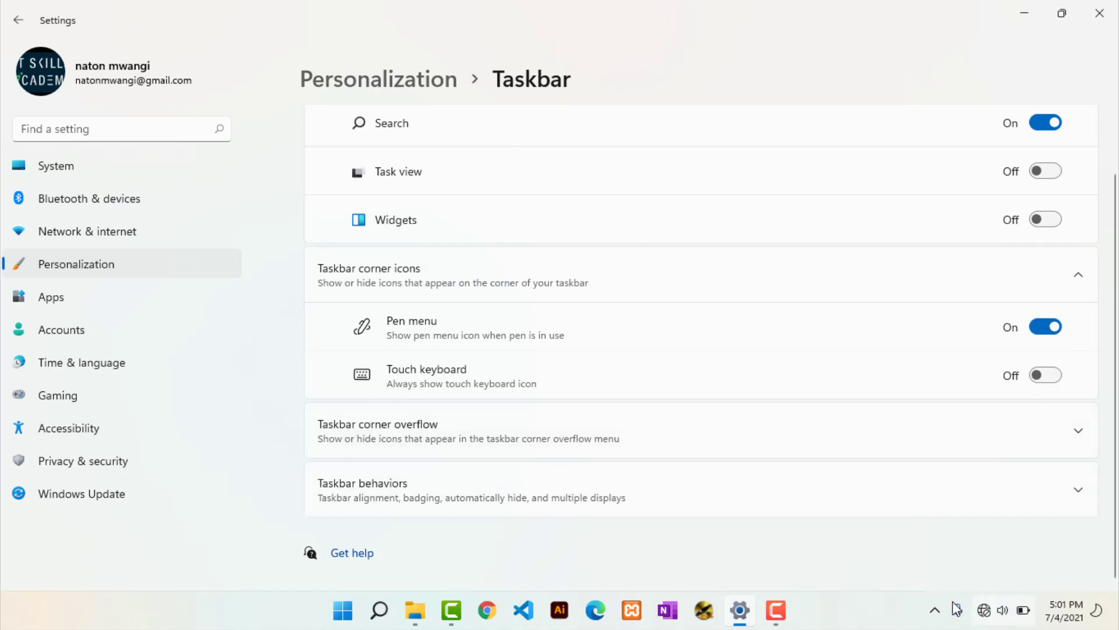
- Check the hidden taskbar icons, turn off the Pen menu icon, and briefly turn the Touch keyboard icon on and off again
click(935, 611)
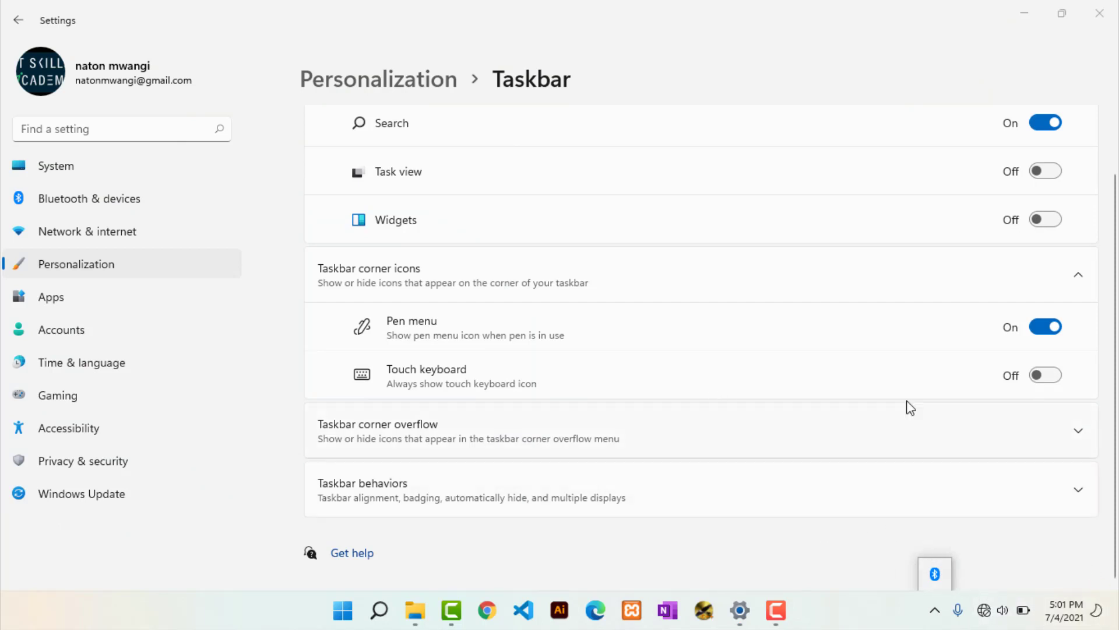
click(1045, 327)
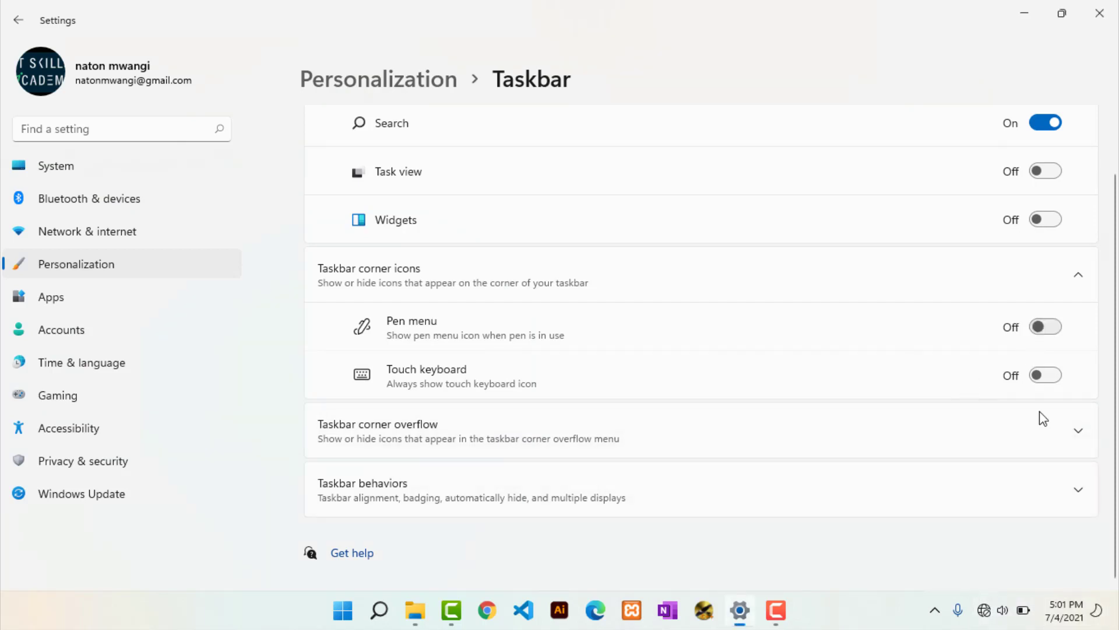
click(1053, 375)
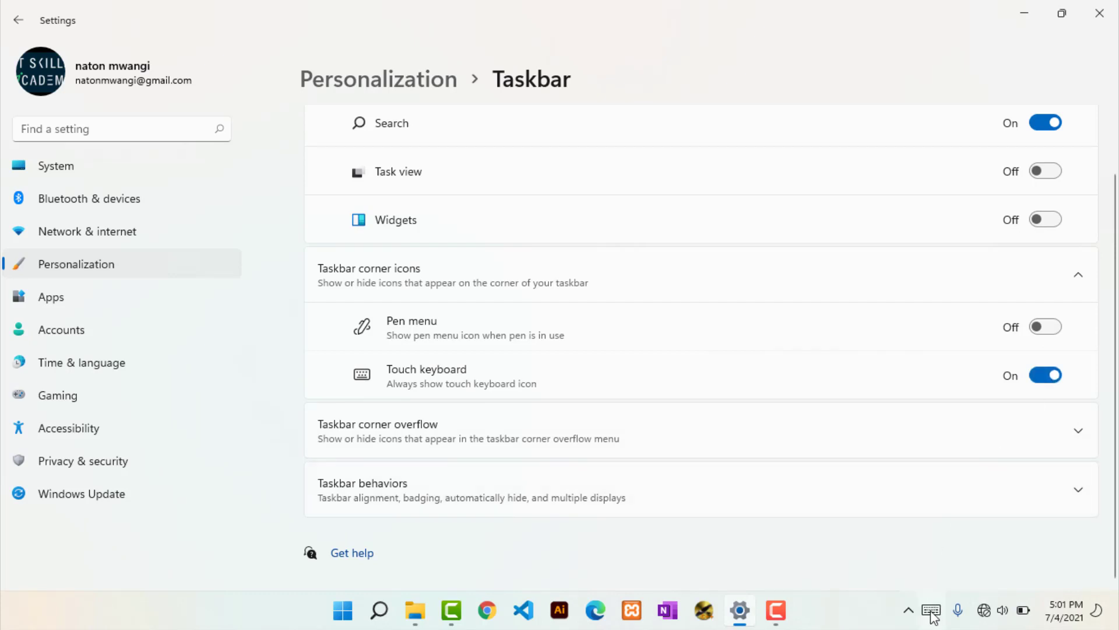
click(1045, 375)
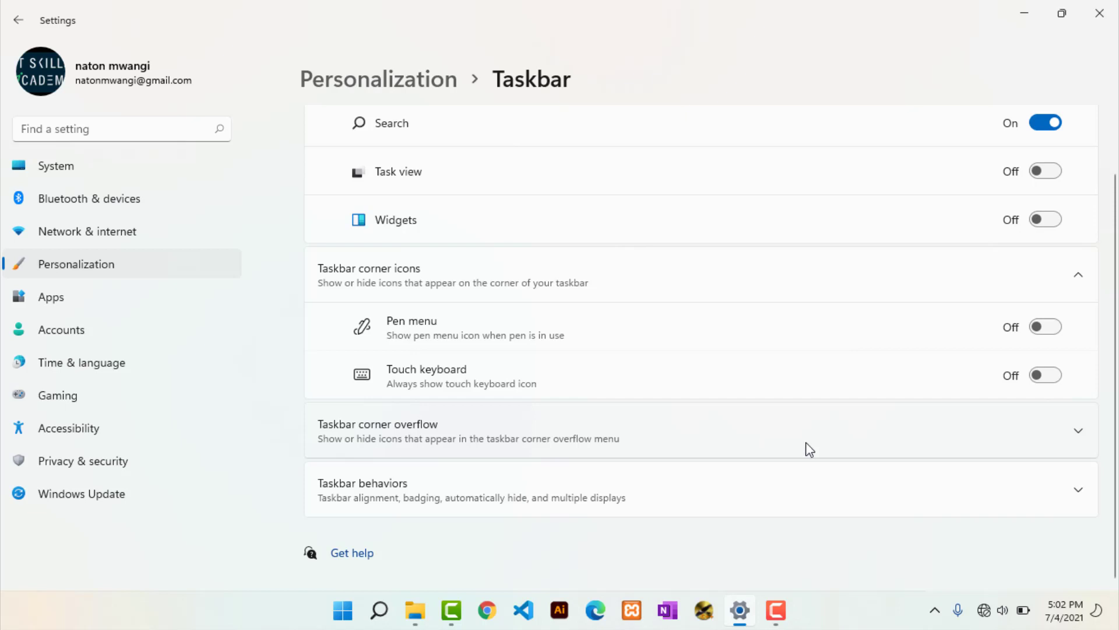
- Expand Taskbar corner overflow, compare its app list with the hidden icons on the taskbar, and collapse the section
click(1077, 436)
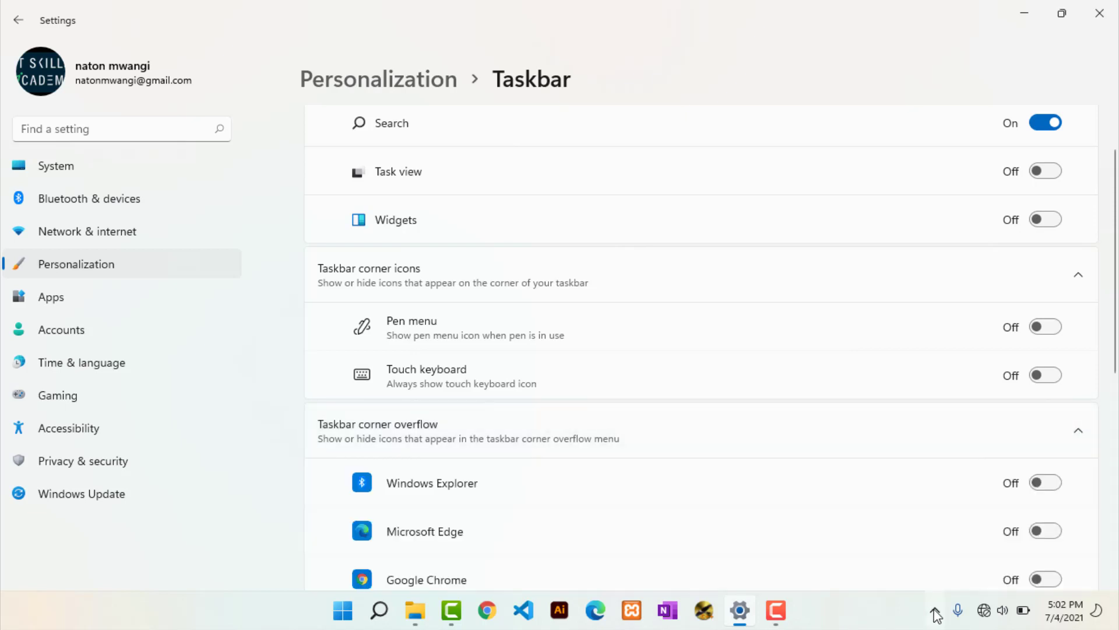
click(935, 610)
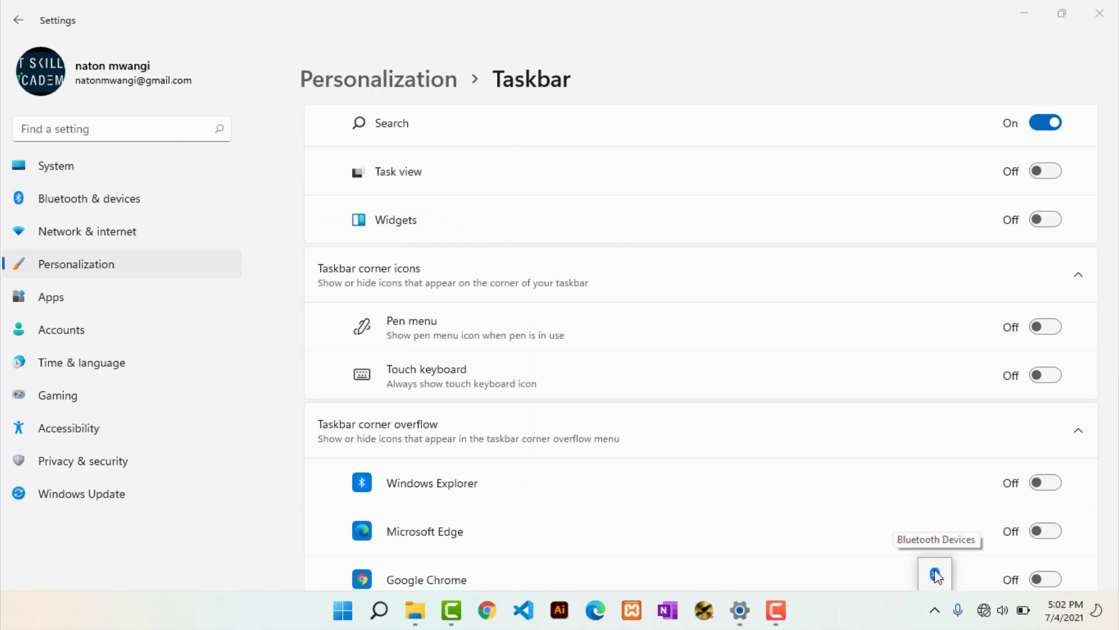
scroll(583, 485, down, 7)
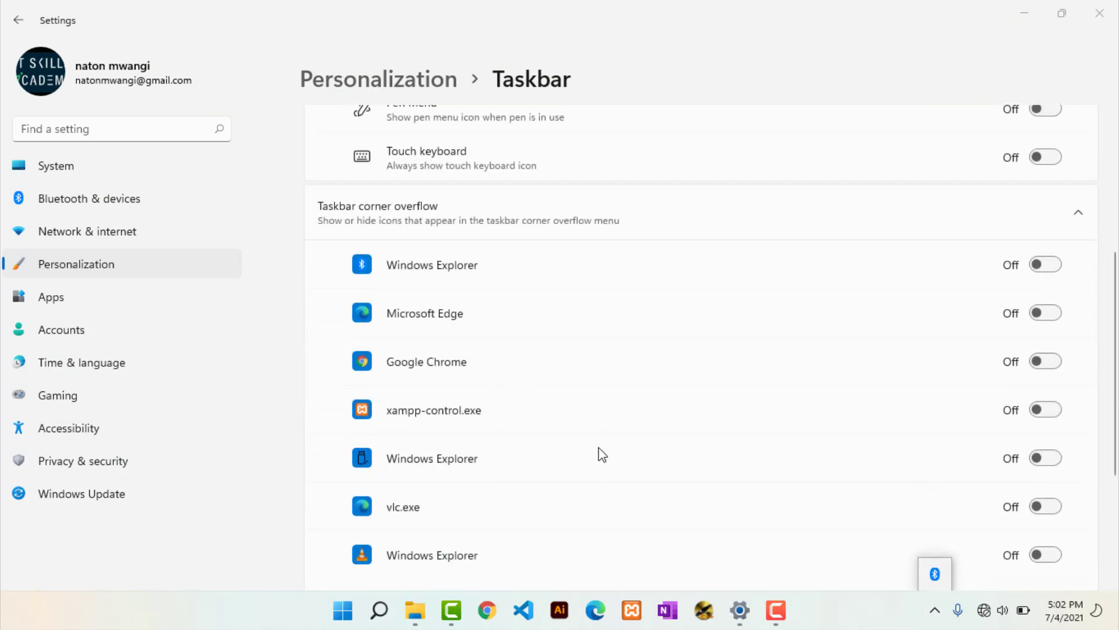
scroll(564, 497, up, 4)
scroll(904, 429, down, 4)
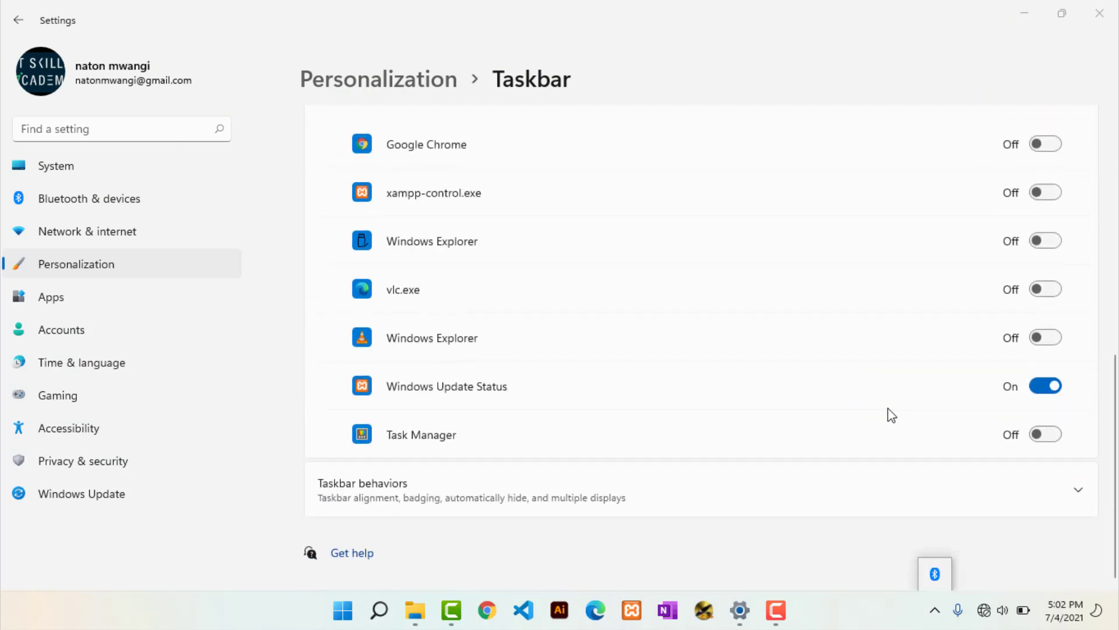
scroll(824, 407, up, 3)
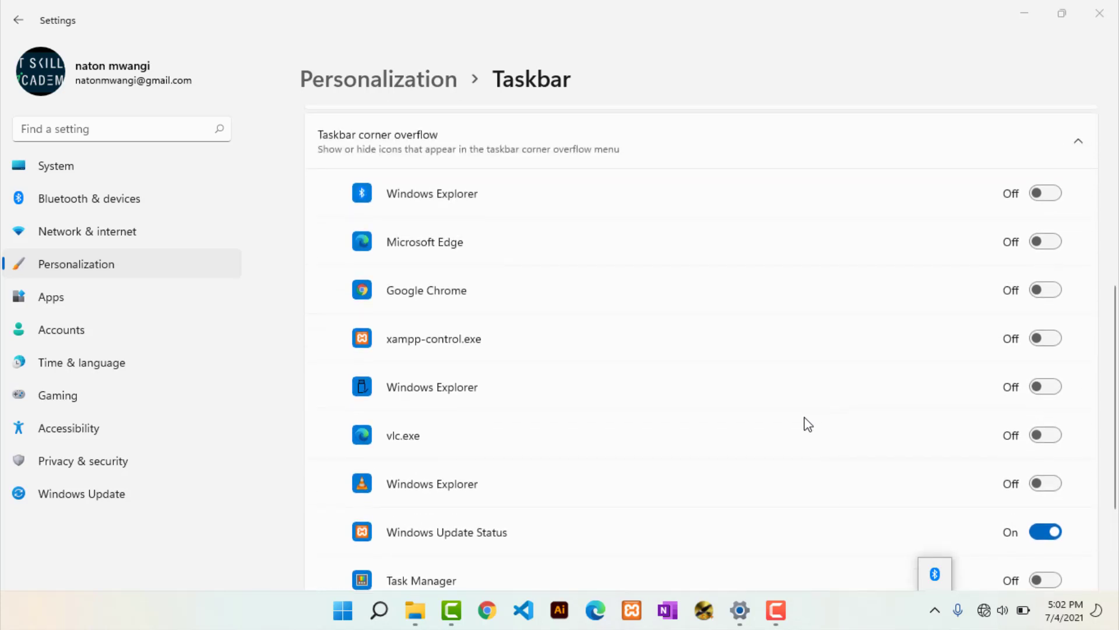
scroll(805, 422, down, 3)
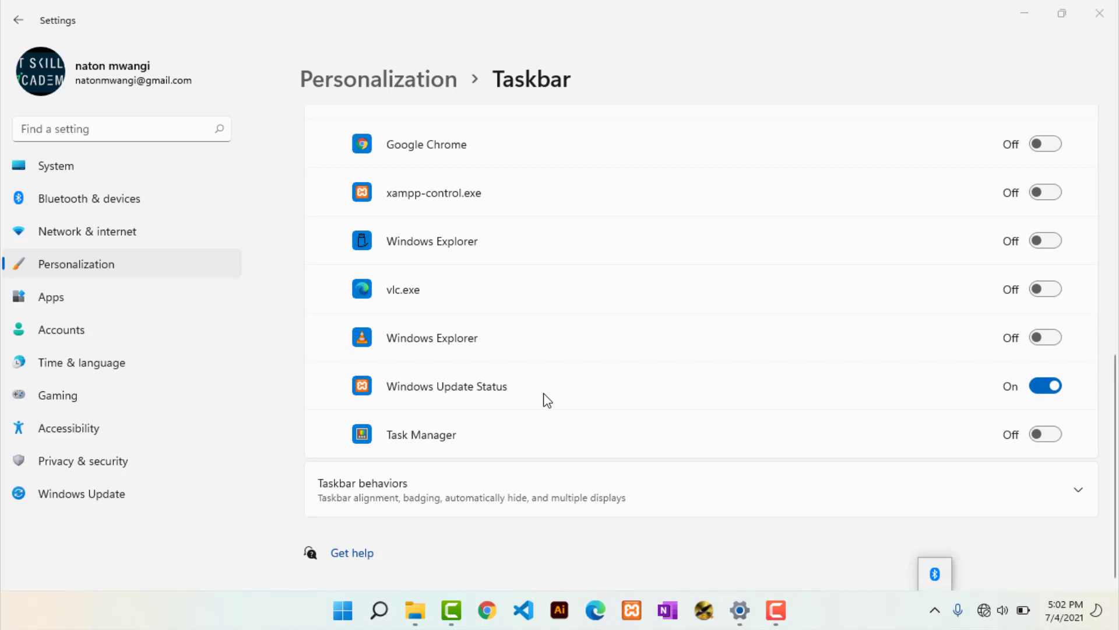
scroll(550, 392, up, 5)
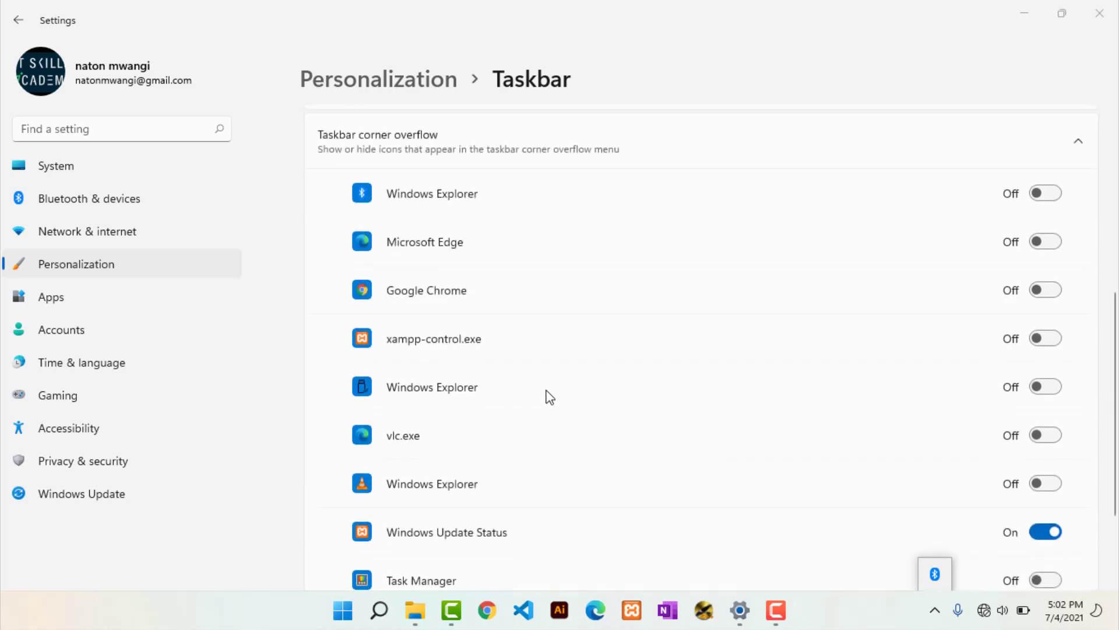
click(1076, 286)
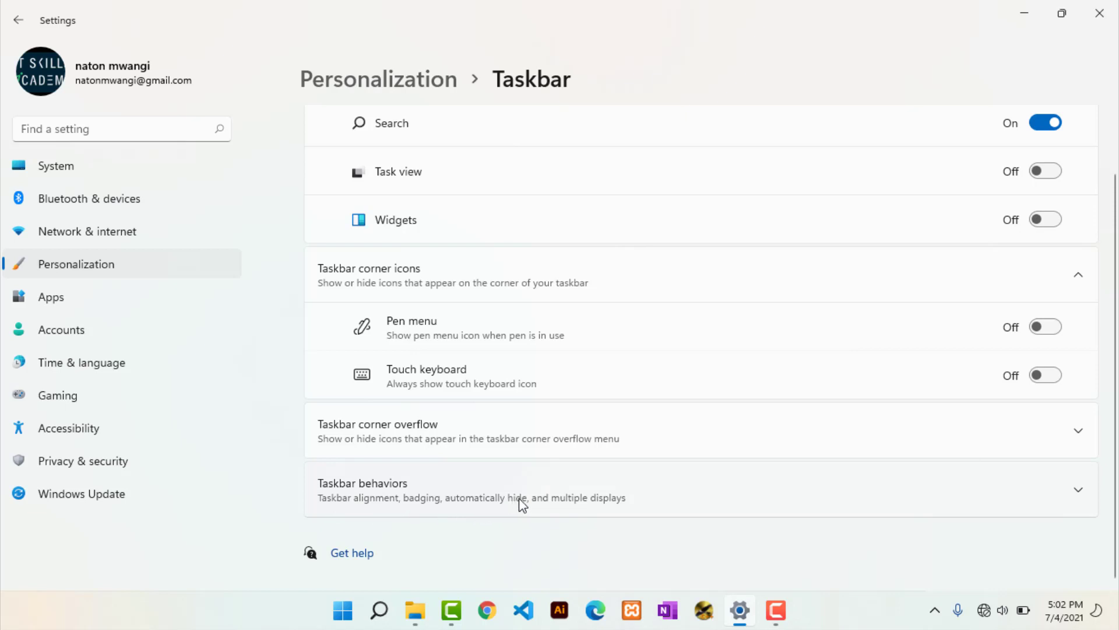
- Expand Taskbar behaviors, set the taskbar alignment to Left, and set it back to Center
click(717, 505)
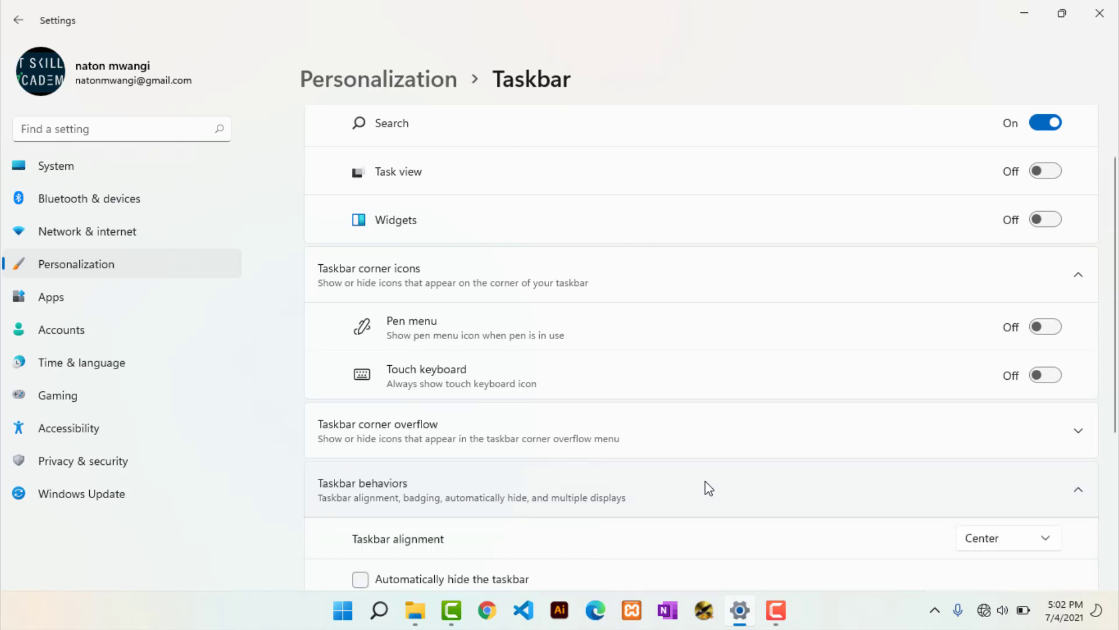
scroll(705, 485, down, 4)
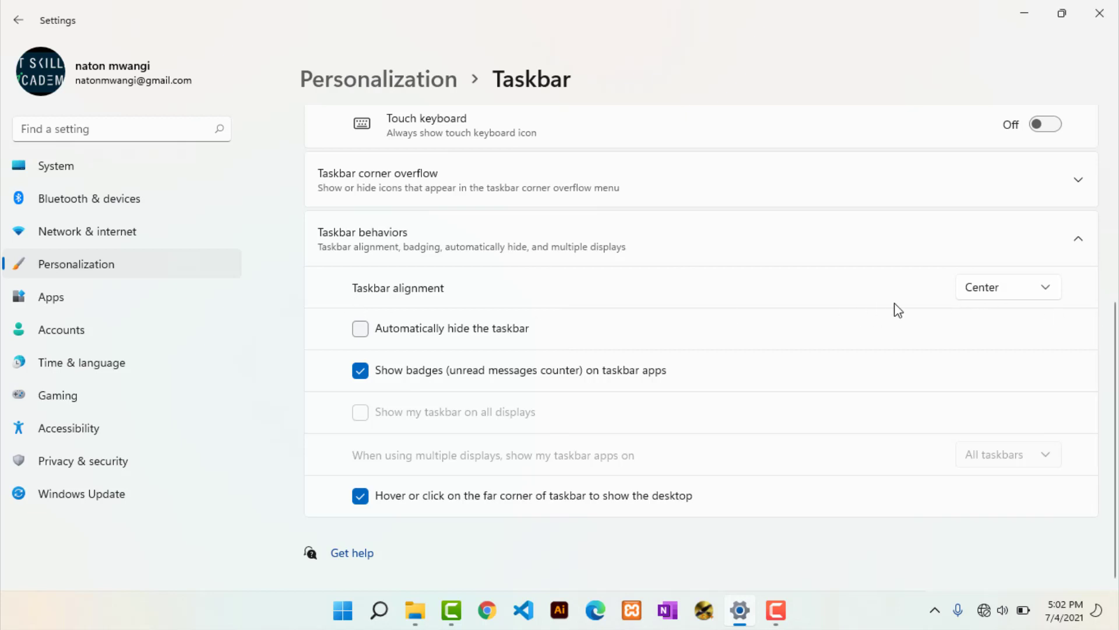
click(1028, 293)
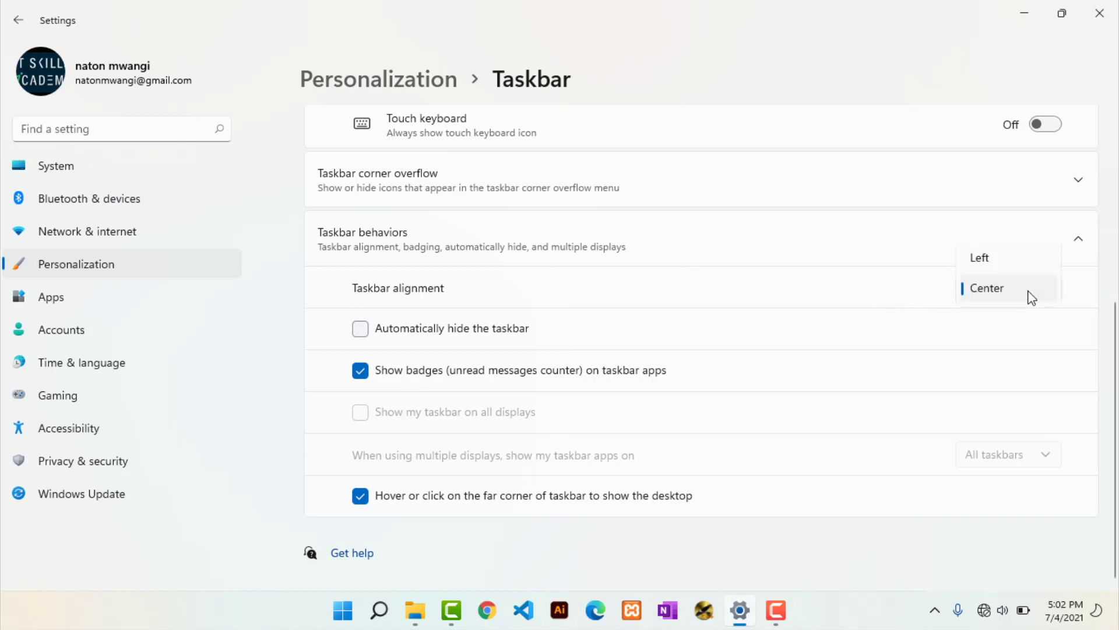
click(982, 262)
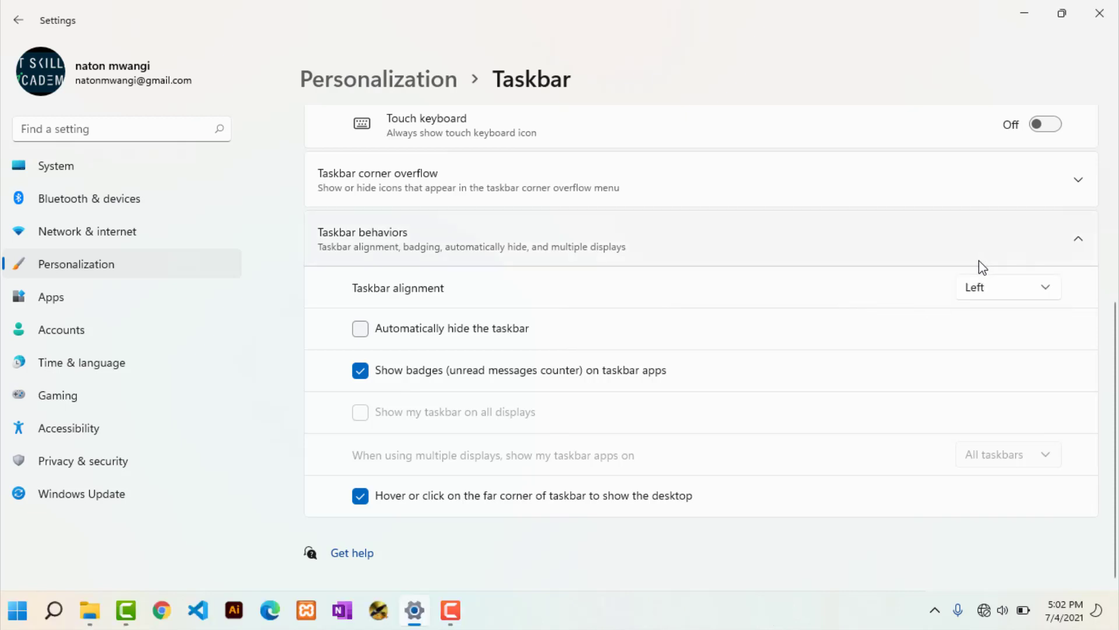
click(999, 287)
click(985, 330)
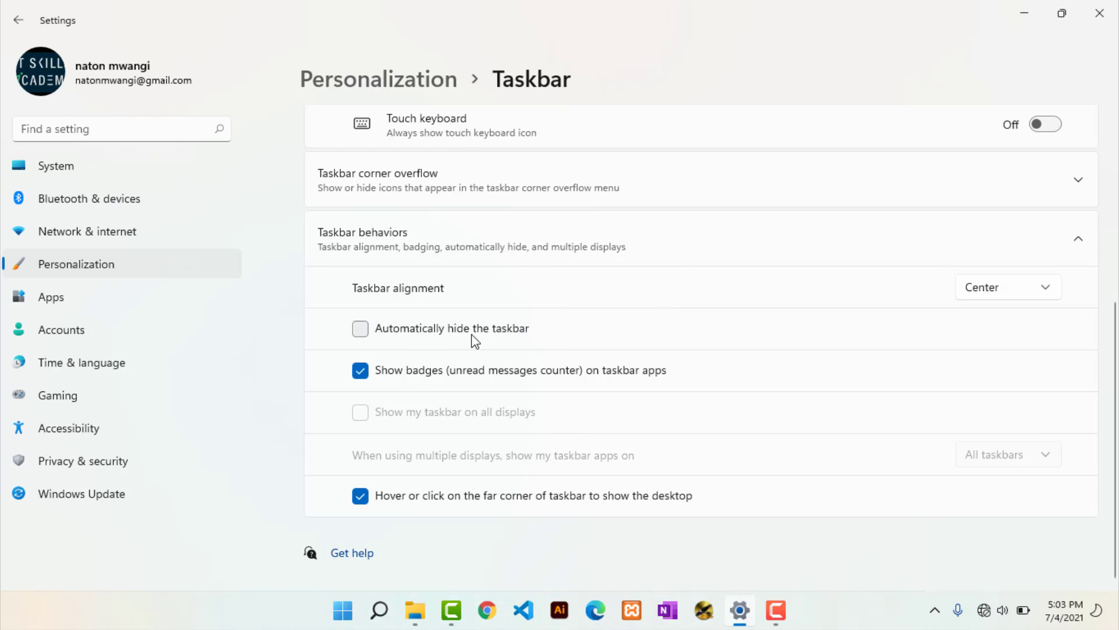
- Turn on automatic hiding of the taskbar, turn it off again, and review the other Taskbar options
click(361, 329)
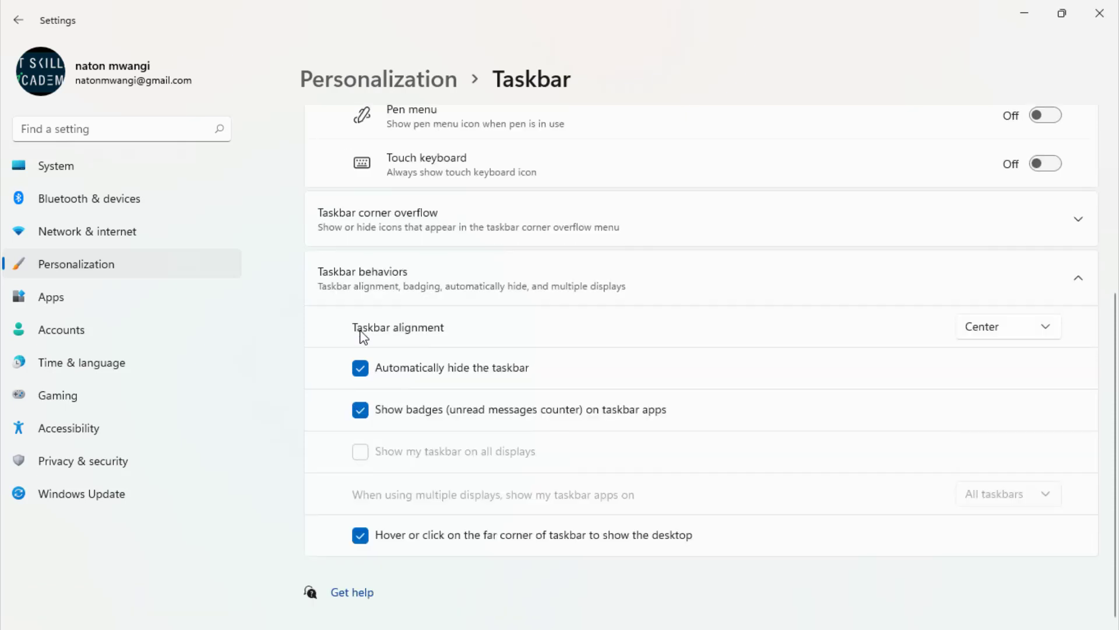
click(360, 369)
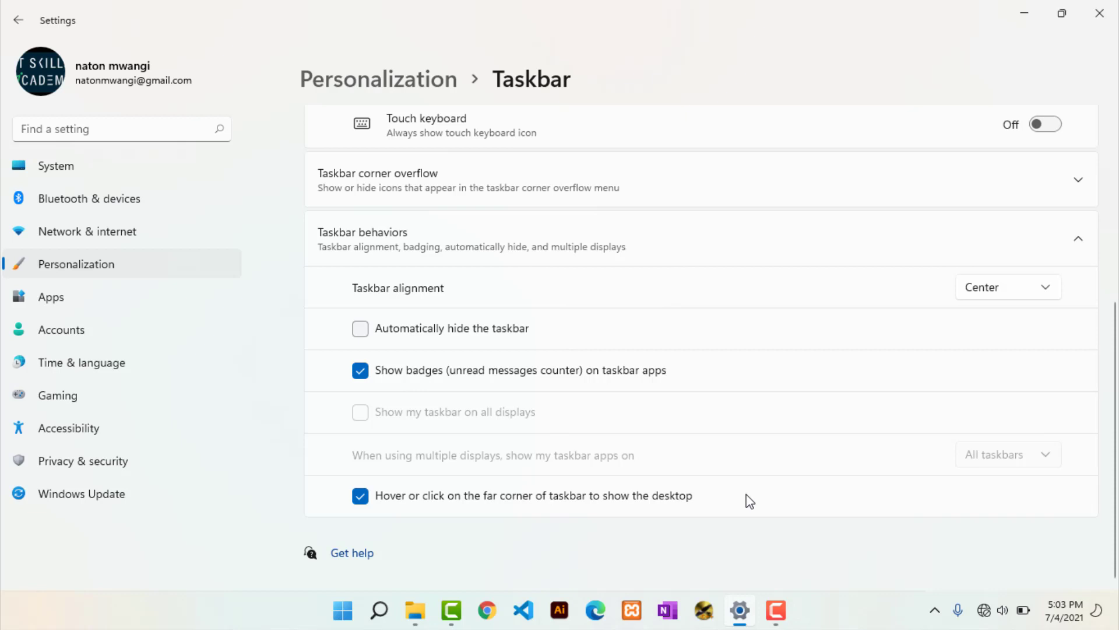
click(359, 499)
scroll(482, 343, up, 5)
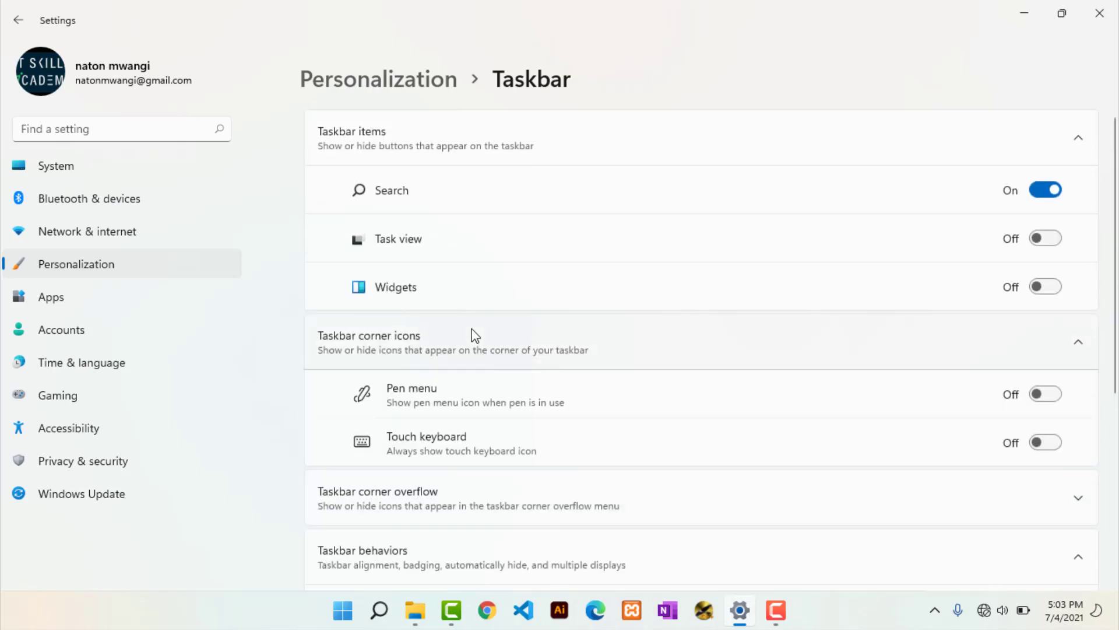
scroll(475, 335, down, 4)
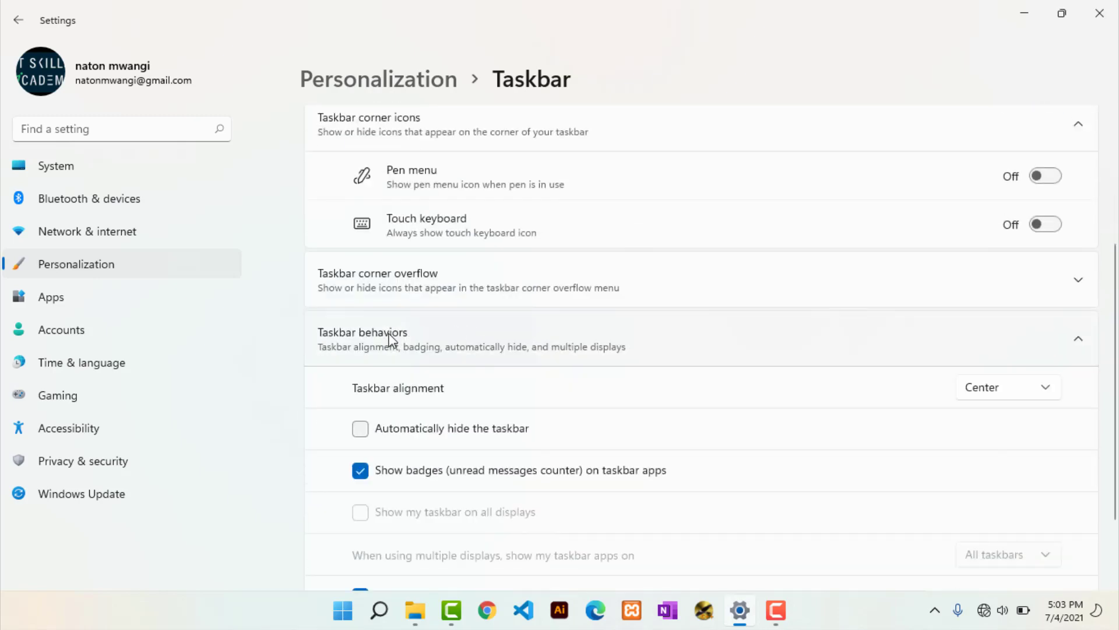
- View the Accounts and Windows Update settings pages, and minimize the Settings window
click(41, 308)
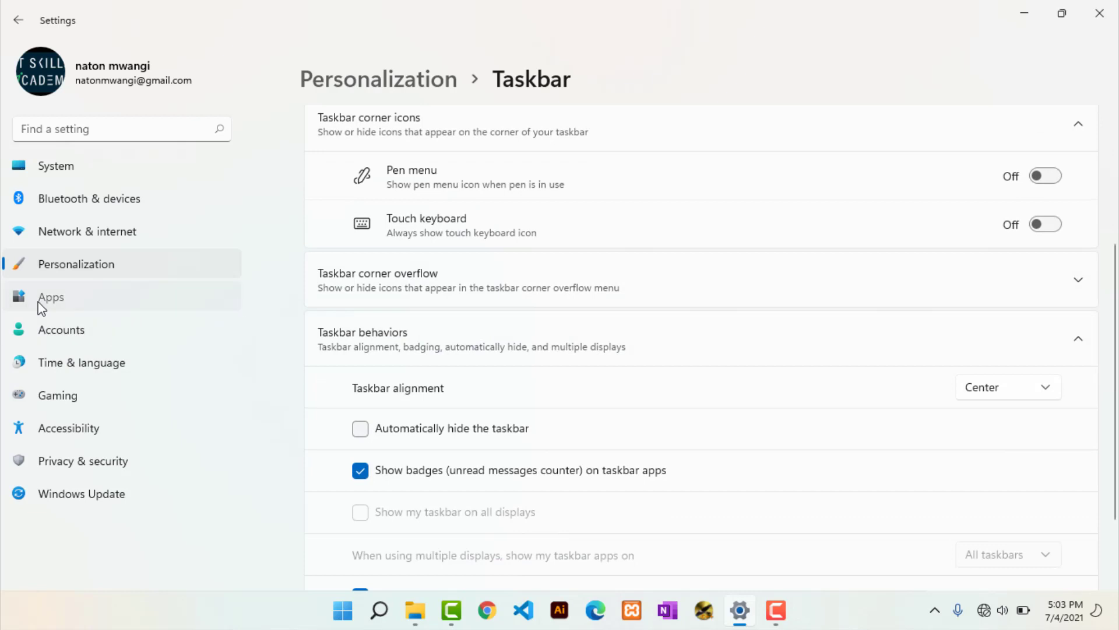
click(53, 340)
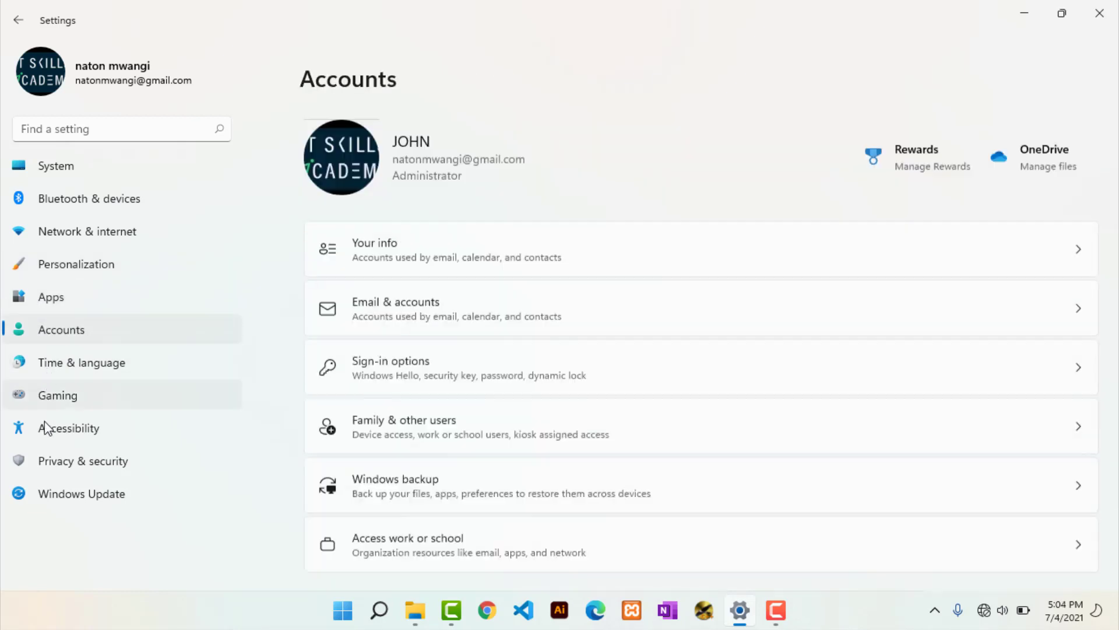
click(54, 496)
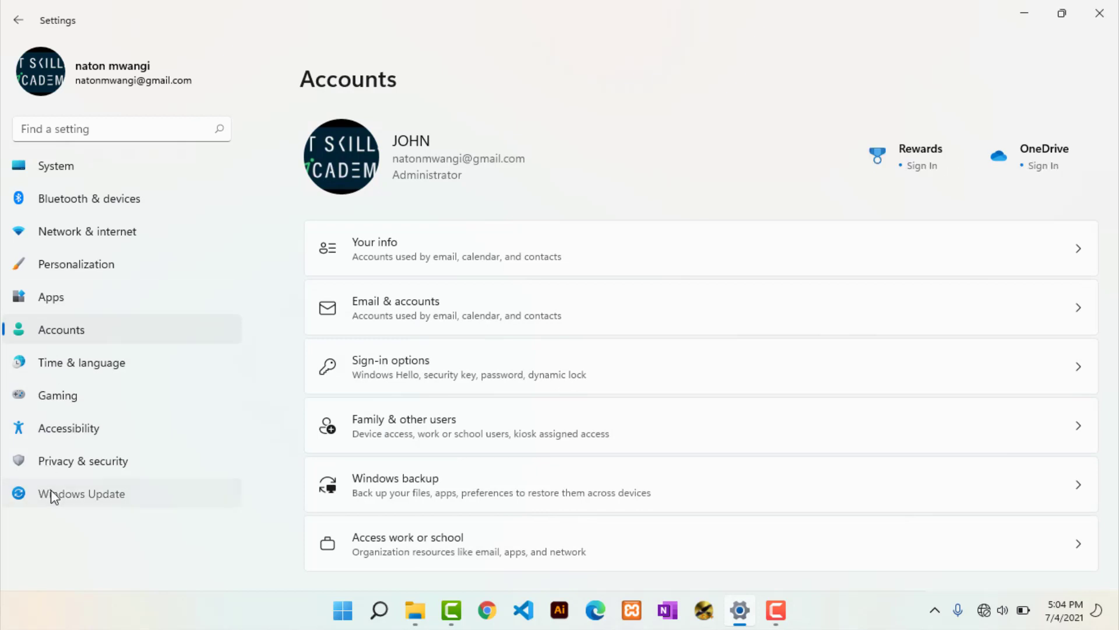
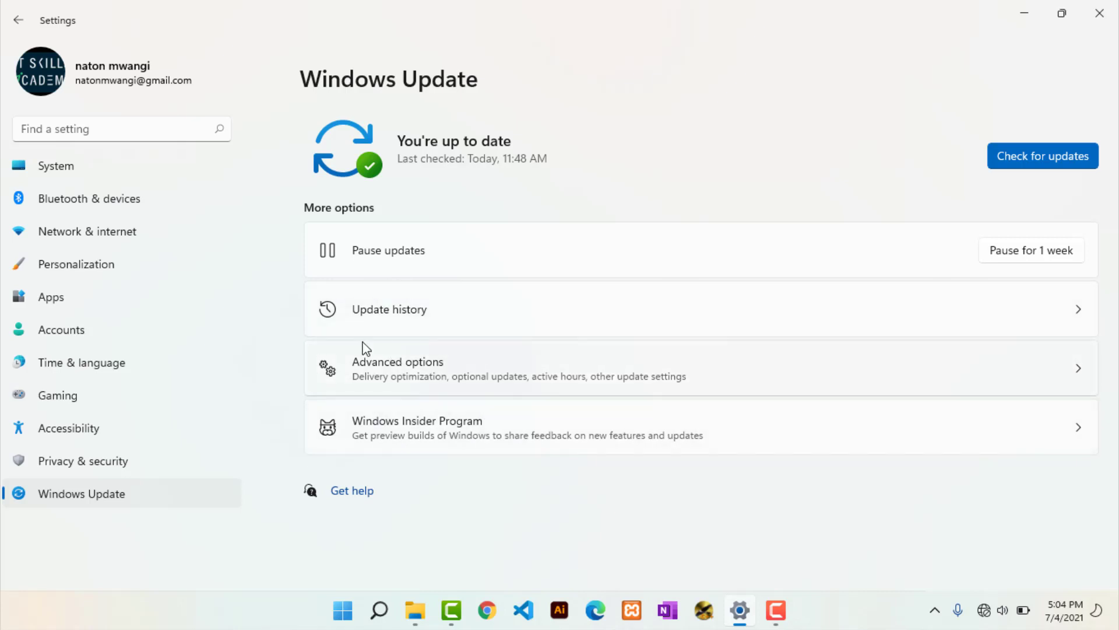
click(16, 21)
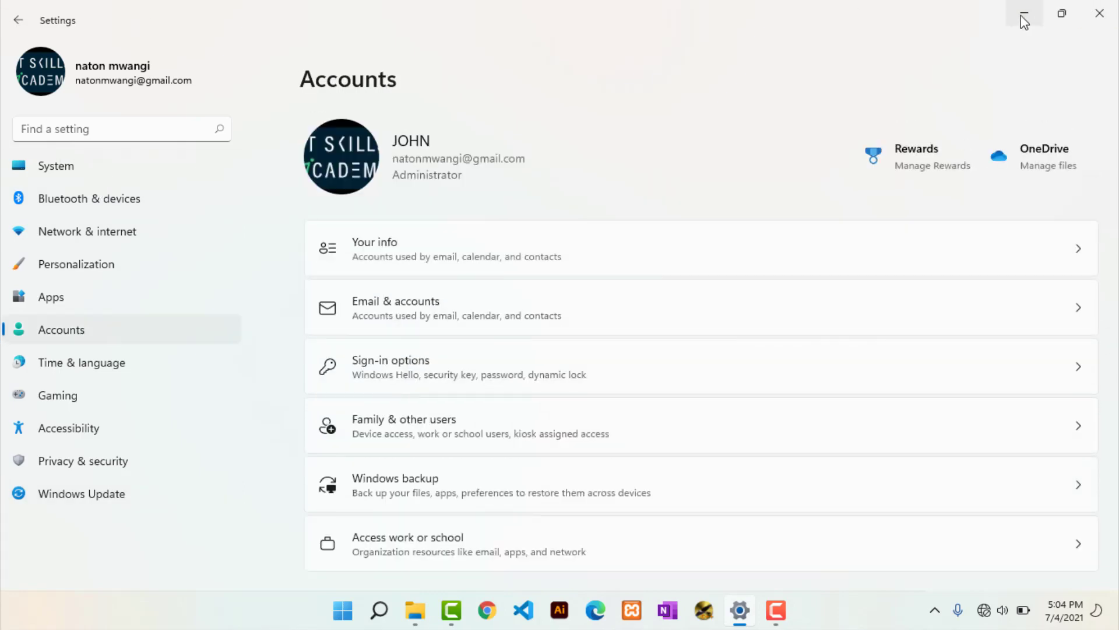
click(1023, 16)
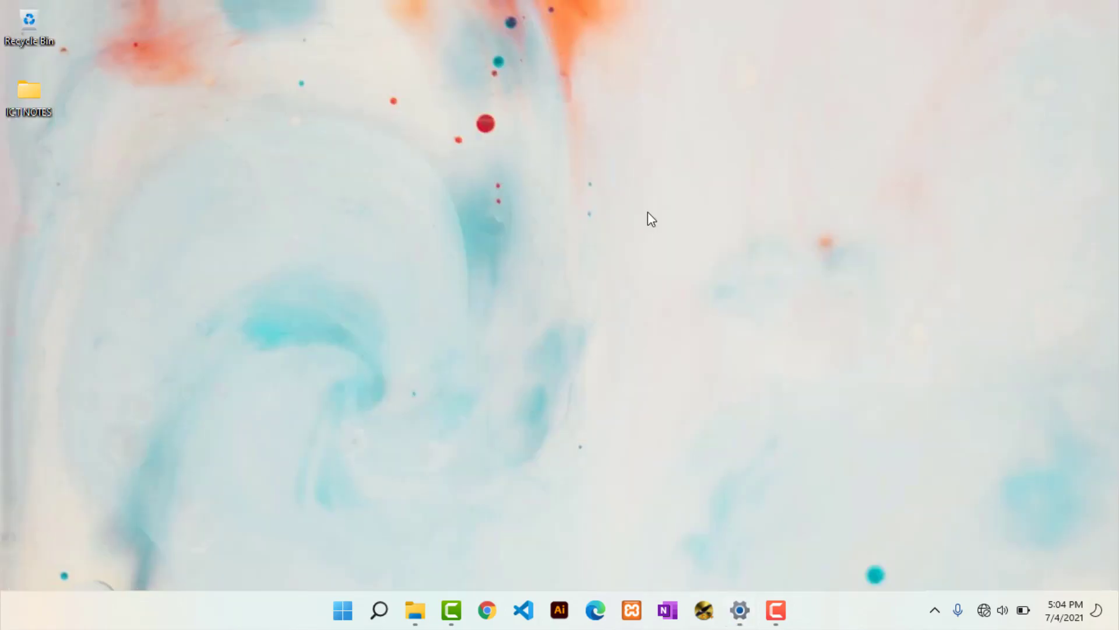
- Pin Groove Music to Start from the All apps list, and return to the pinned apps
click(343, 610)
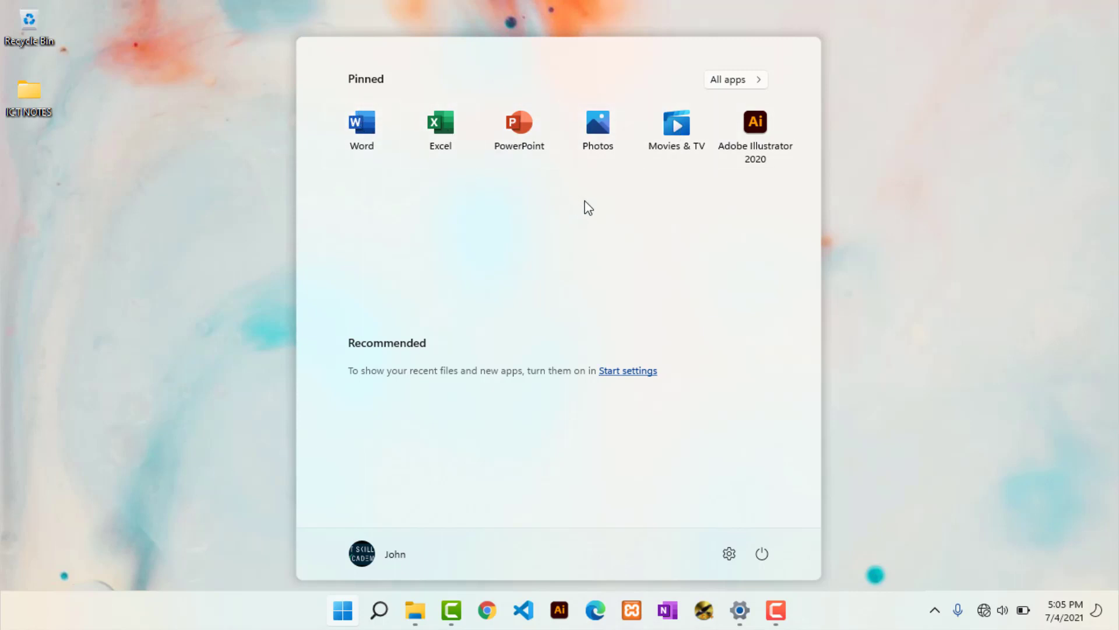
click(743, 81)
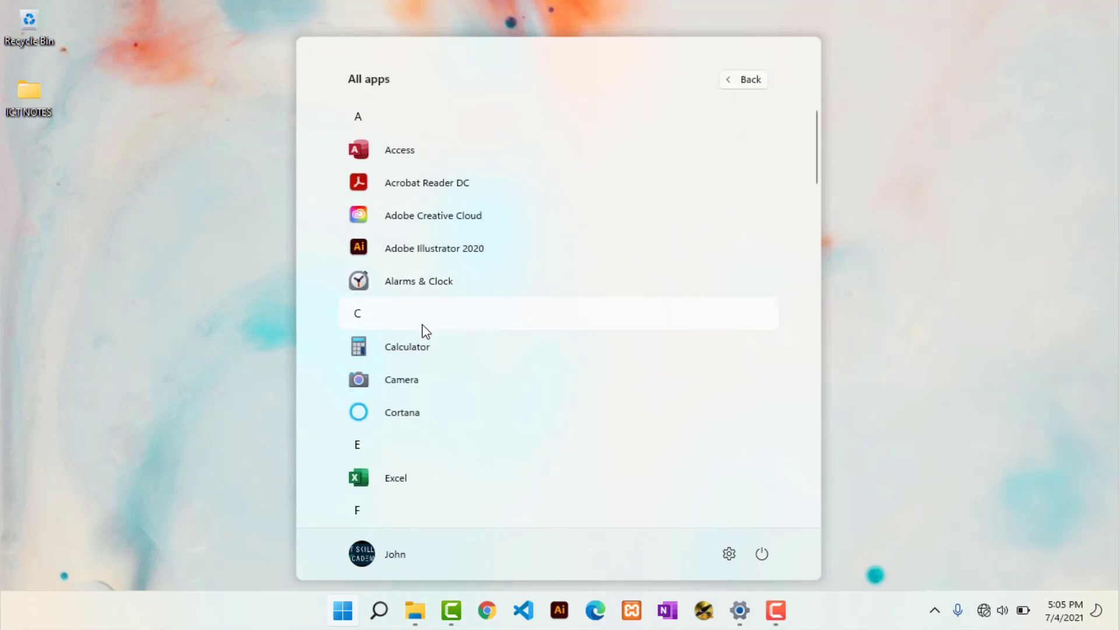
scroll(425, 330, down, 3)
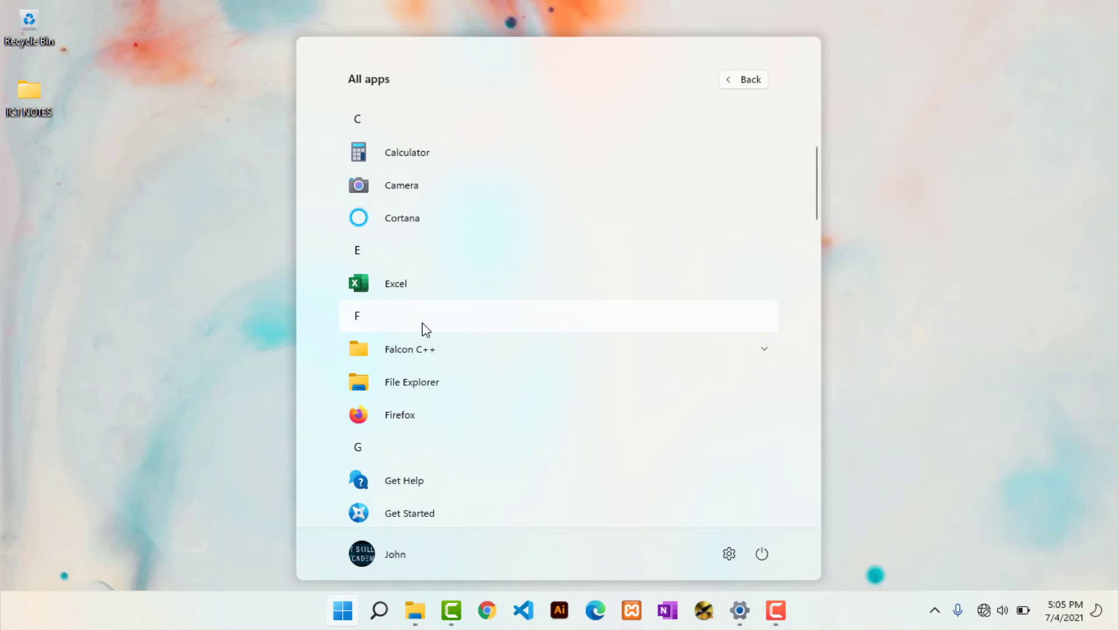
scroll(426, 329, down, 3)
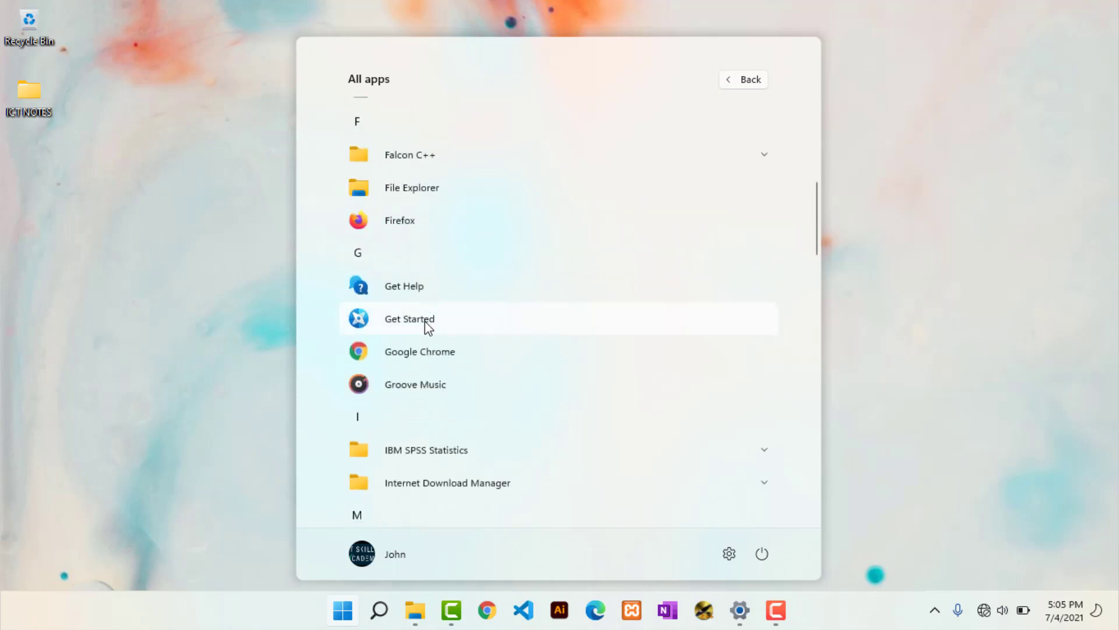
right_click(417, 386)
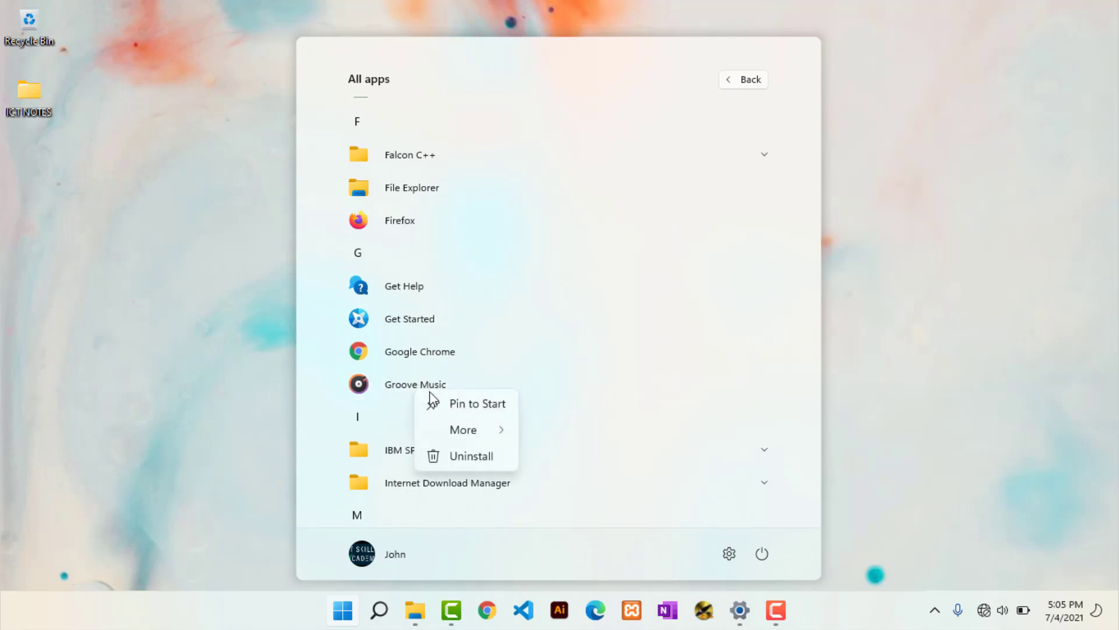
click(457, 408)
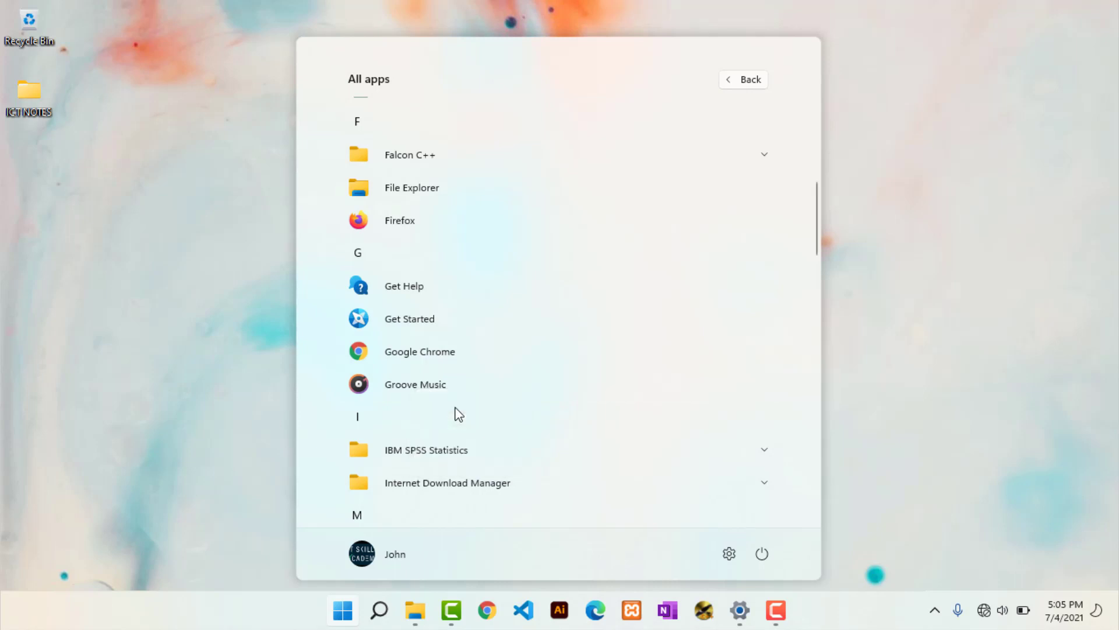
click(749, 82)
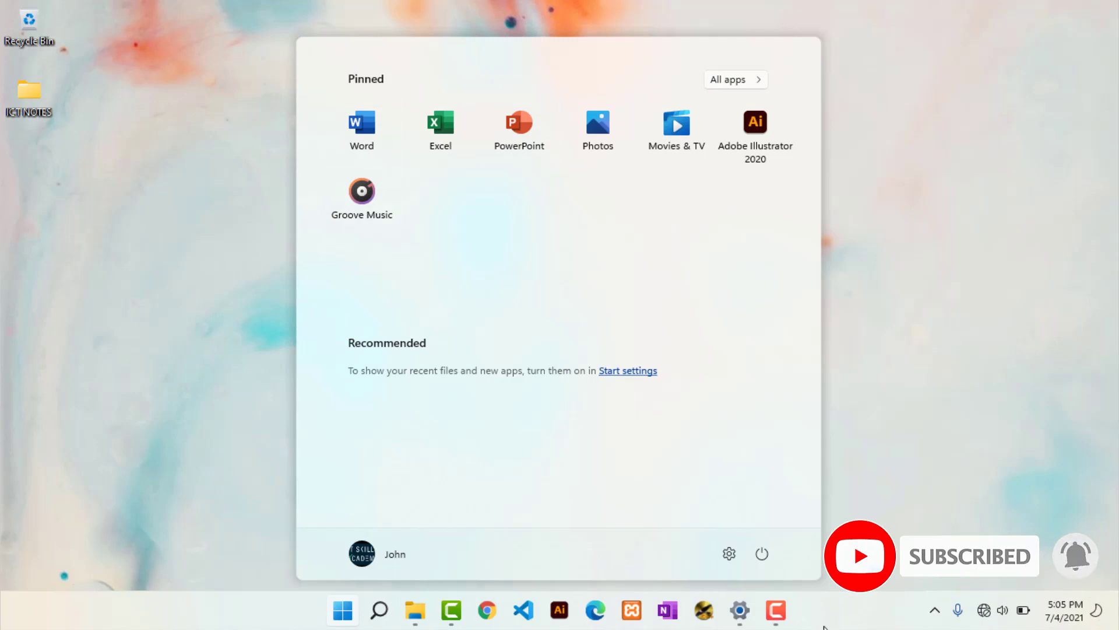
- Pin Groove Music to the taskbar from the All apps list
click(742, 85)
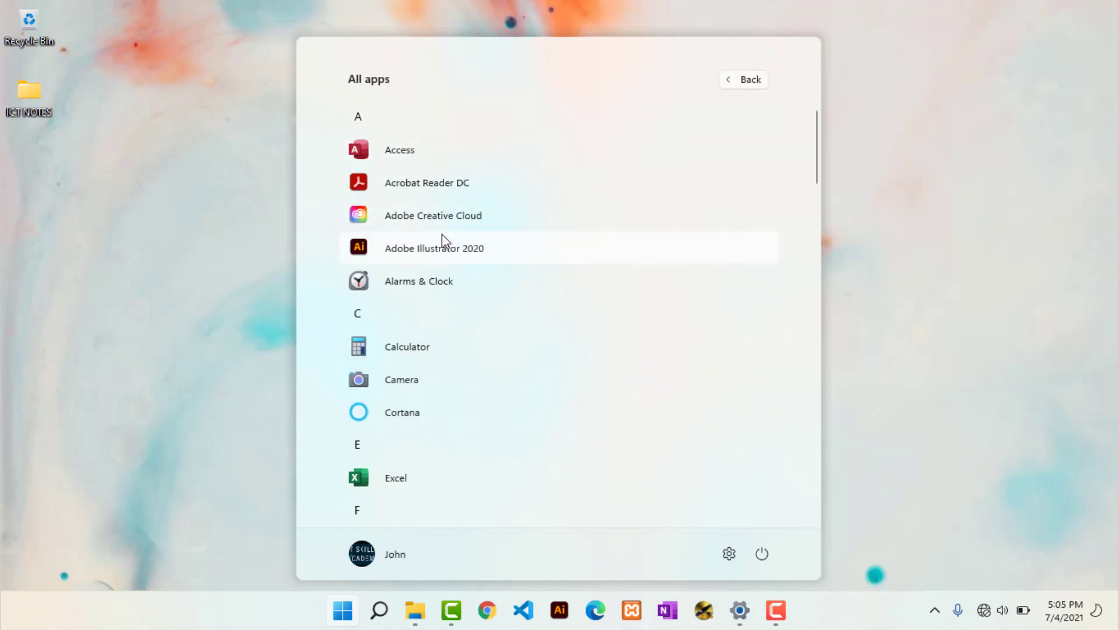
scroll(390, 355, down, 1)
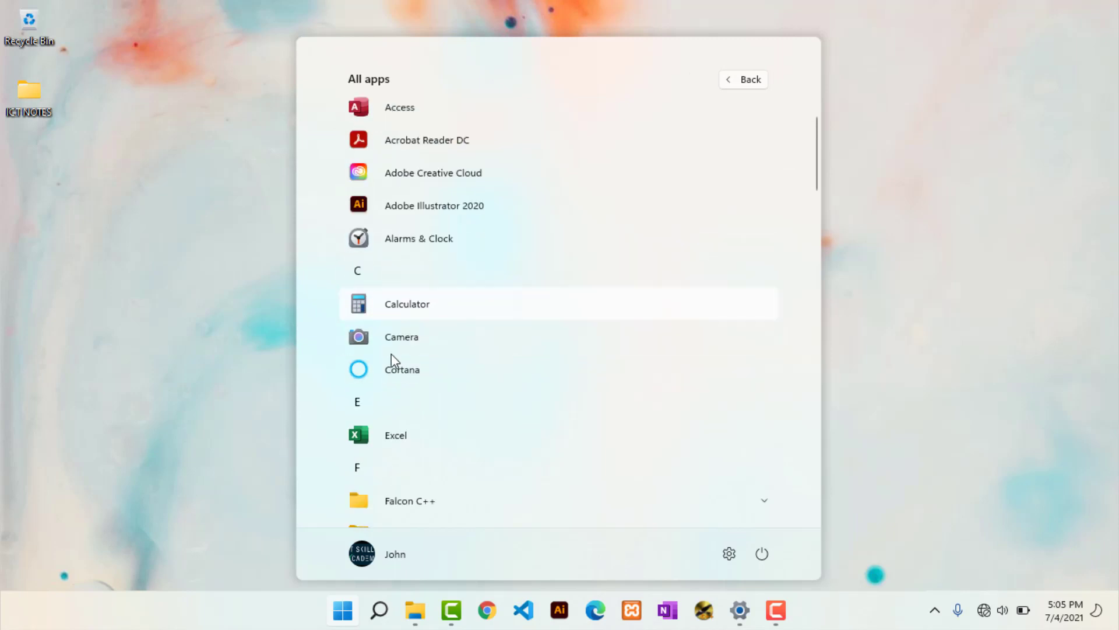
scroll(391, 356, down, 7)
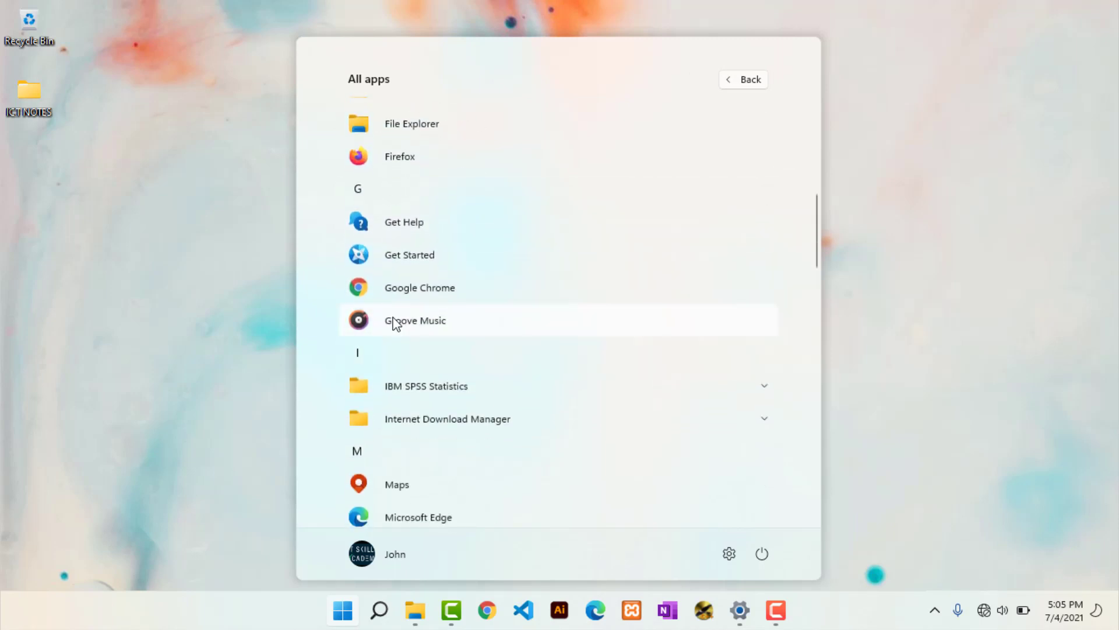
right_click(394, 320)
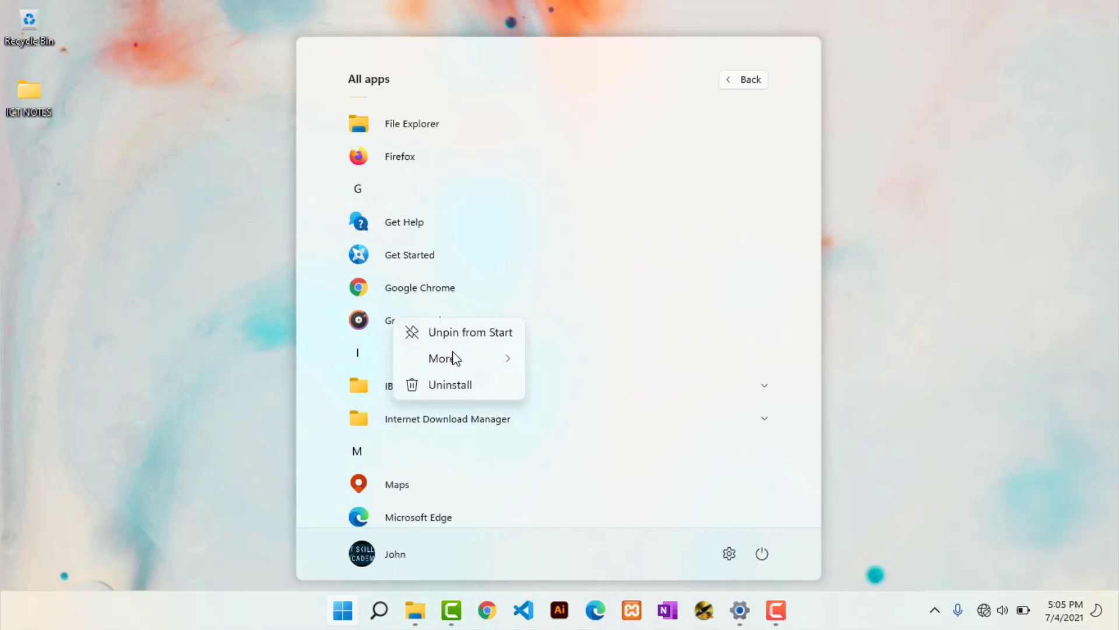
mouse_move(481, 365)
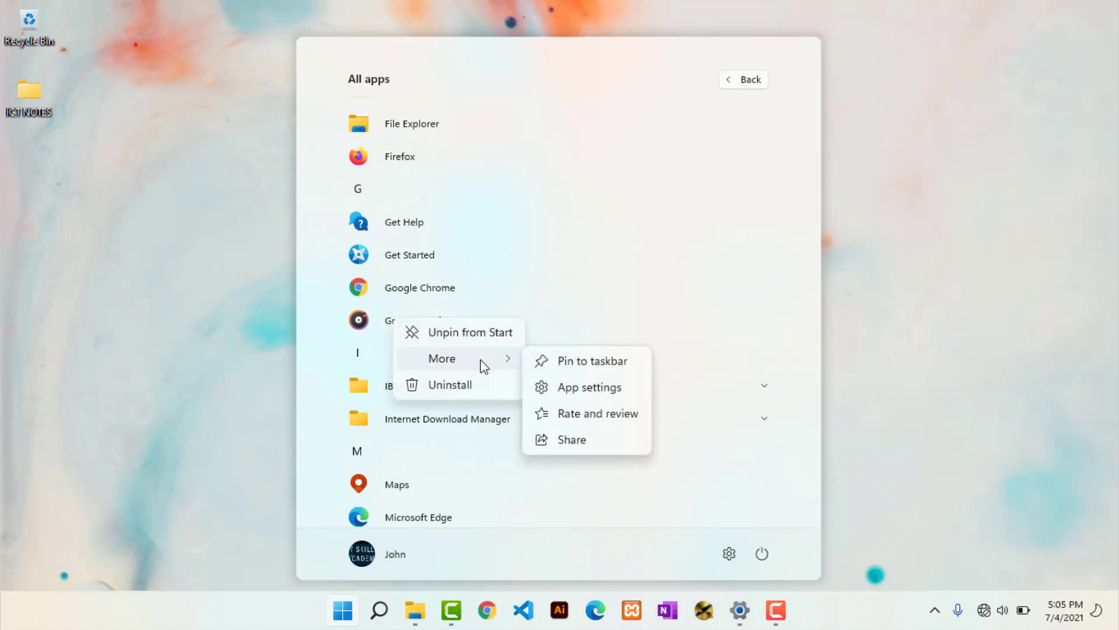
click(575, 361)
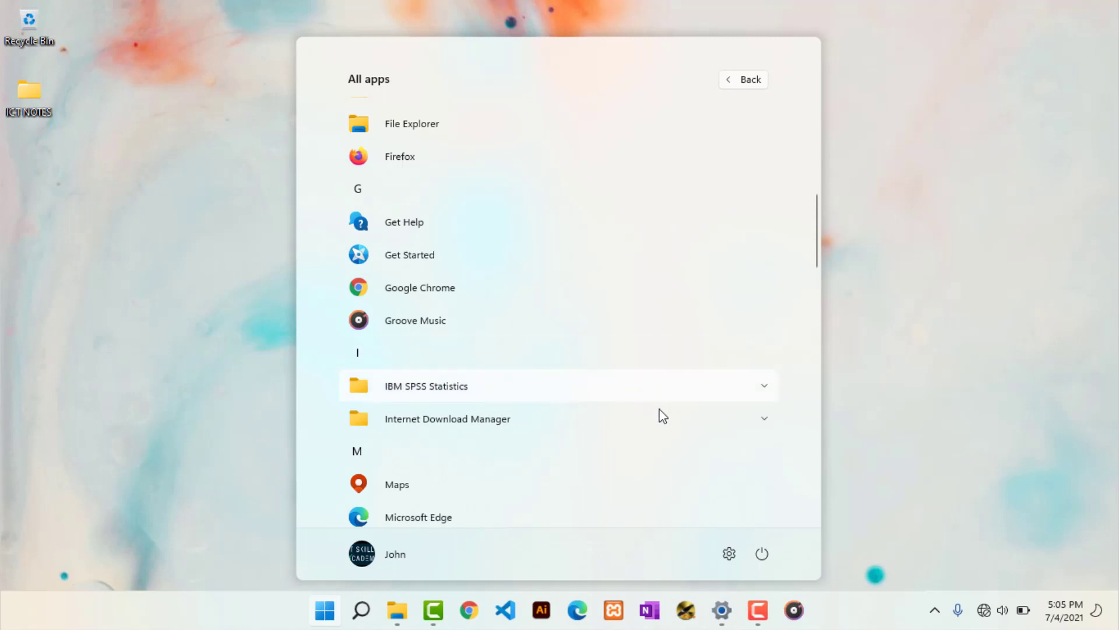
- Unpin Groove Music from both Start and the taskbar, and return to the pinned apps
right_click(420, 327)
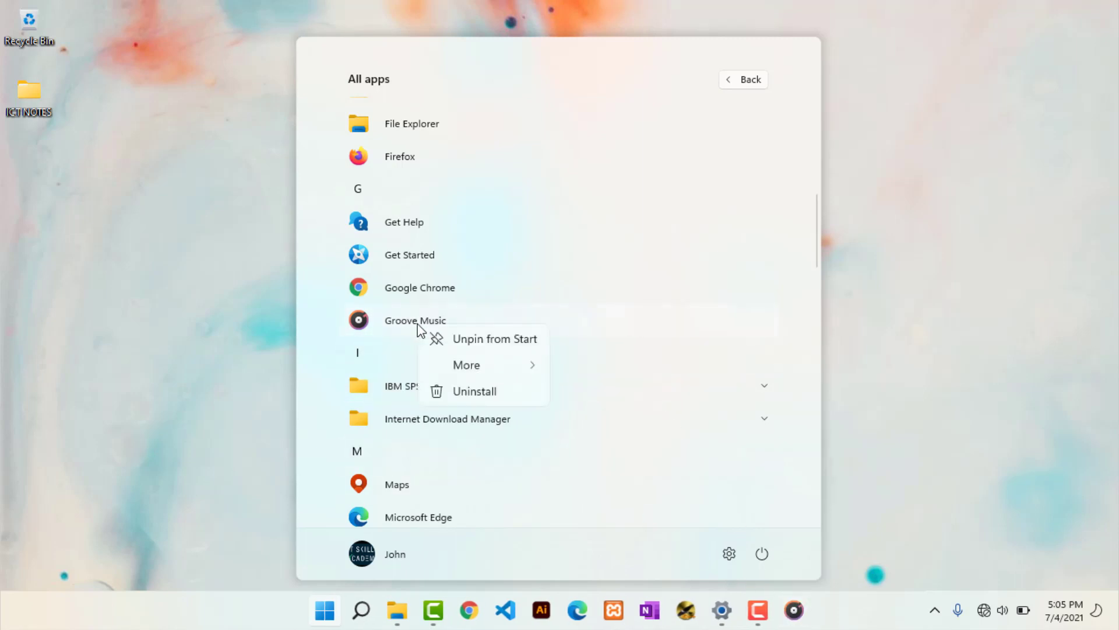
click(457, 339)
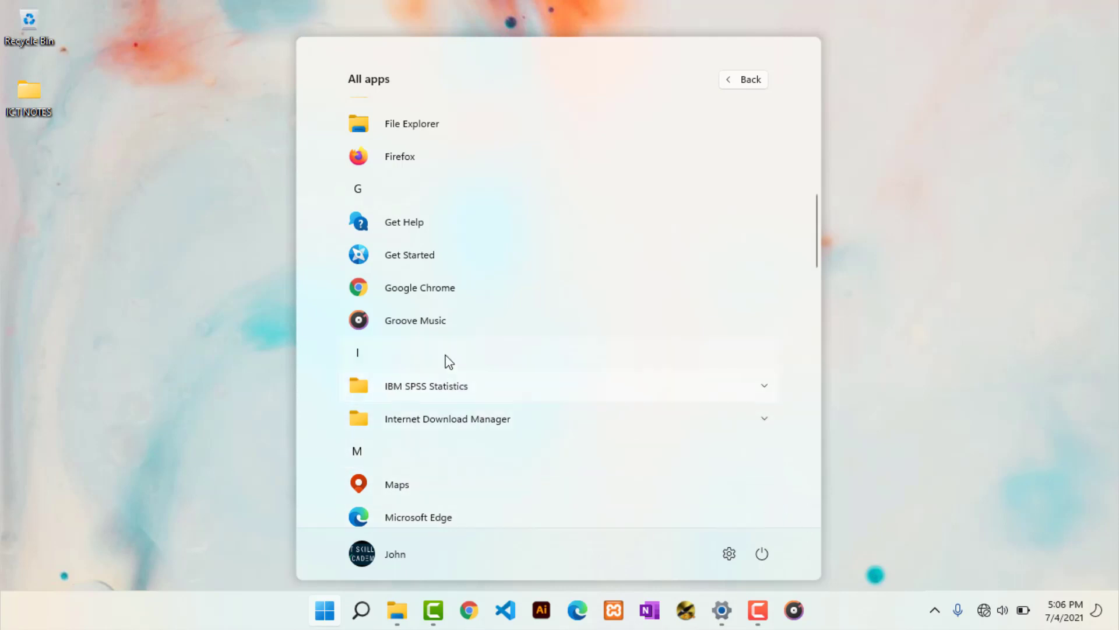
right_click(421, 328)
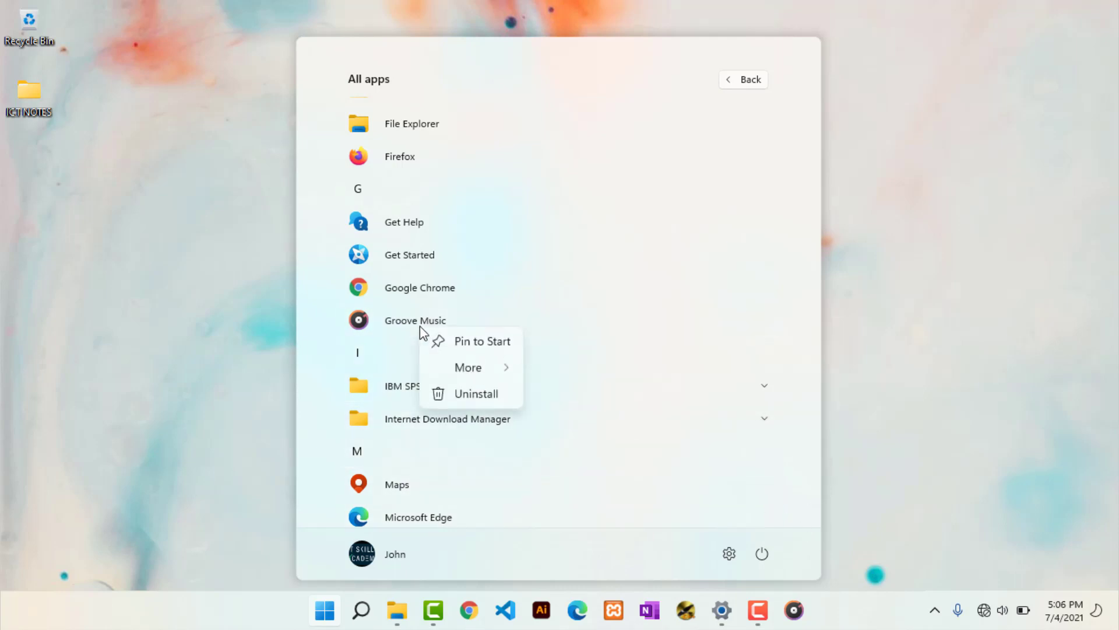
mouse_move(475, 367)
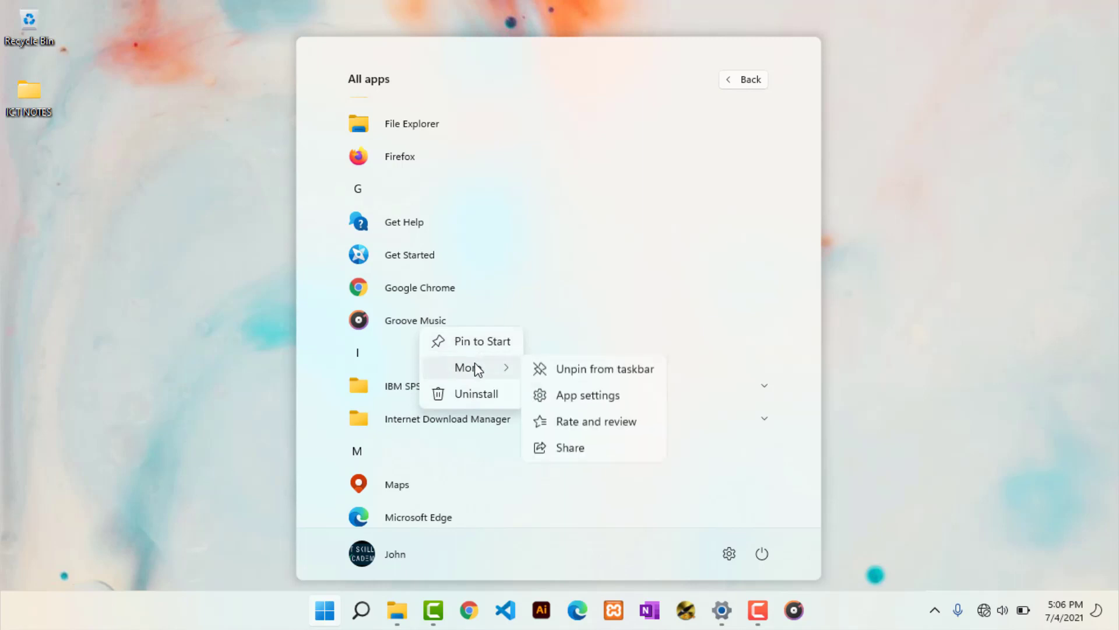
click(578, 374)
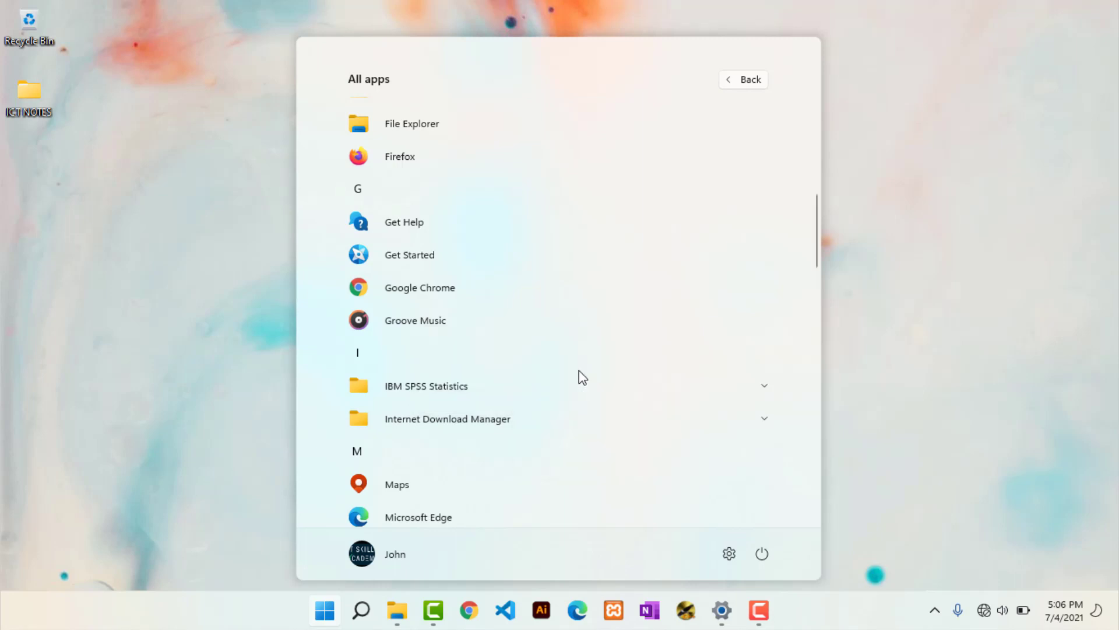
scroll(507, 366, down, 1)
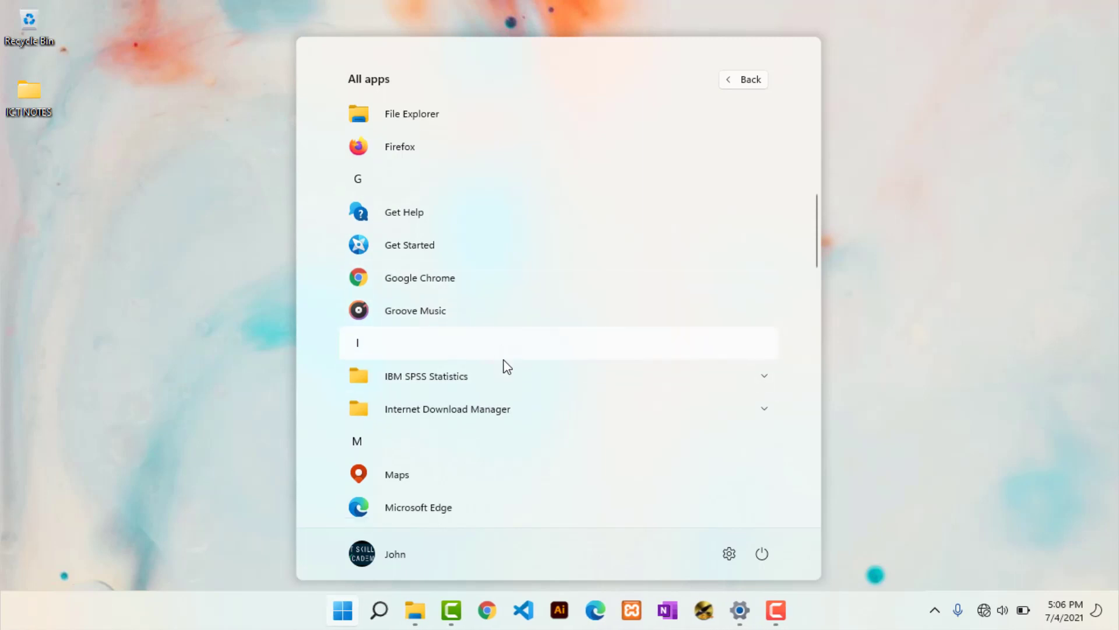
scroll(507, 366, down, 6)
scroll(533, 347, up, 4)
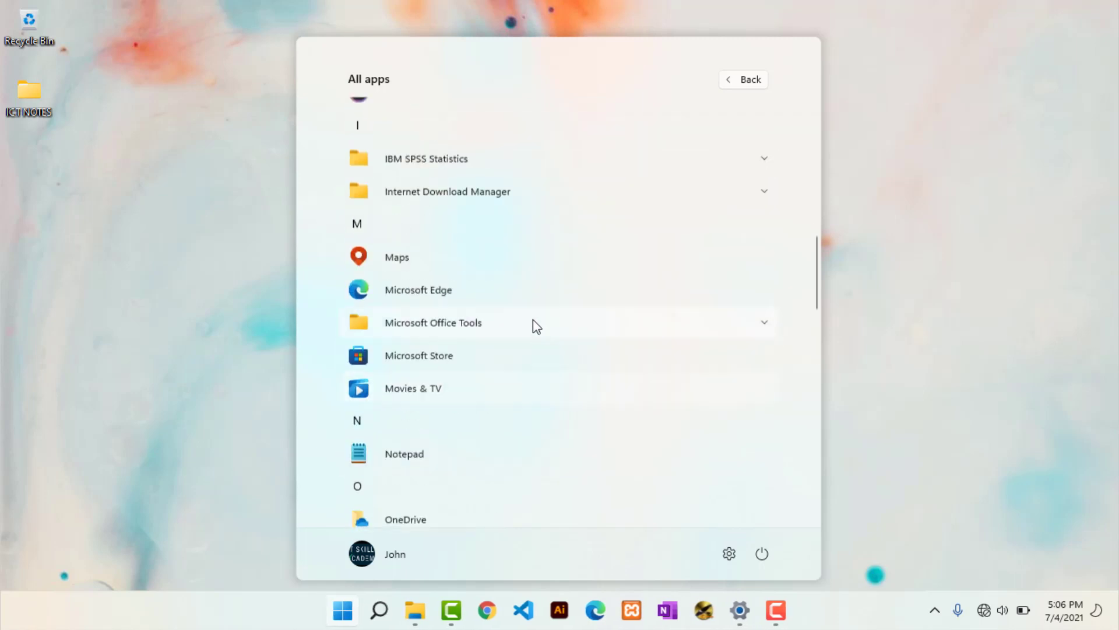
scroll(537, 326, up, 3)
click(731, 84)
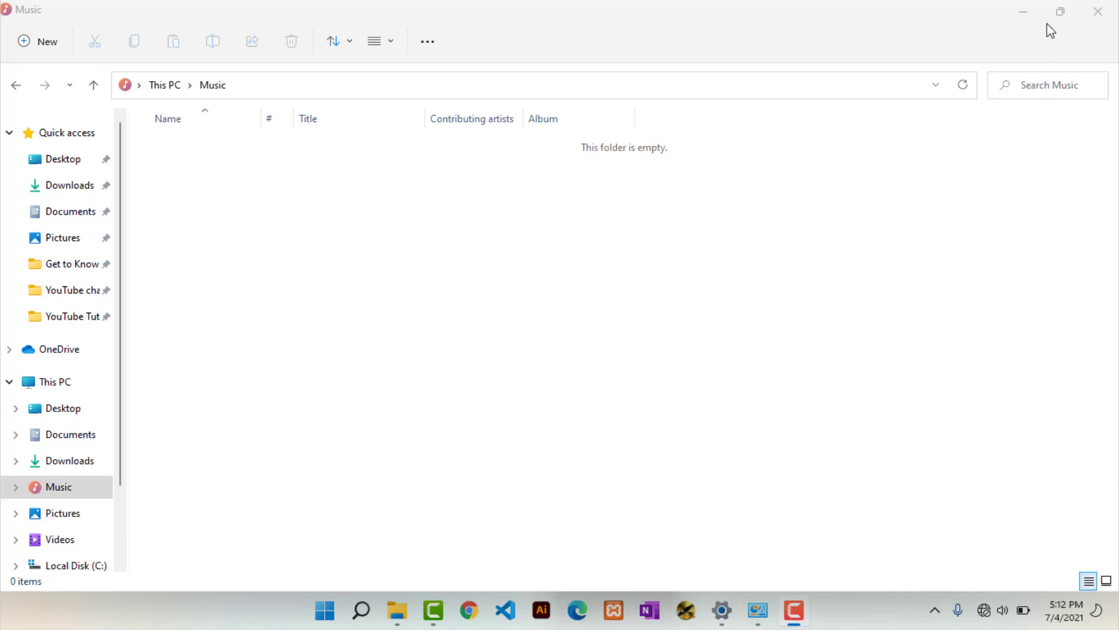
- Snap the Music window into the wide column of the uneven two-window layout, and fill the narrow column with Control Panel
mouse_move(1053, 21)
click(1046, 70)
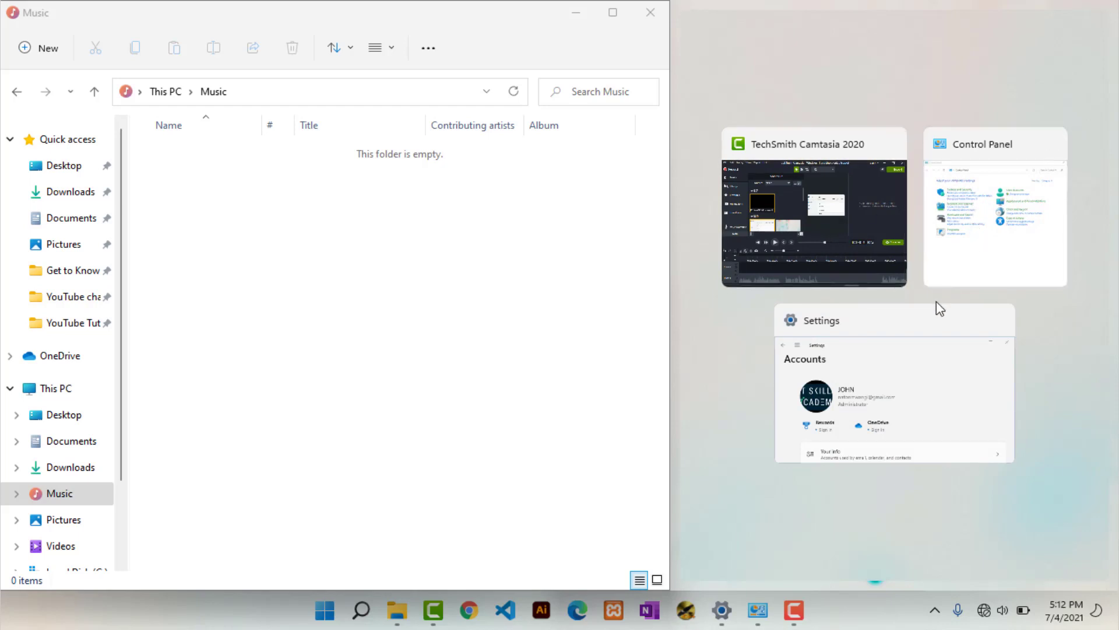
click(973, 226)
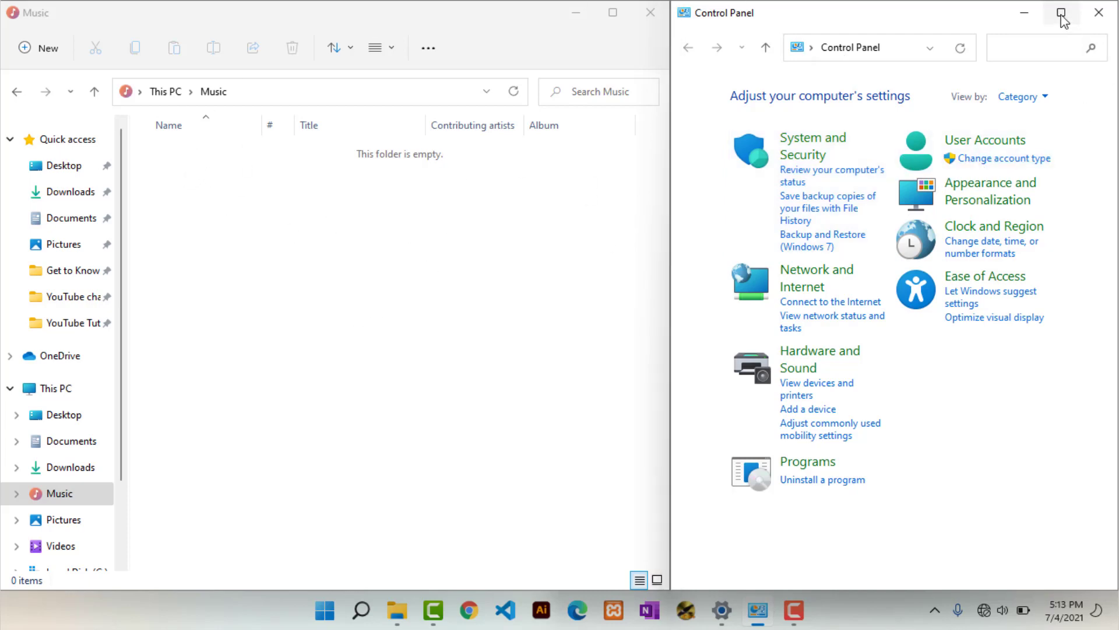
- Snap Control Panel into the wide column of the uneven two-window layout, and fill the narrow column with Music
mouse_move(1062, 19)
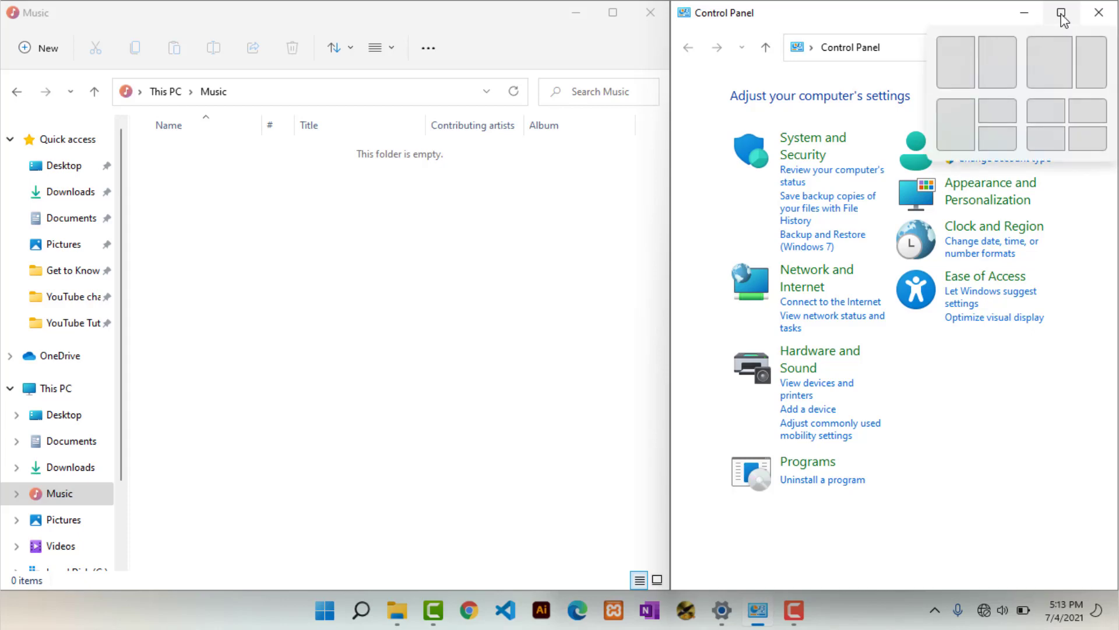
click(1041, 65)
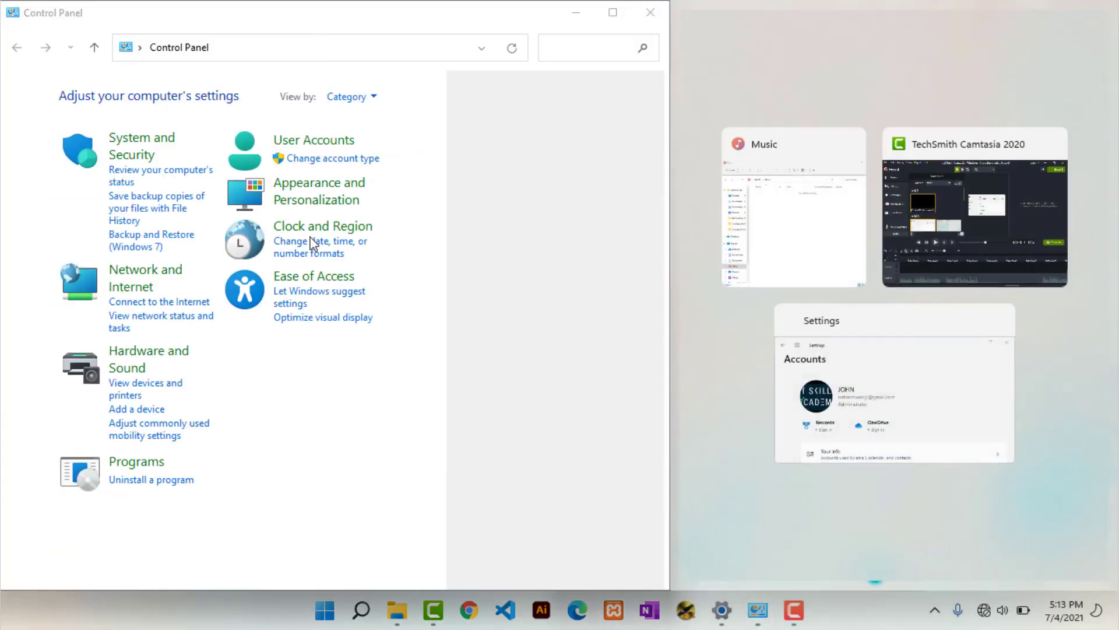
click(794, 221)
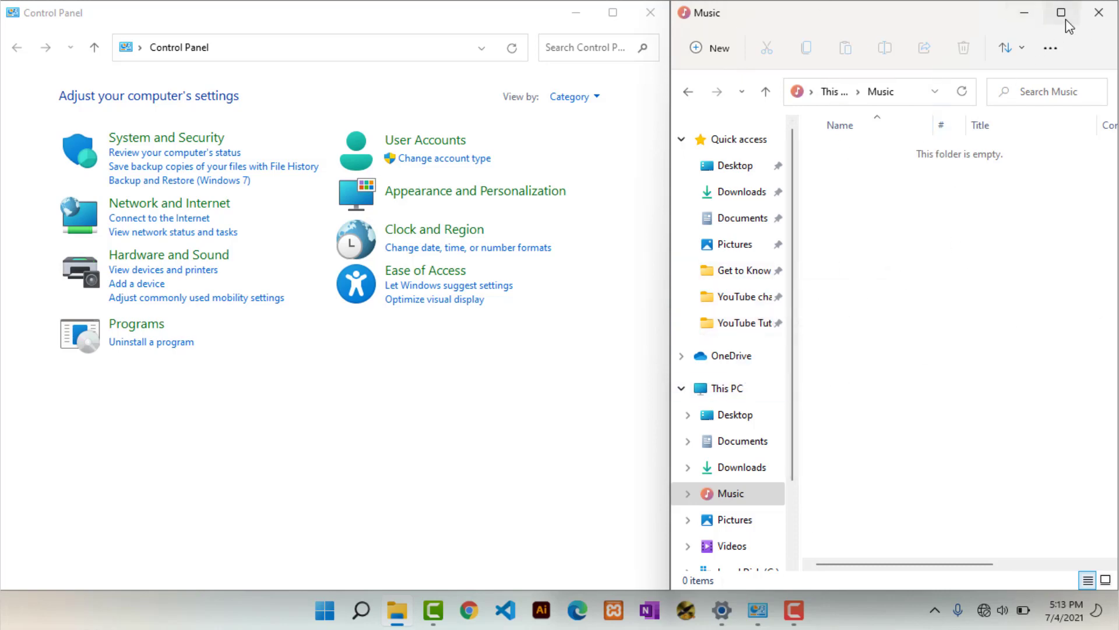
- Arrange a three-window snap layout with Music in the lower-right cell, Control Panel in the left half and Settings in the upper-right cell
mouse_move(1066, 19)
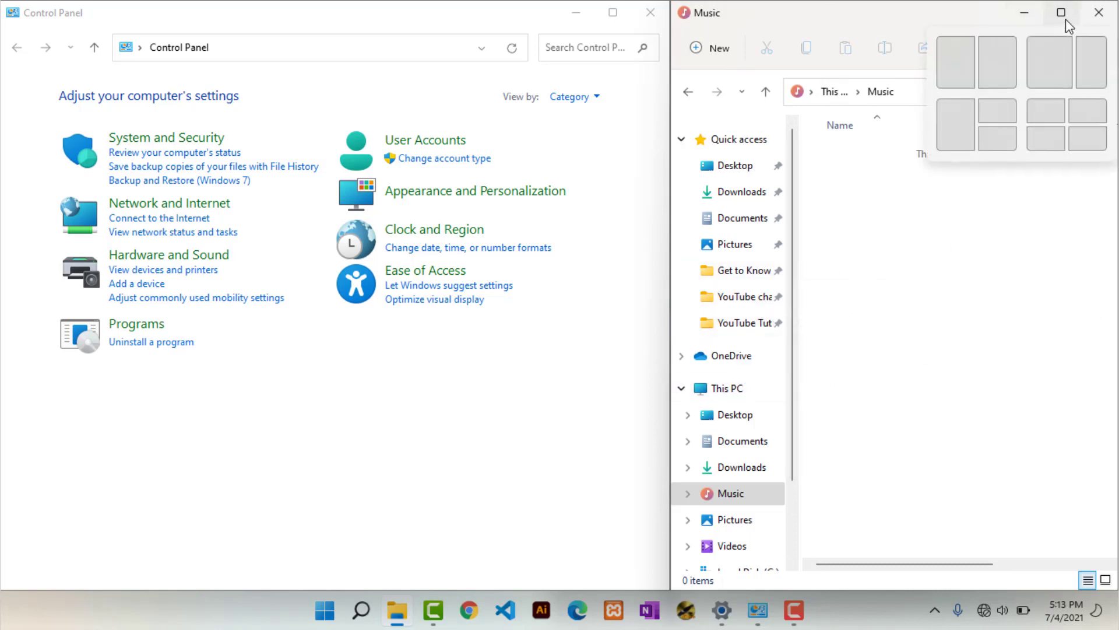
click(1003, 148)
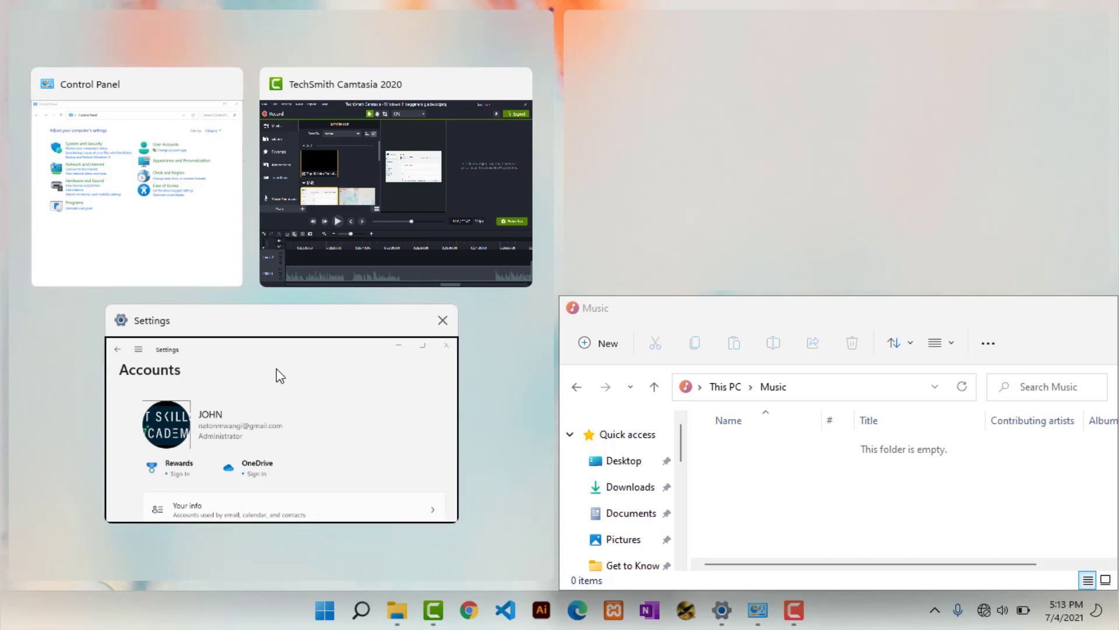
click(175, 248)
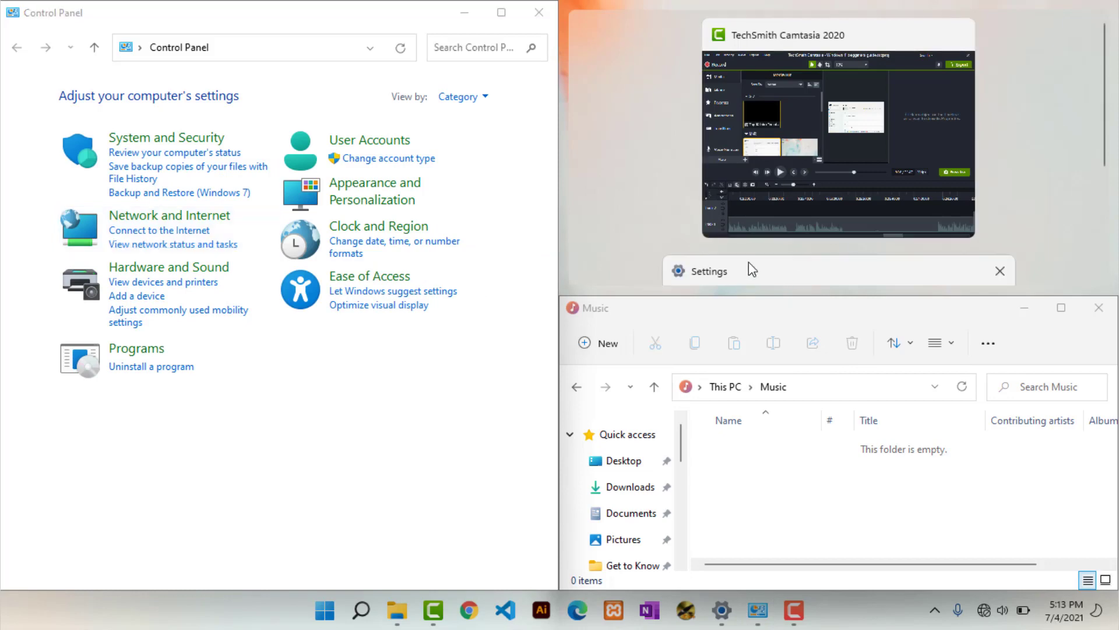
scroll(1095, 132, down, 1)
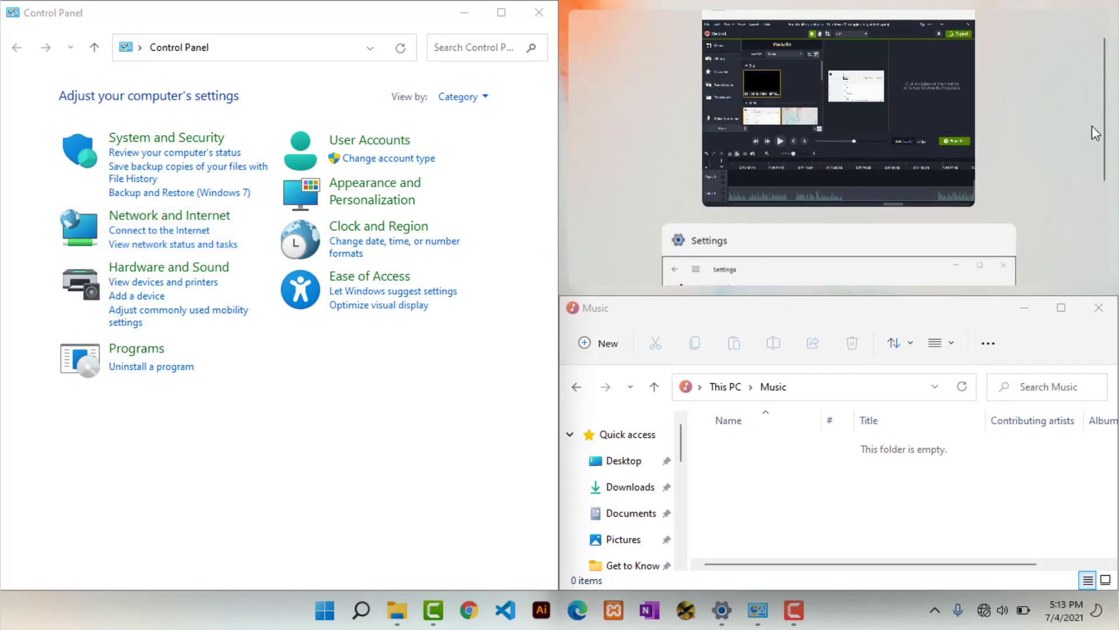
scroll(1092, 142, down, 3)
scroll(1088, 158, up, 3)
scroll(1085, 166, down, 3)
scroll(1084, 168, up, 1)
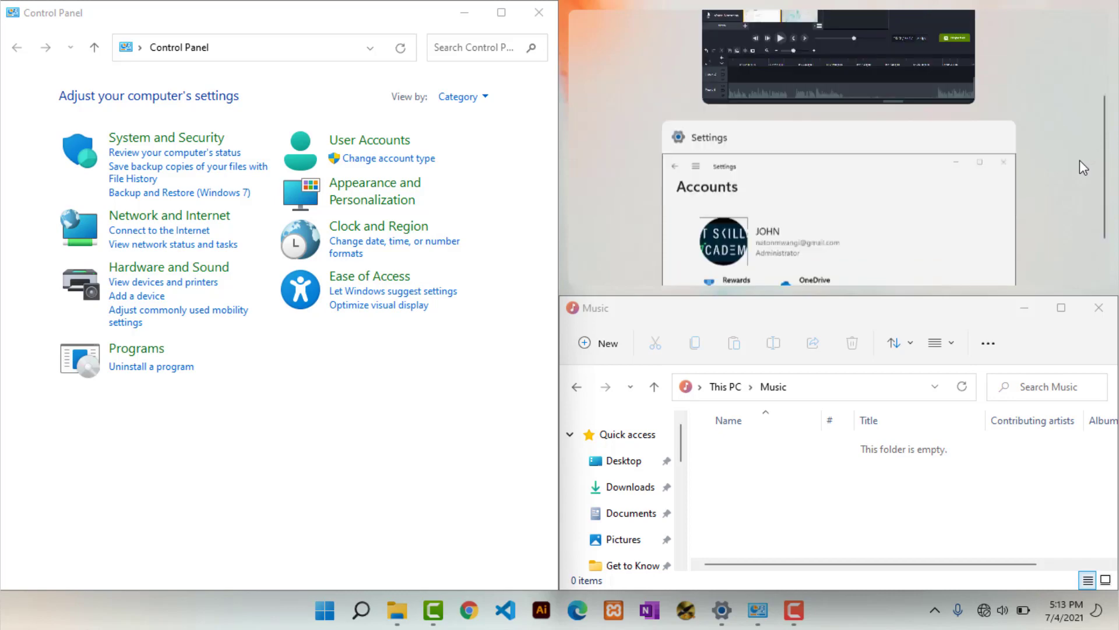
click(847, 167)
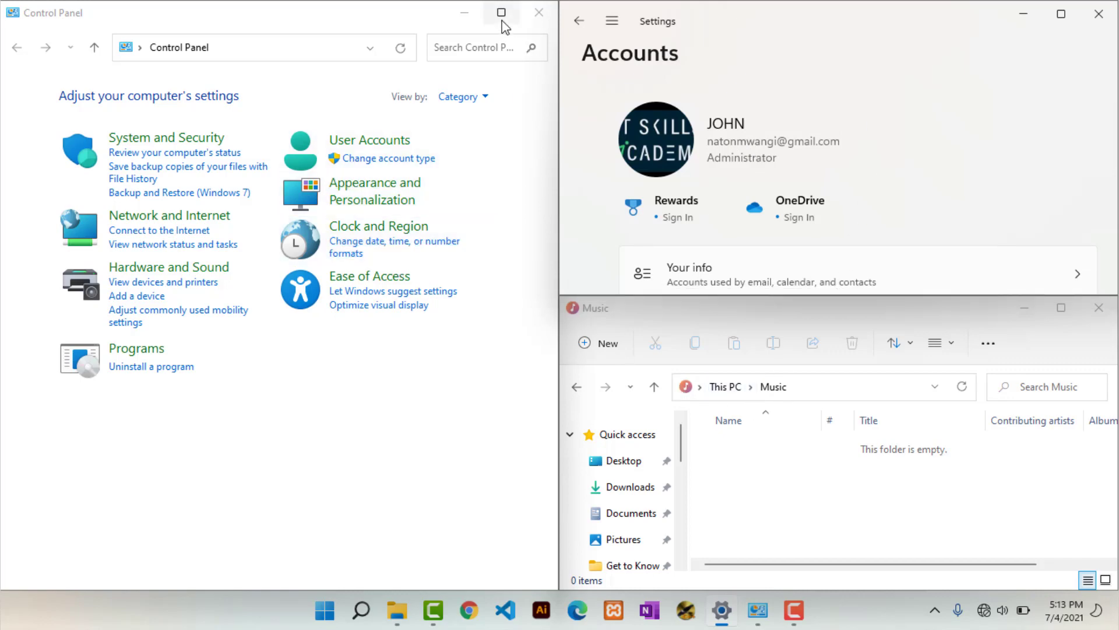
- Snap Control Panel into the upper-left cell of the four-window layout, and move it to the lower-right cell
mouse_move(503, 24)
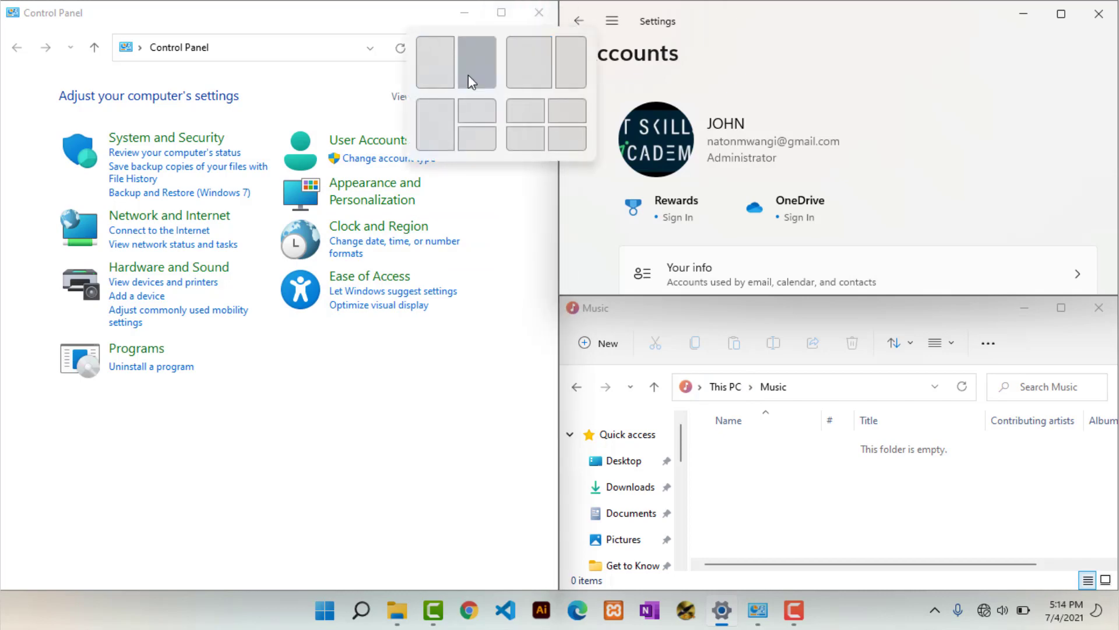
click(521, 109)
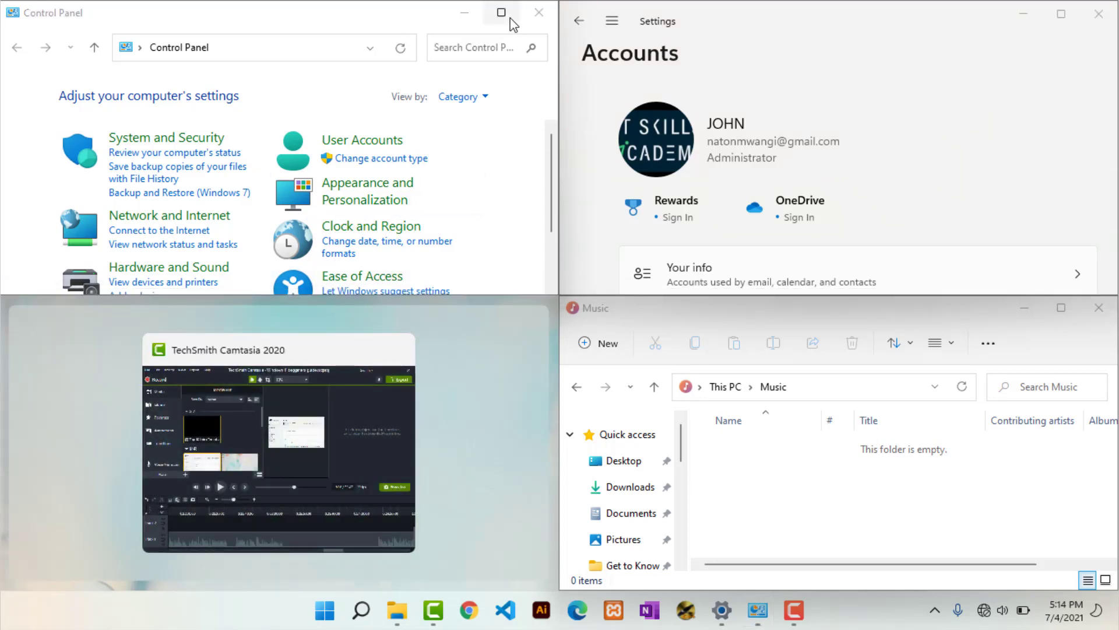
click(565, 138)
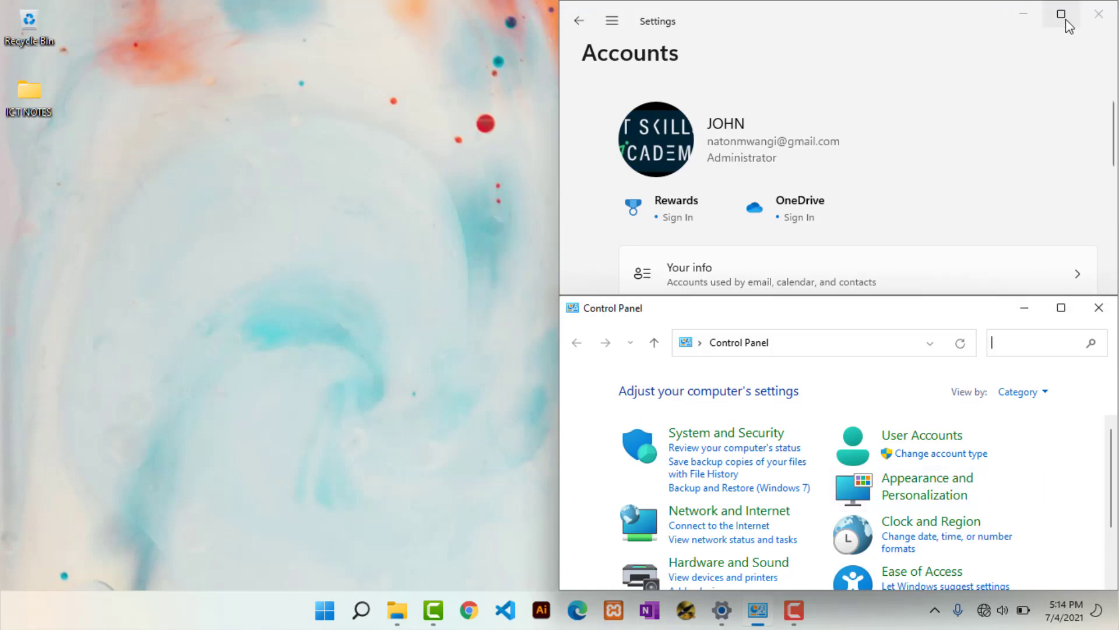
- Snap Settings into the lower-left cell of the four-window layout, and fill the upper-left cell with Music
mouse_move(1065, 19)
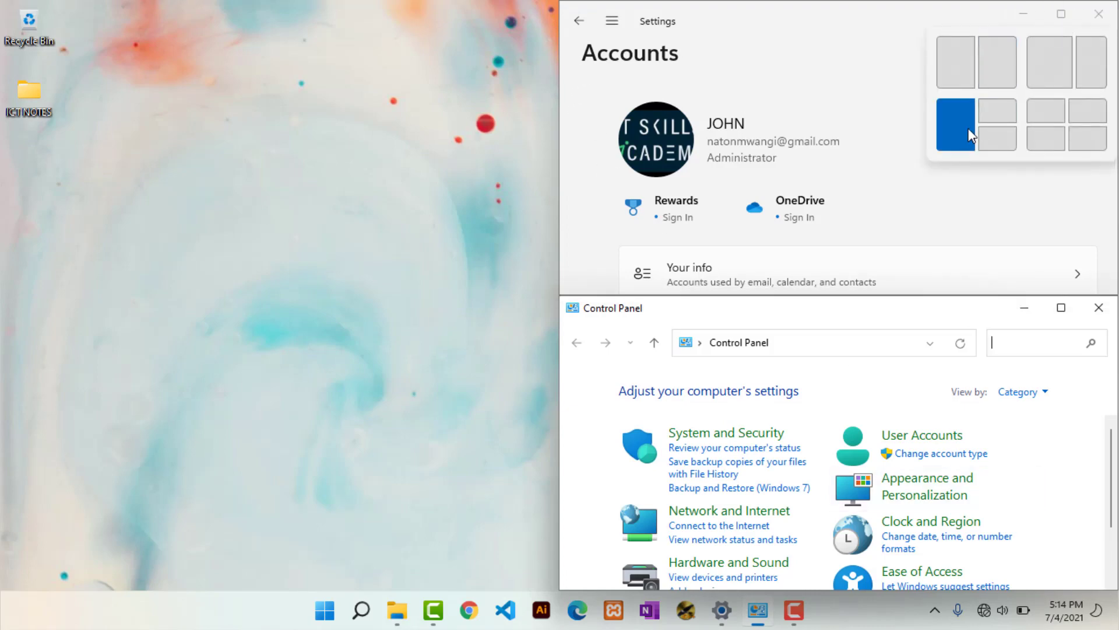
click(1033, 137)
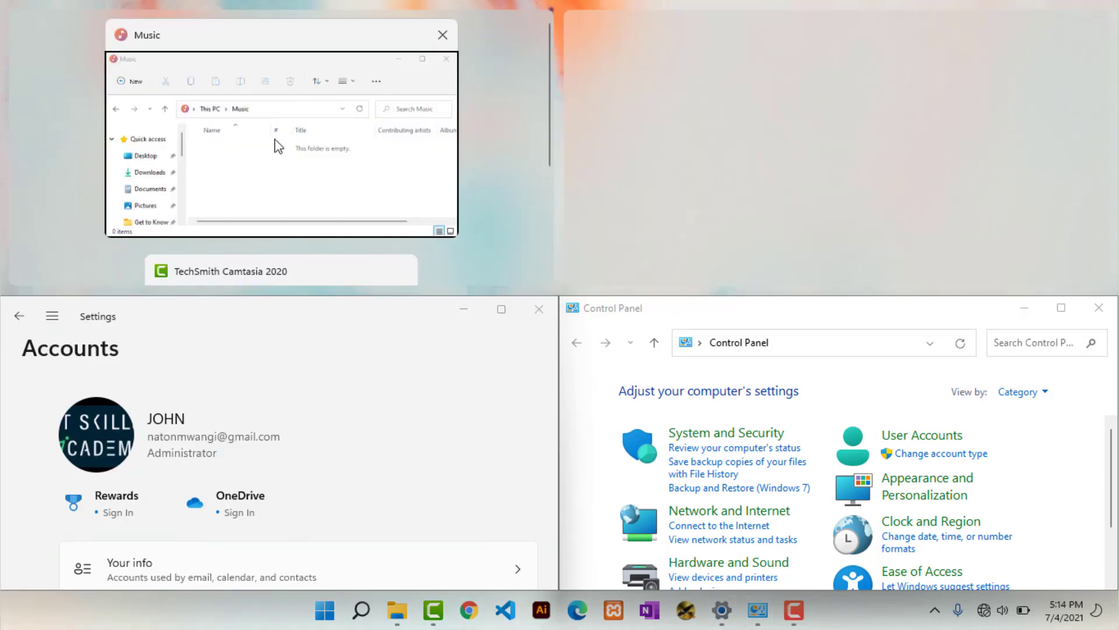
click(275, 153)
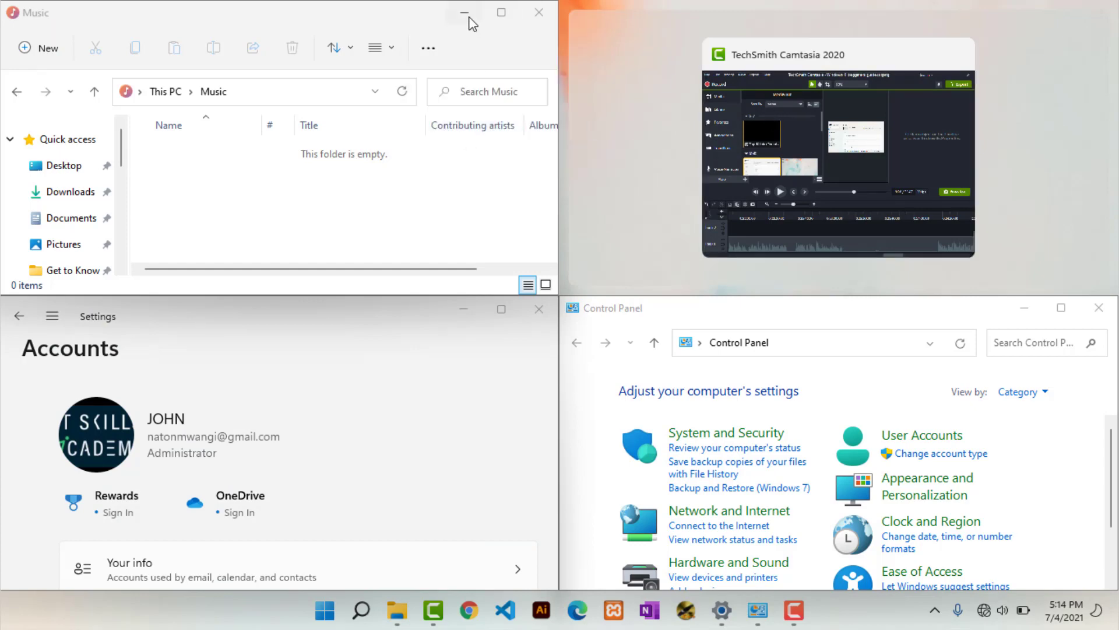
mouse_move(501, 15)
scroll(470, 181, right, 2)
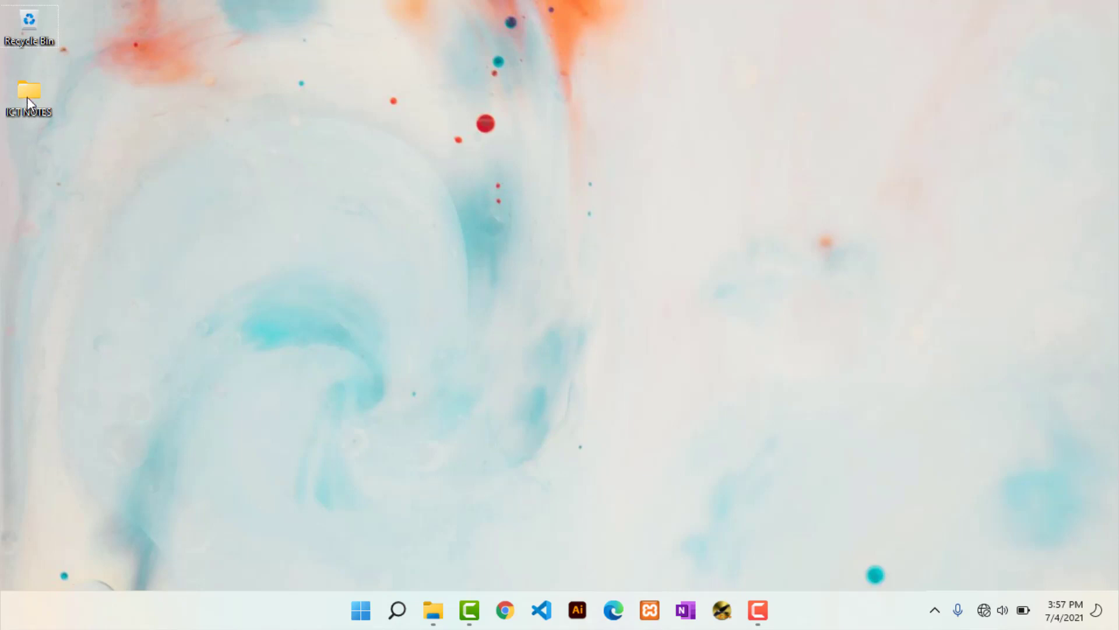
- Open the Start menu from the desktop
mouse_move(46, 94)
click(361, 609)
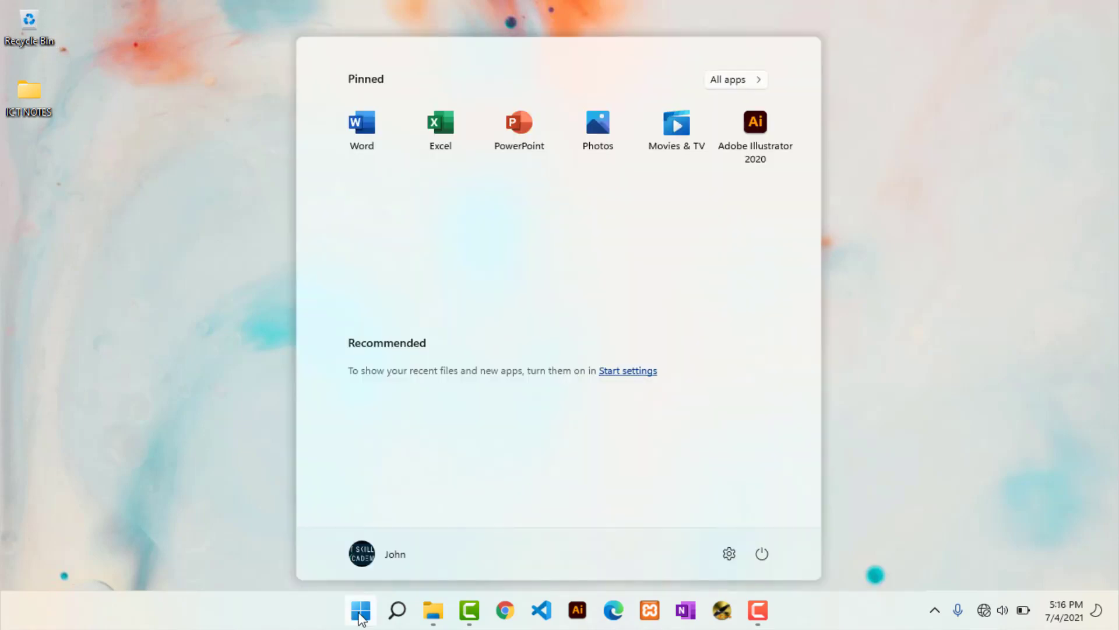